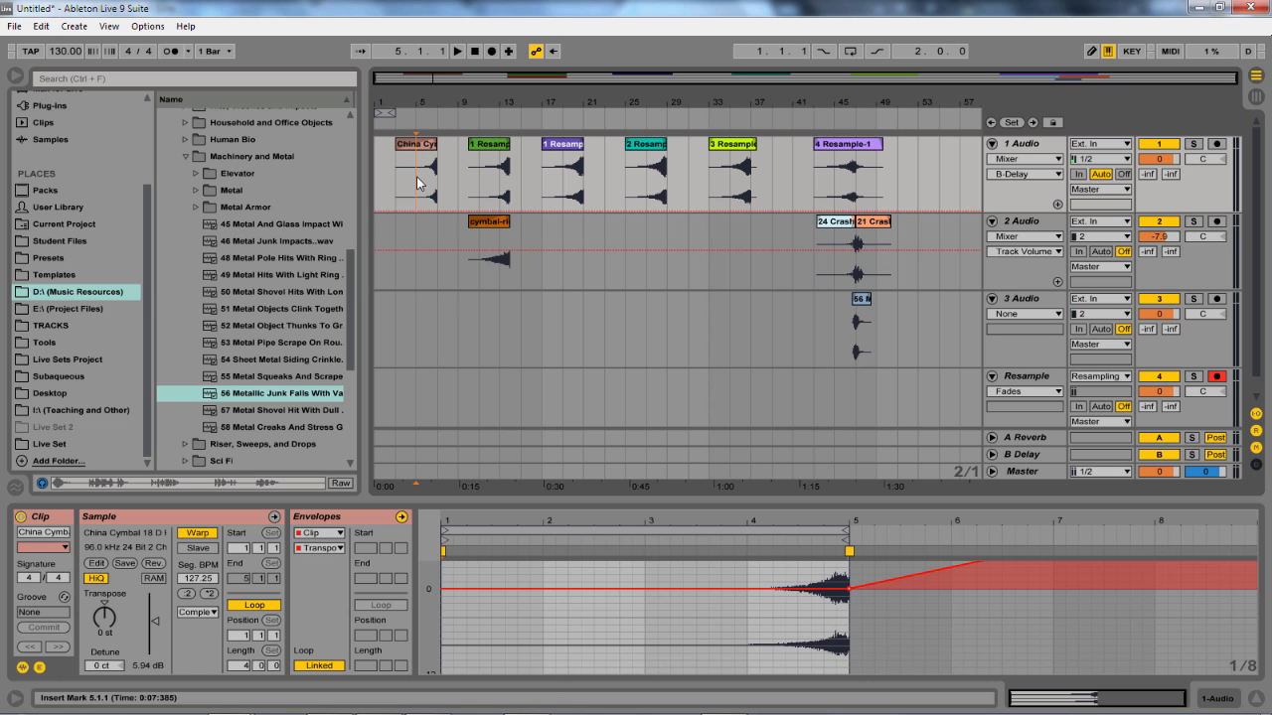
Play back the reversed China Cymbal clip and the layered 4 Resample-1 section to compare them
{"action": "key", "text": "space"}
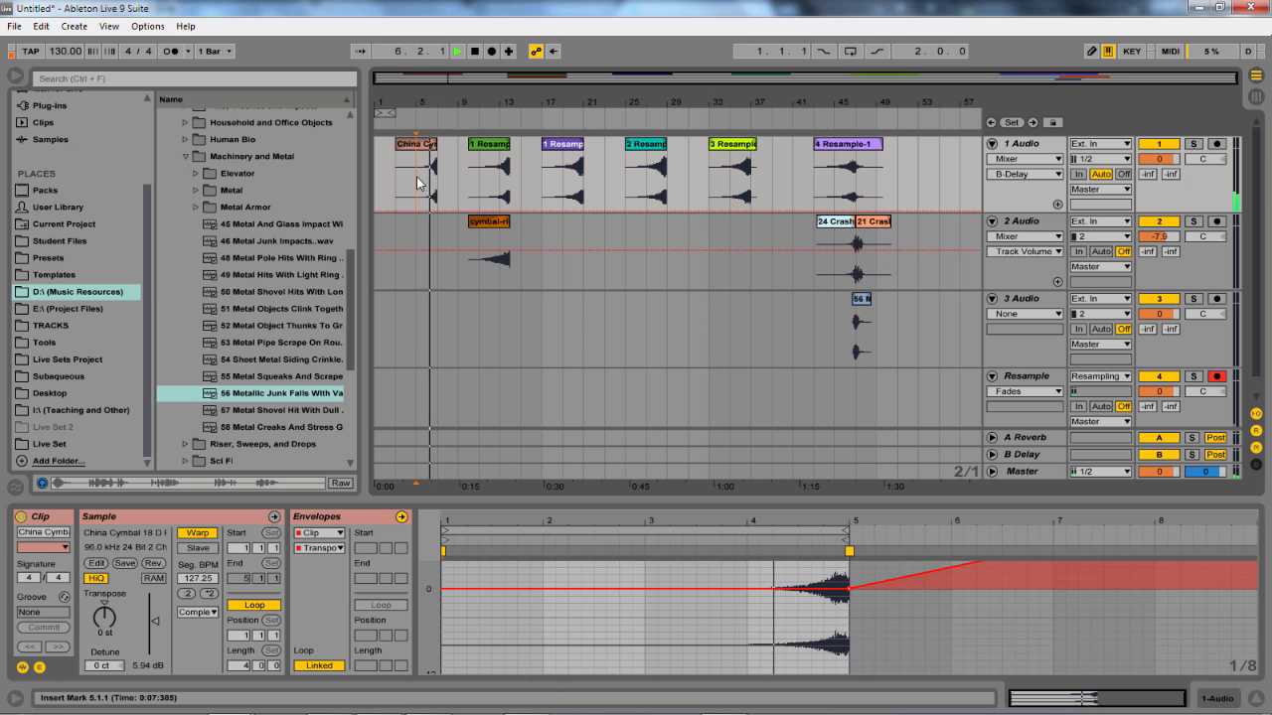
{"action": "key", "text": "space"}
{"action": "left_click", "coordinate": [864, 143]}
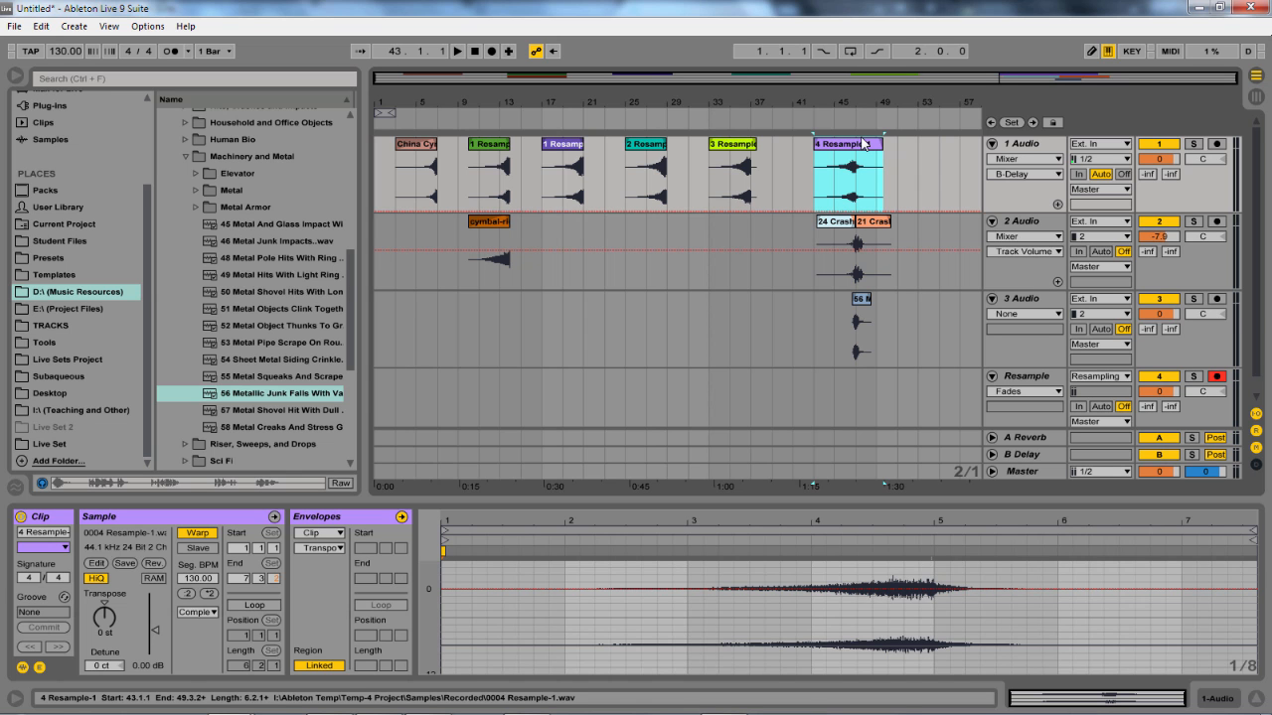
{"action": "key", "text": "space"}
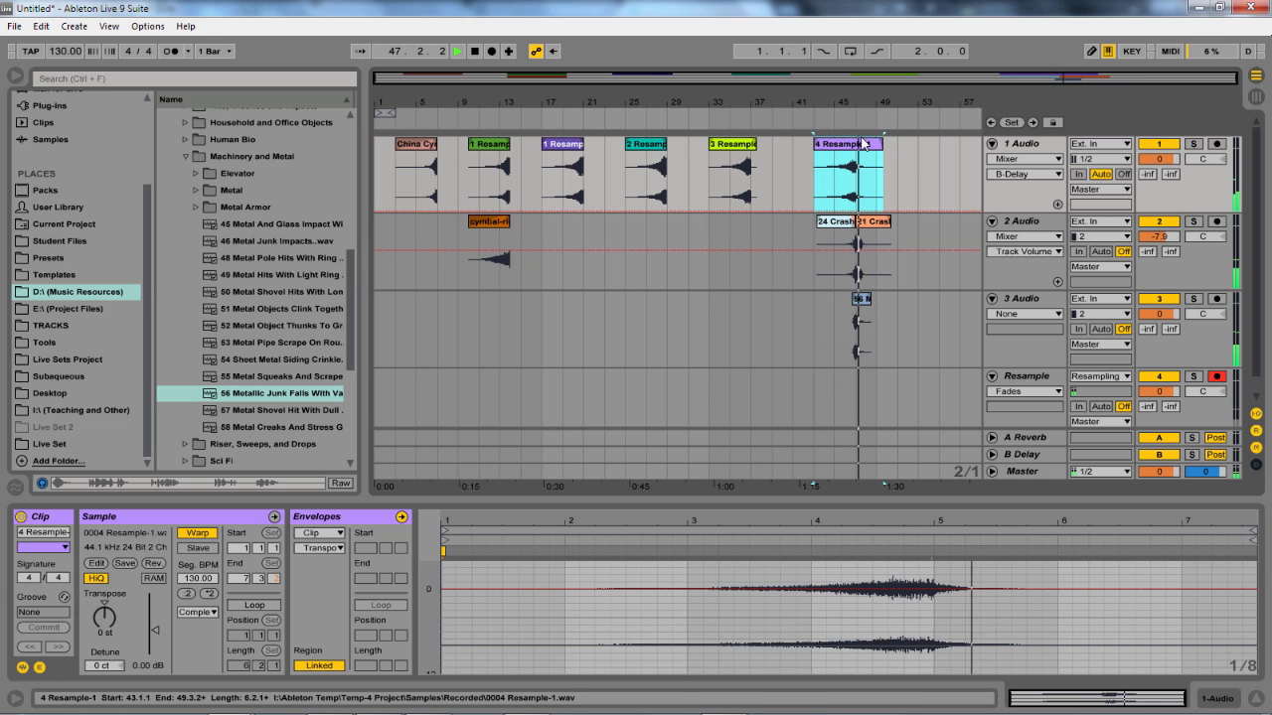
{"action": "key", "text": "space"}
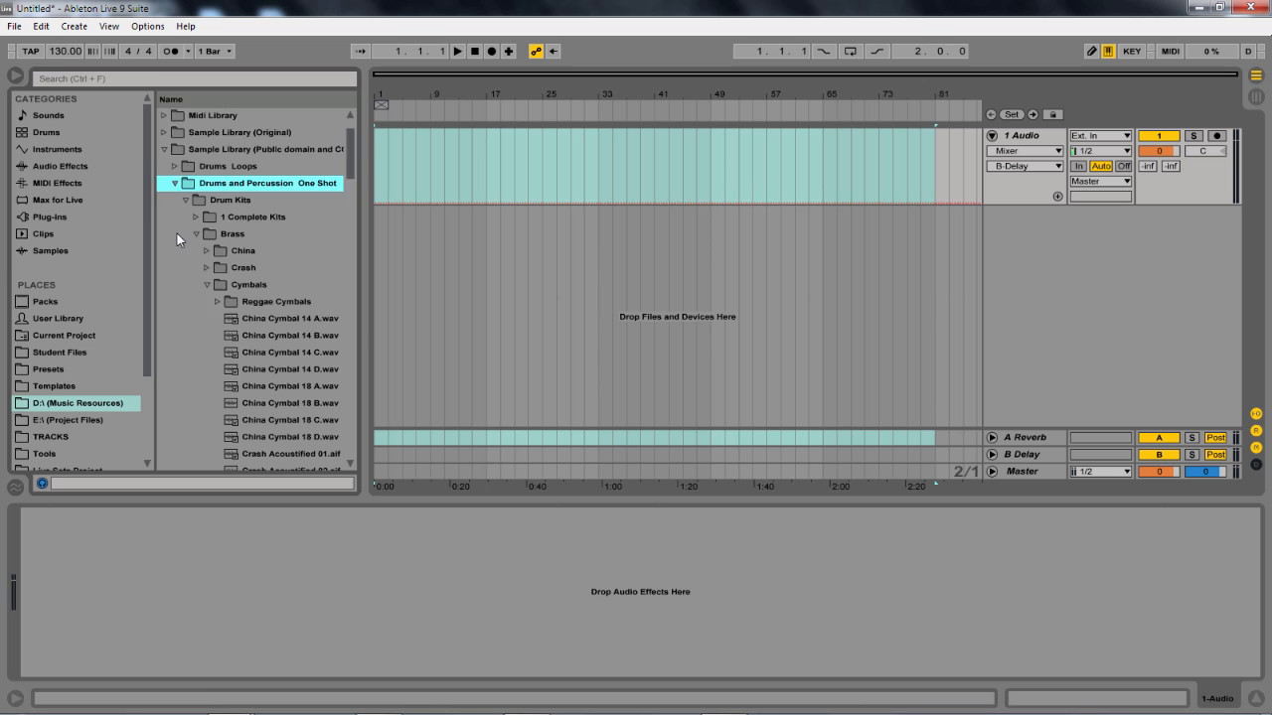
Audition the China cymbal samples and load China Cymbal 18 D.wav onto the 1 Audio track at bar 1
{"action": "scroll", "coordinate": [177, 233], "scroll_direction": "down", "scroll_amount": 1}
{"action": "left_click", "coordinate": [270, 334]}
{"action": "scroll", "coordinate": [270, 324], "scroll_direction": "down", "scroll_amount": 4}
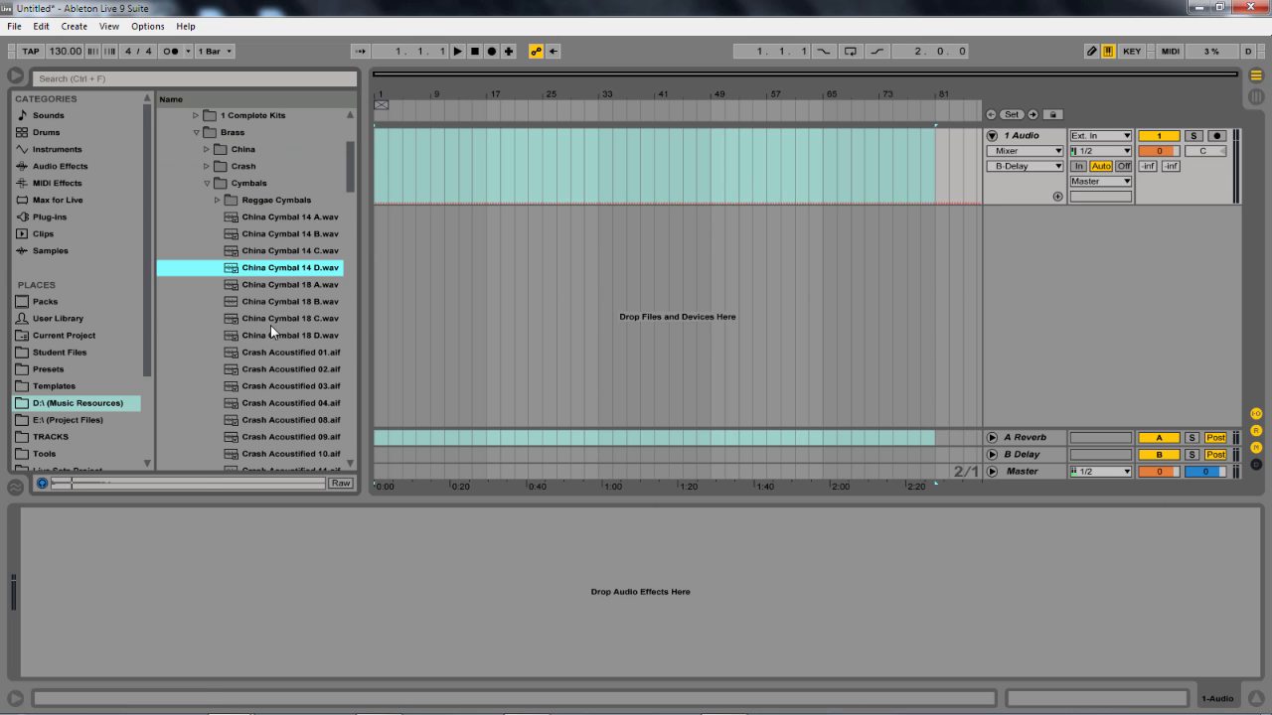
{"action": "left_click", "coordinate": [270, 322]}
{"action": "scroll", "coordinate": [270, 322], "scroll_direction": "down", "scroll_amount": 4}
{"action": "left_click", "coordinate": [269, 269]}
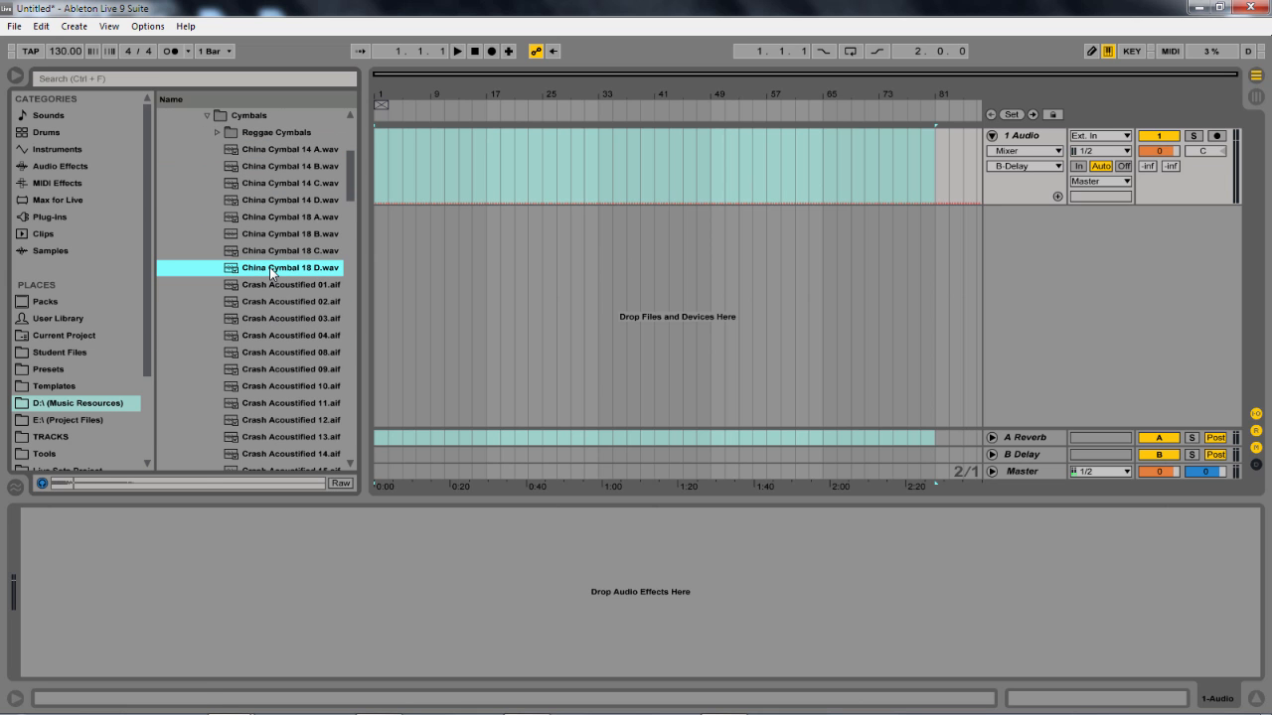
{"action": "key", "text": "Return"}
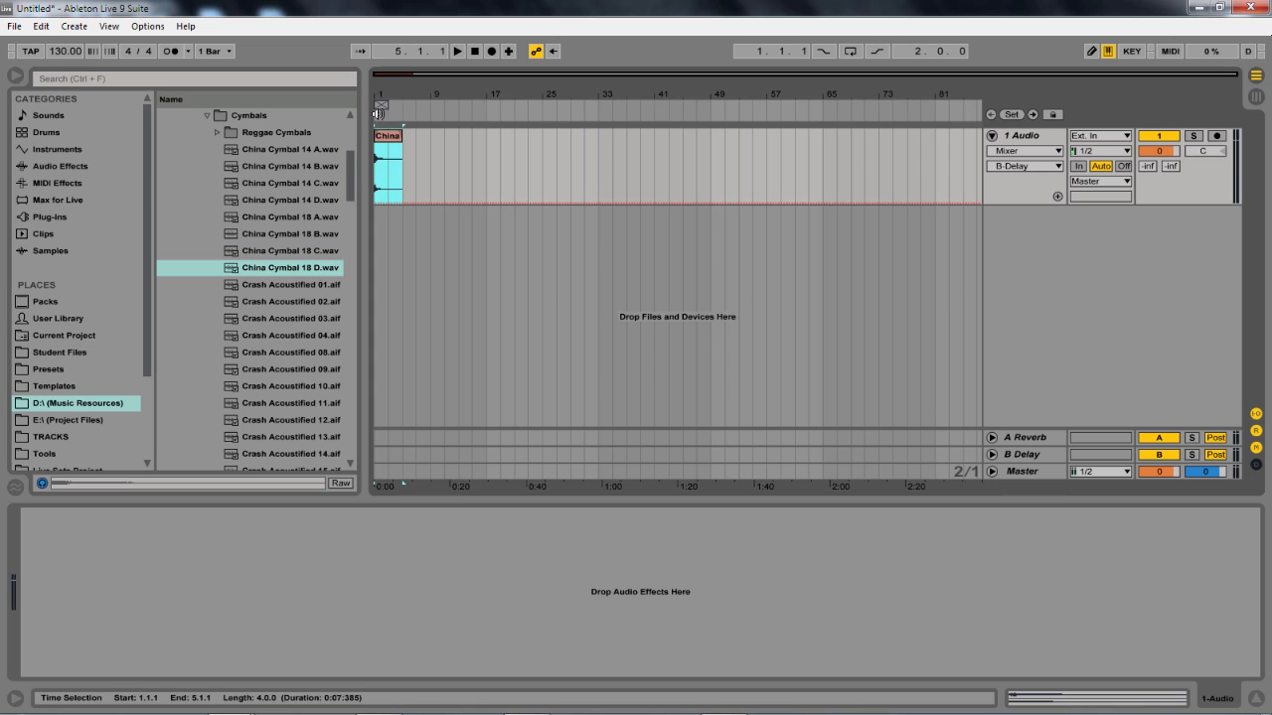
Play the China Cymbal 18 D clip, reverse its sample and play it again
{"action": "double_click", "coordinate": [396, 139]}
{"action": "key", "text": "space"}
{"action": "key", "text": "space"}
{"action": "left_click", "coordinate": [158, 563]}
{"action": "key", "text": "space"}
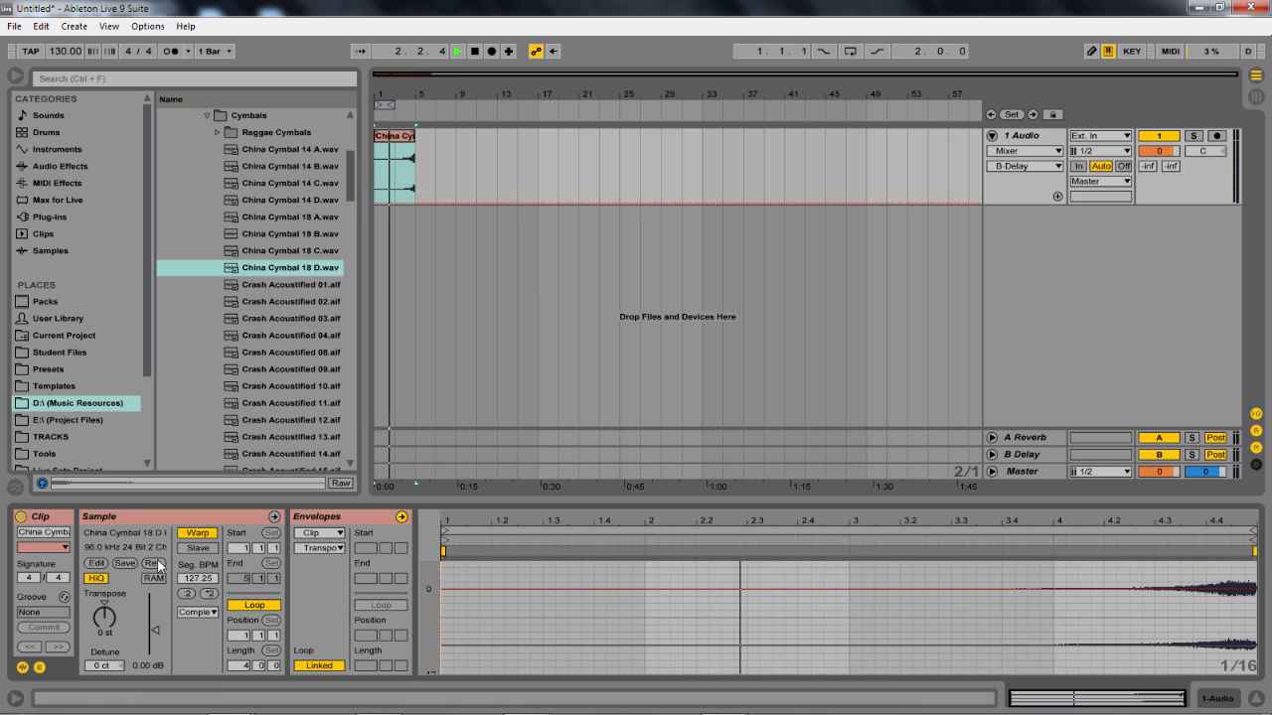
Raise the reversed China Cymbal clip's gain to 5.94 dB and stop playback
{"action": "left_click_drag", "start_coordinate": [146, 631], "coordinate": [153, 621]}
{"action": "key", "text": "space"}
{"action": "left_click_drag", "start_coordinate": [411, 97], "coordinate": [429, 80]}
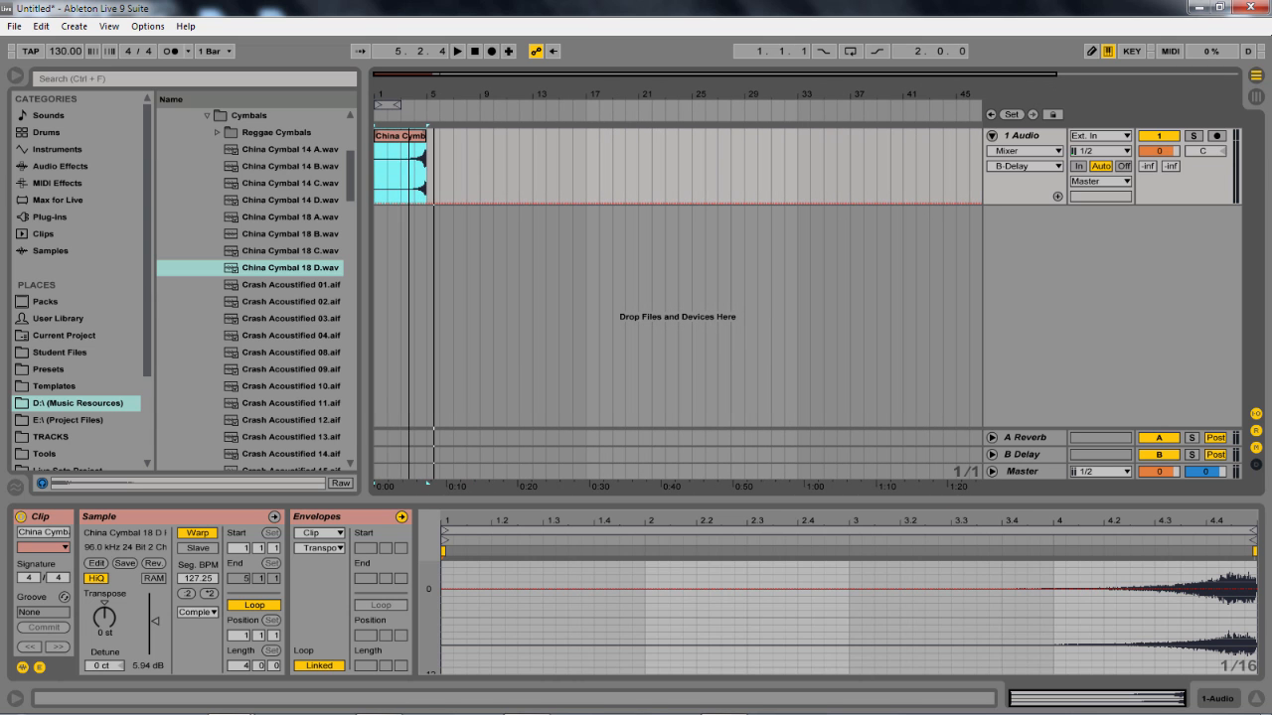
Insert a second audio track and rename it Resample
{"action": "right_click", "coordinate": [1065, 255]}
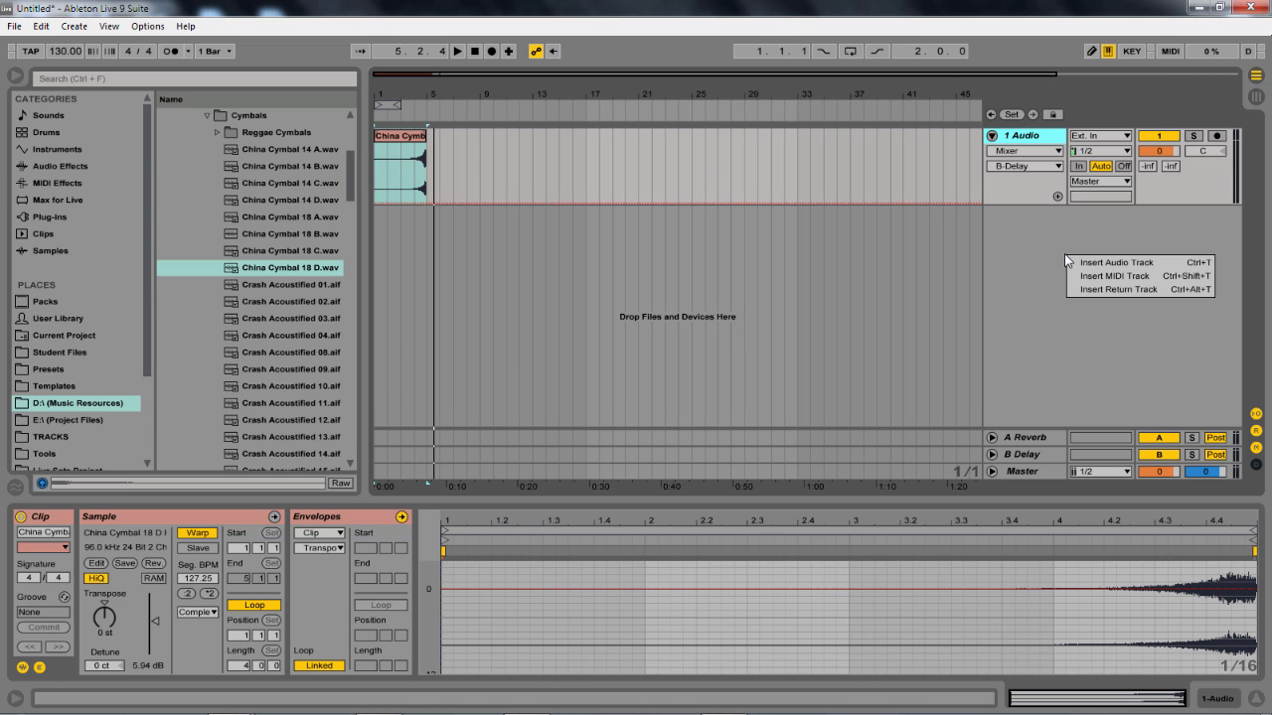
{"action": "left_click", "coordinate": [1158, 263]}
{"action": "key", "text": "ctrl+r"}
{"action": "type", "text": "Resam"}
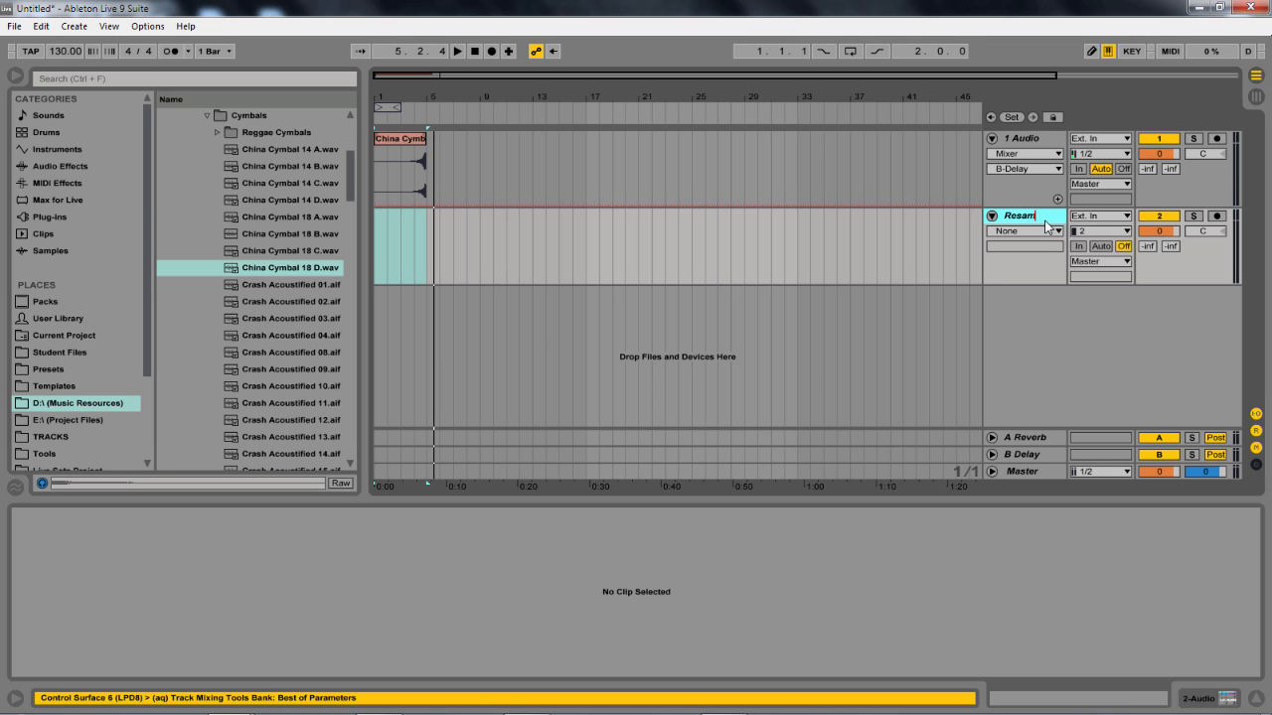
{"action": "type", "text": "pling"}
{"action": "key", "text": "BackSpace"}
{"action": "key", "text": "BackSpace"}
{"action": "key", "text": "BackSpace"}
{"action": "type", "text": "e"}
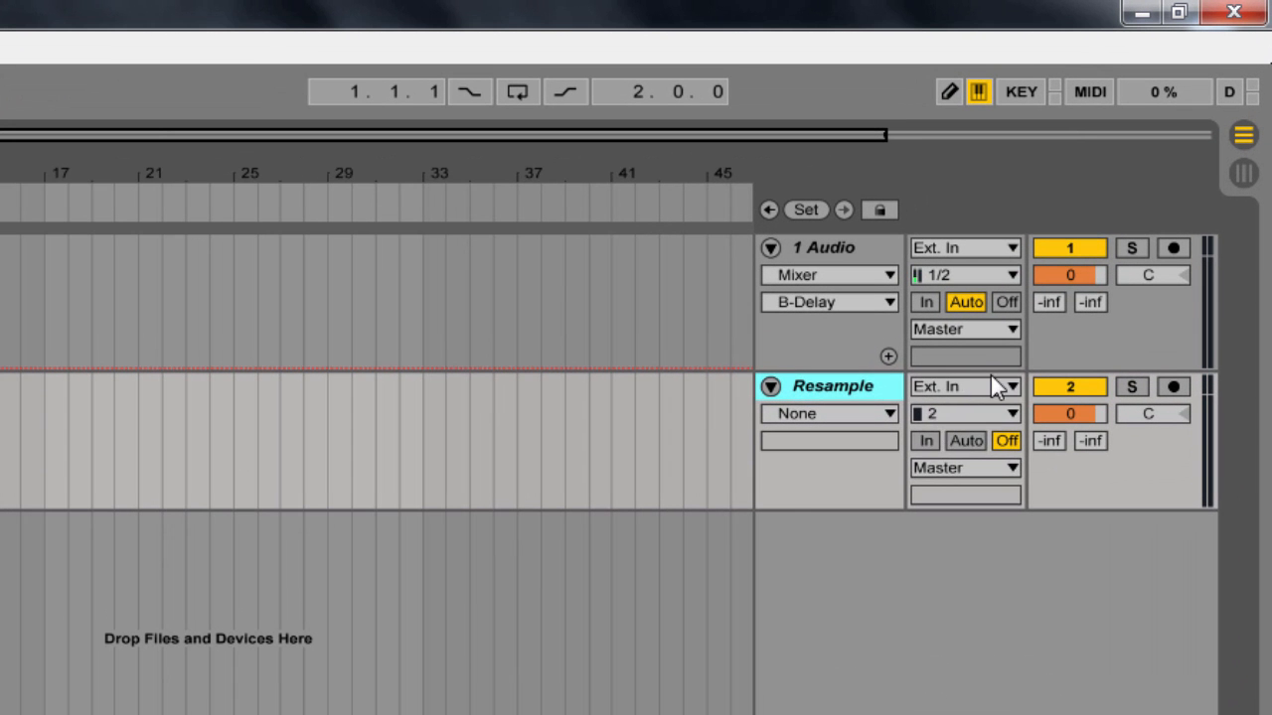
Set the Resample track's input to Resampling and arm the track for recording
{"action": "left_click", "coordinate": [967, 386]}
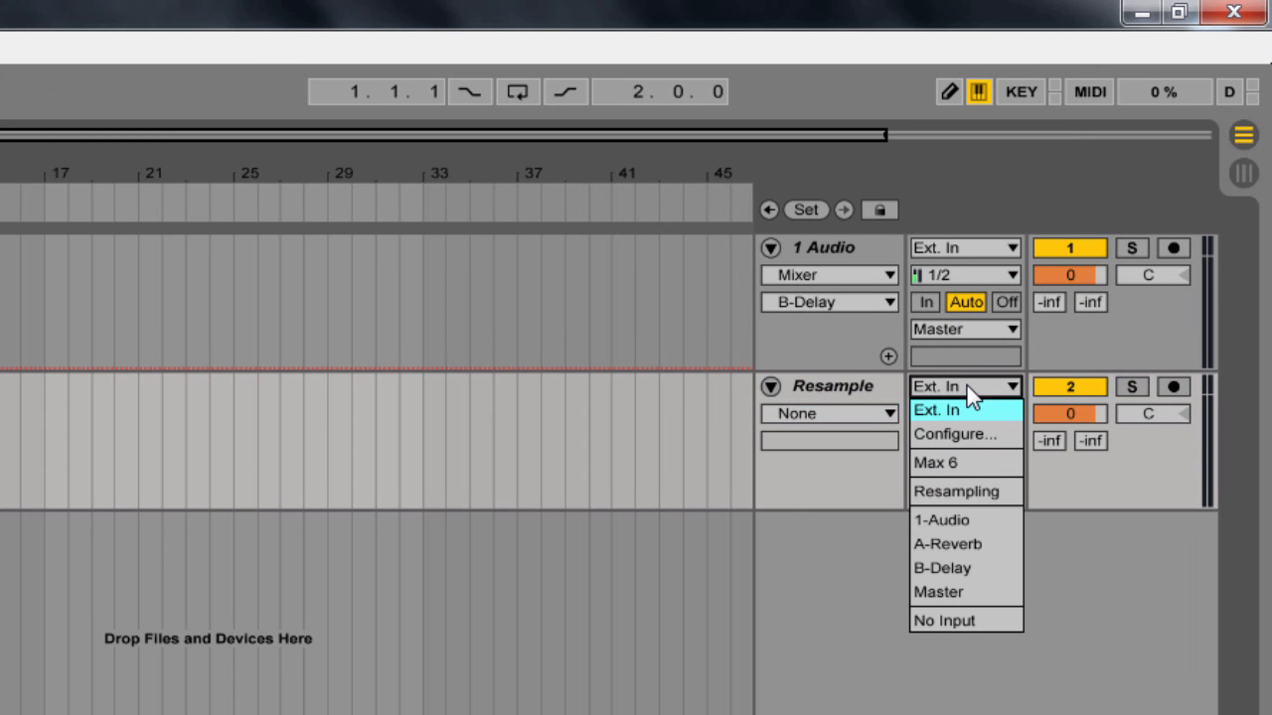
{"action": "left_click", "coordinate": [994, 493]}
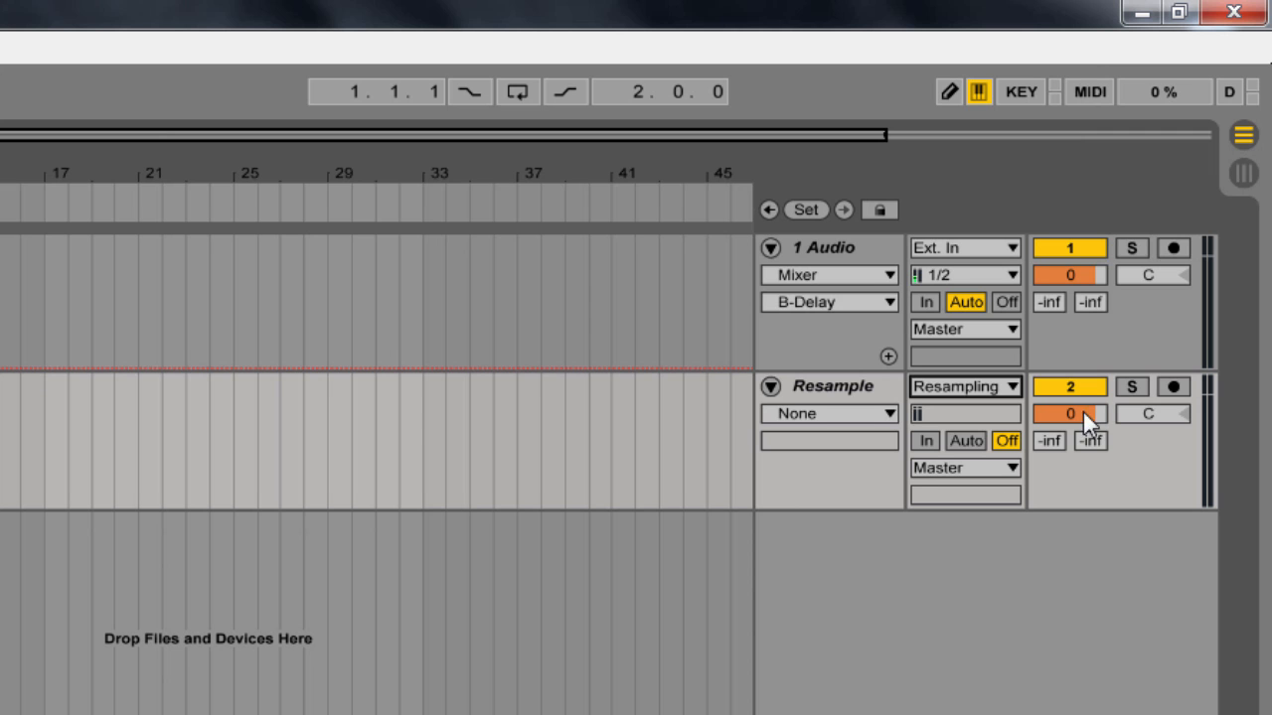
{"action": "left_click", "coordinate": [1173, 388]}
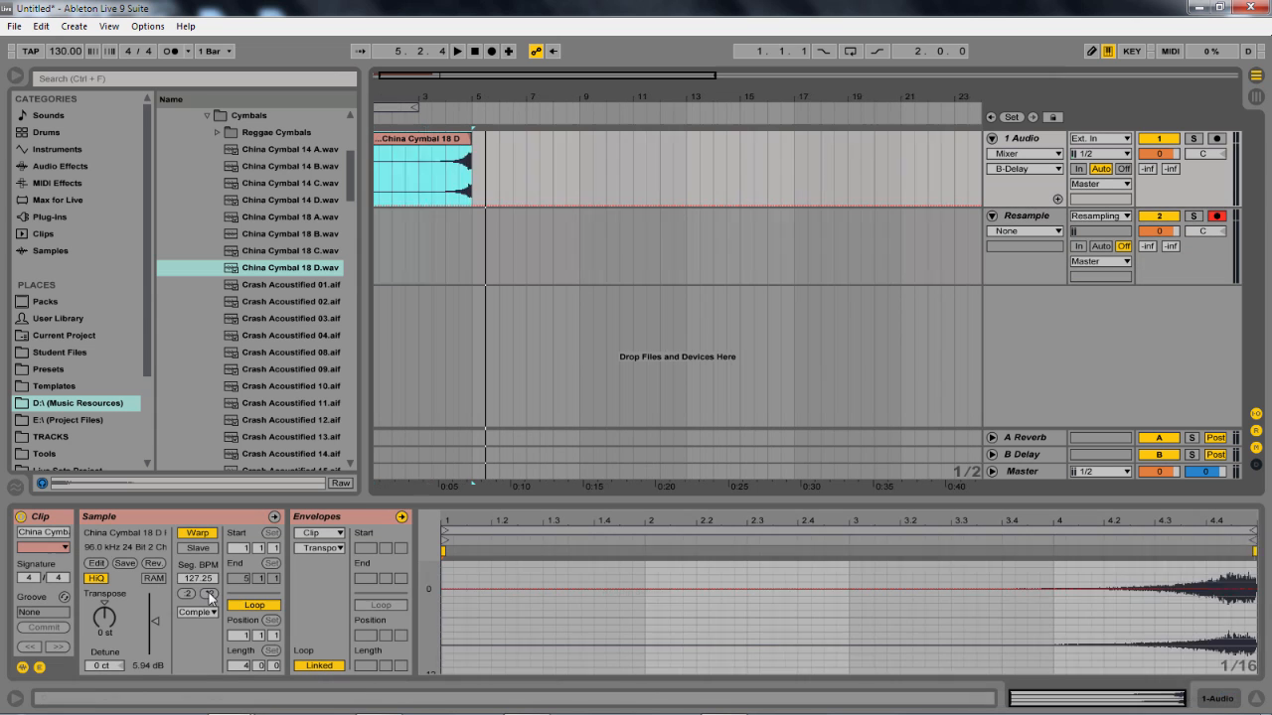
Double the China Cymbal clip's segment BPM to 254.49, extend its end to bar 9 and trim its start to bar 5
{"action": "left_click", "coordinate": [208, 594]}
{"action": "left_click_drag", "start_coordinate": [471, 149], "coordinate": [581, 151]}
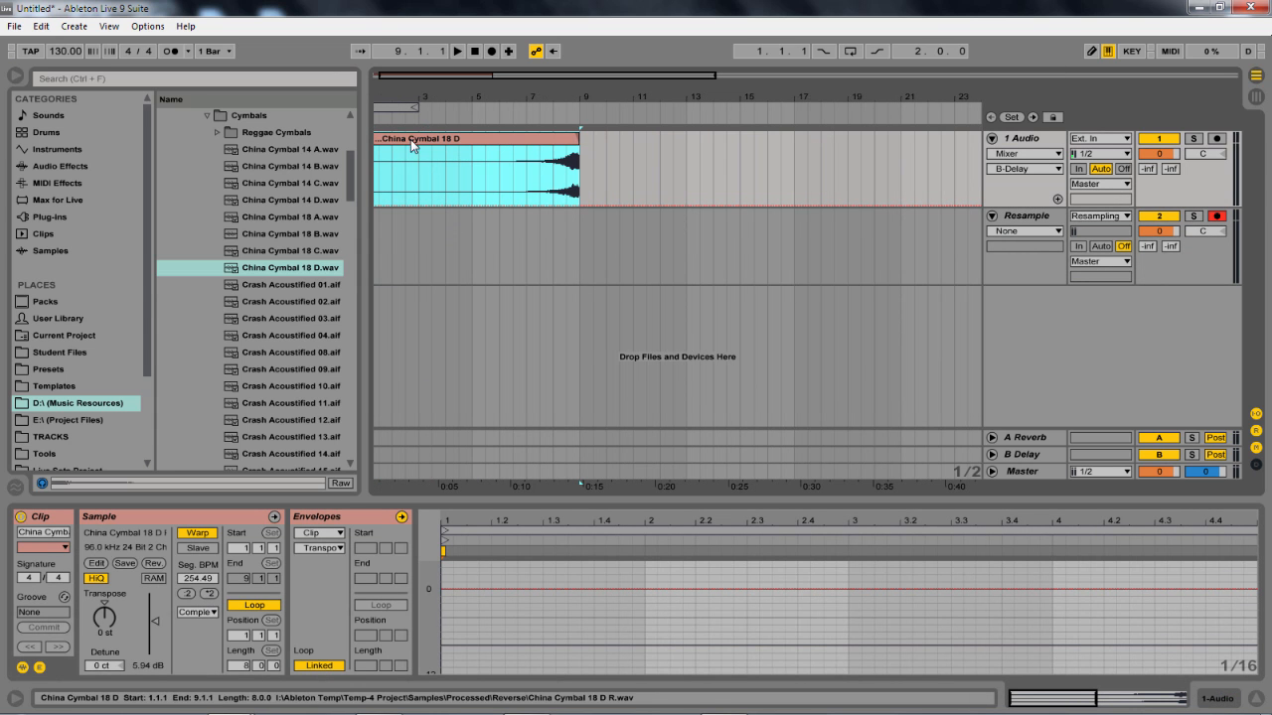
{"action": "left_click_drag", "start_coordinate": [418, 96], "coordinate": [427, 88]}
{"action": "left_click_drag", "start_coordinate": [376, 154], "coordinate": [485, 147]}
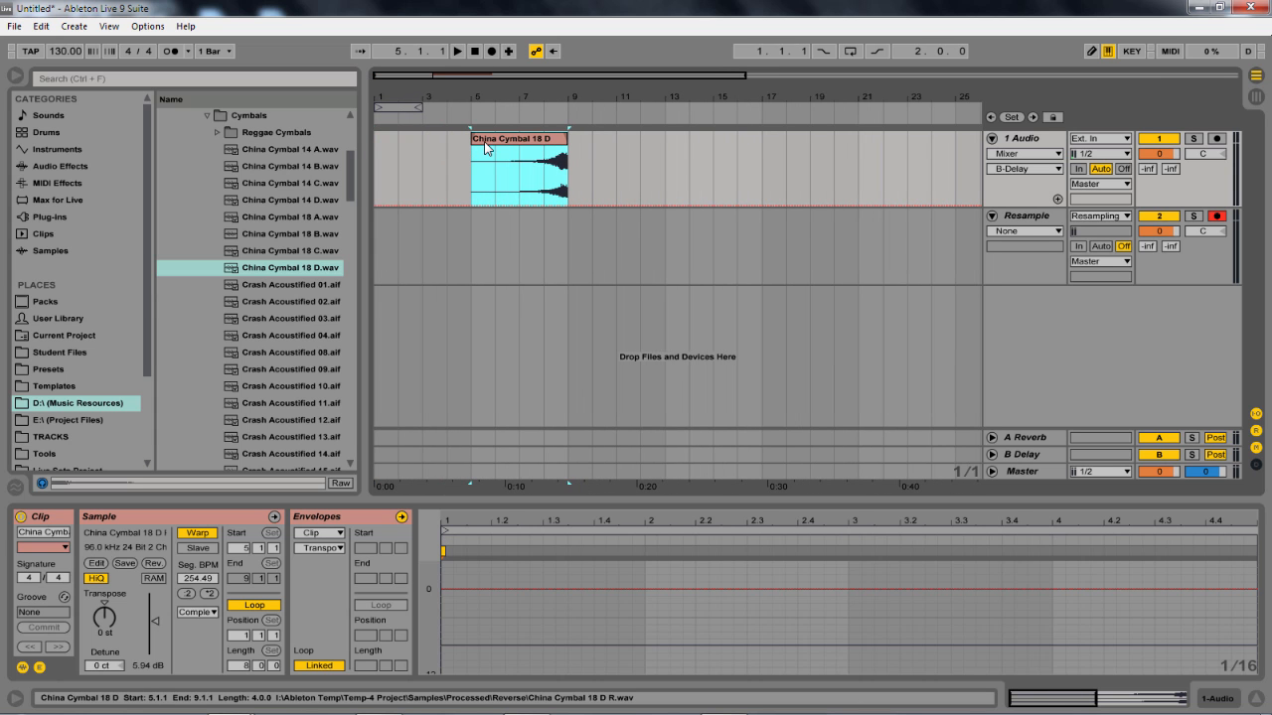
{"action": "left_click", "coordinate": [485, 147]}
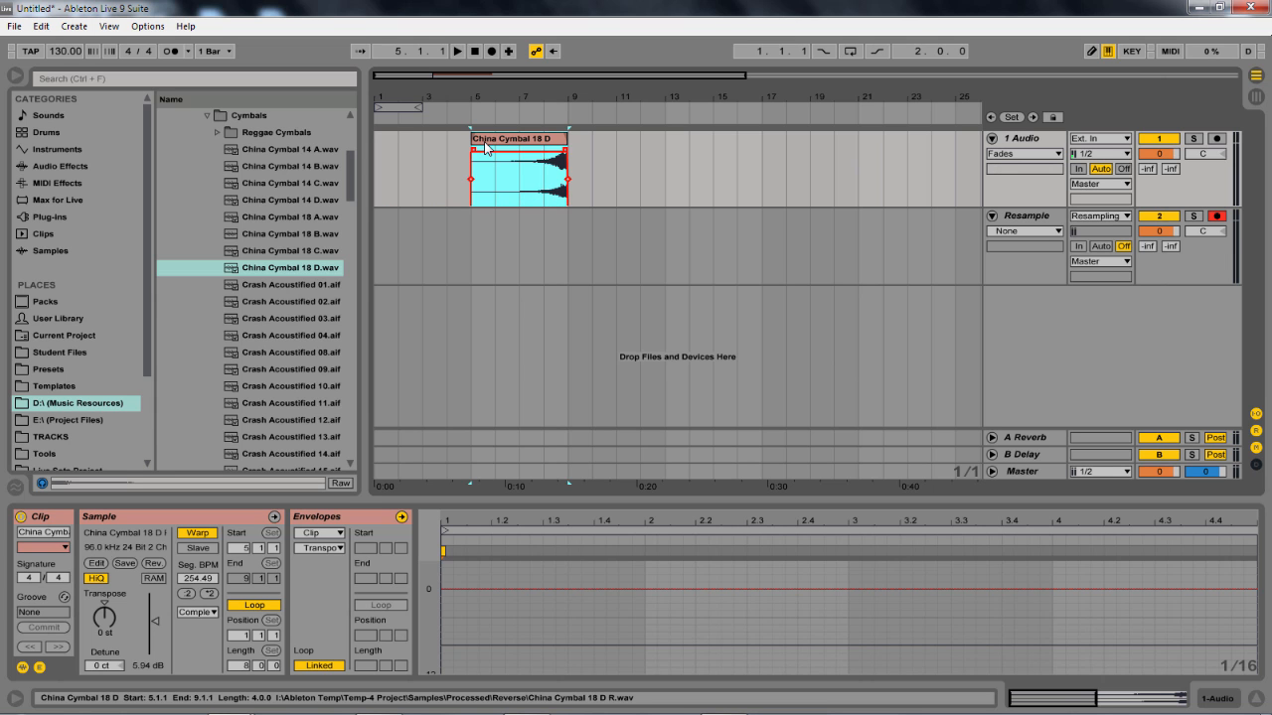
Stretch a fade-in across the whole China Cymbal clip, adjust its curve and play the clip
{"action": "left_click_drag", "start_coordinate": [473, 149], "coordinate": [564, 152]}
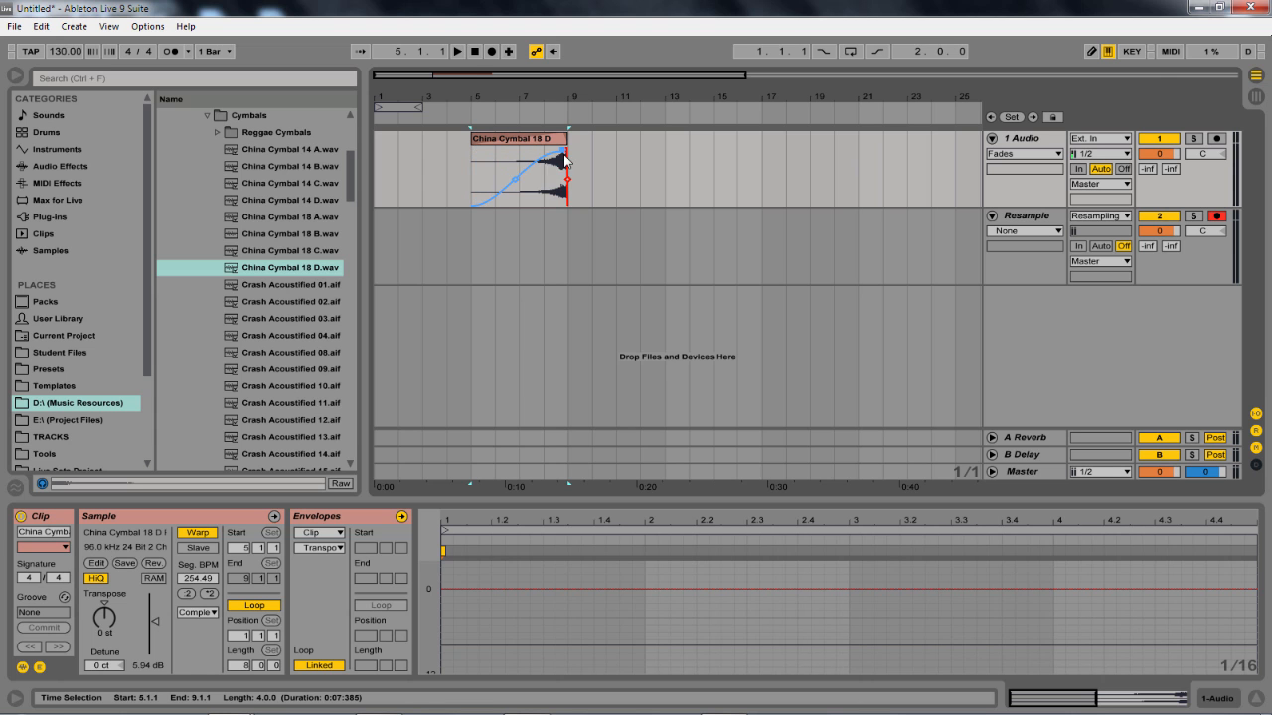
{"action": "left_click_drag", "start_coordinate": [472, 175], "coordinate": [564, 179]}
{"action": "key", "text": "r"}
{"action": "key", "text": "space"}
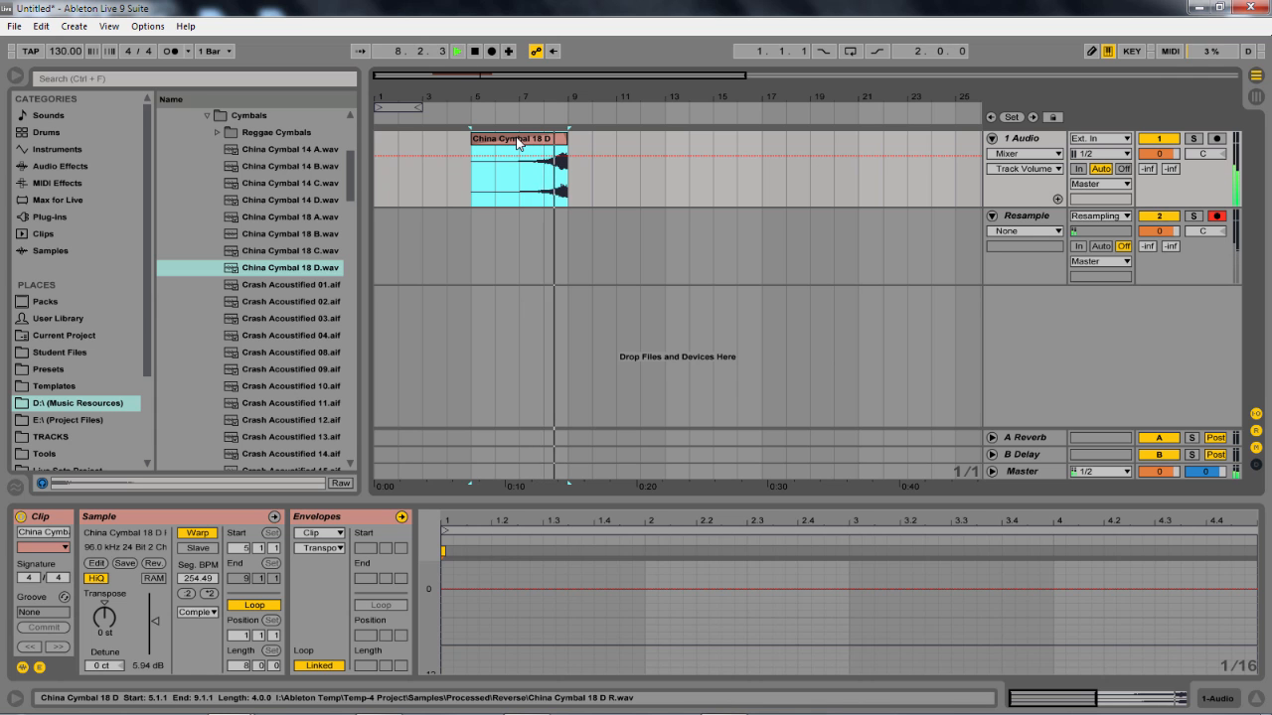
{"action": "key", "text": "space"}
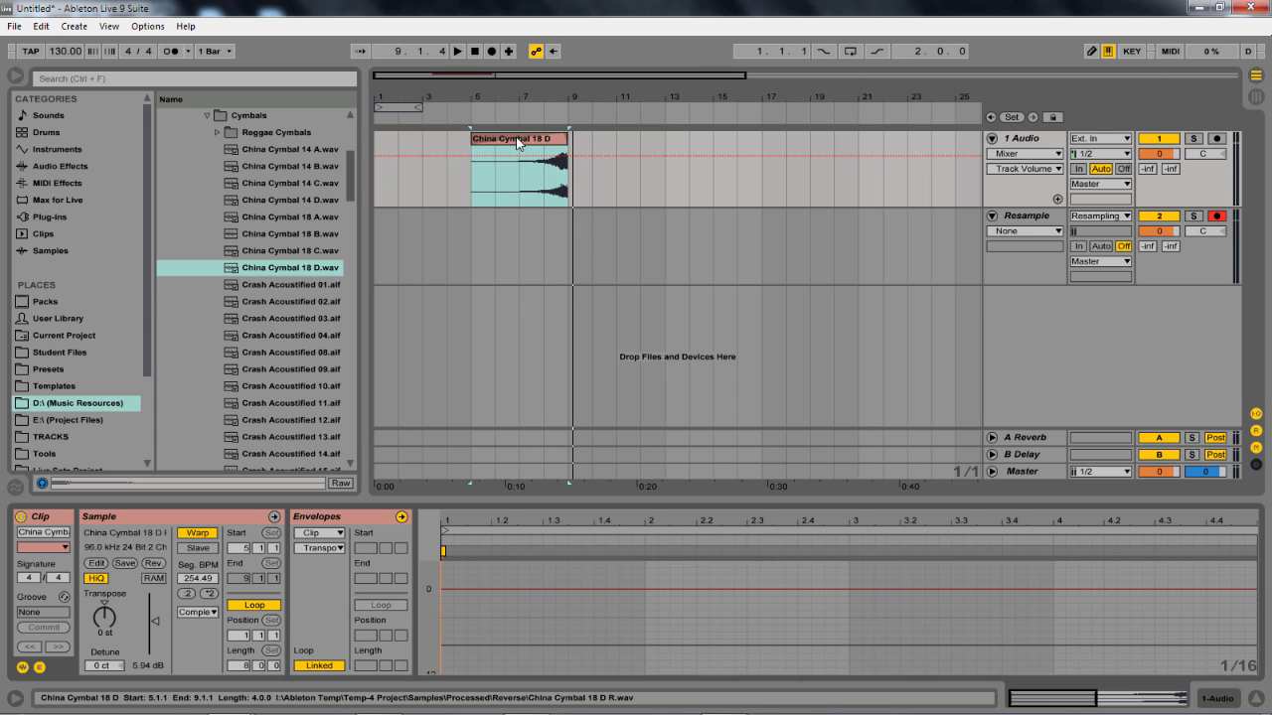
Show the full China Cymbal sample in the clip editor and set its warp mode to Texture
{"action": "double_click", "coordinate": [517, 143]}
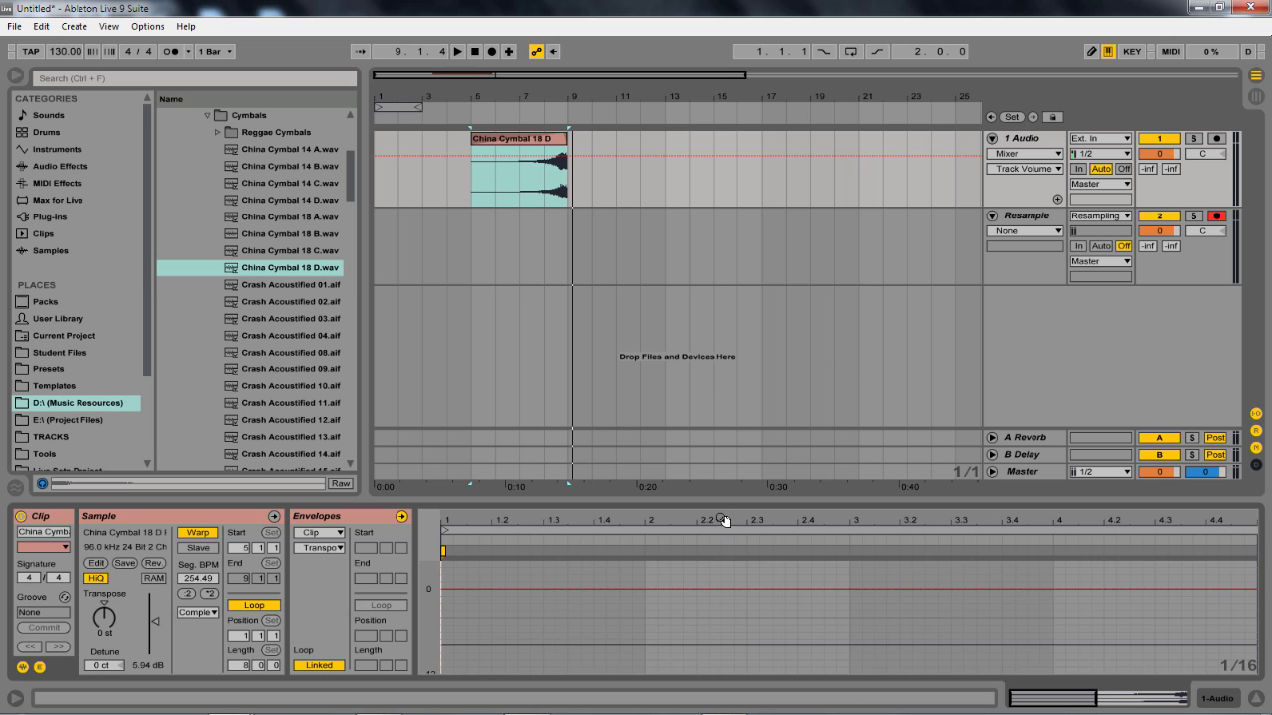
{"action": "double_click", "coordinate": [724, 520]}
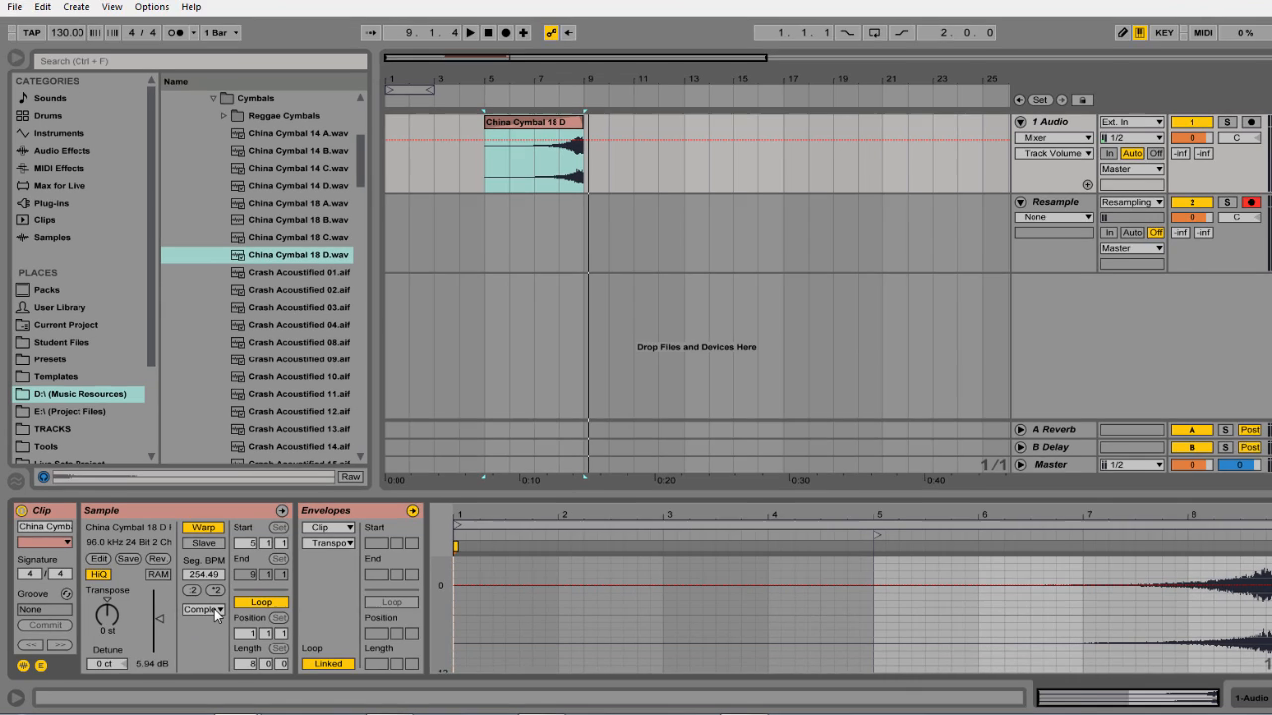
{"action": "left_click", "coordinate": [205, 613]}
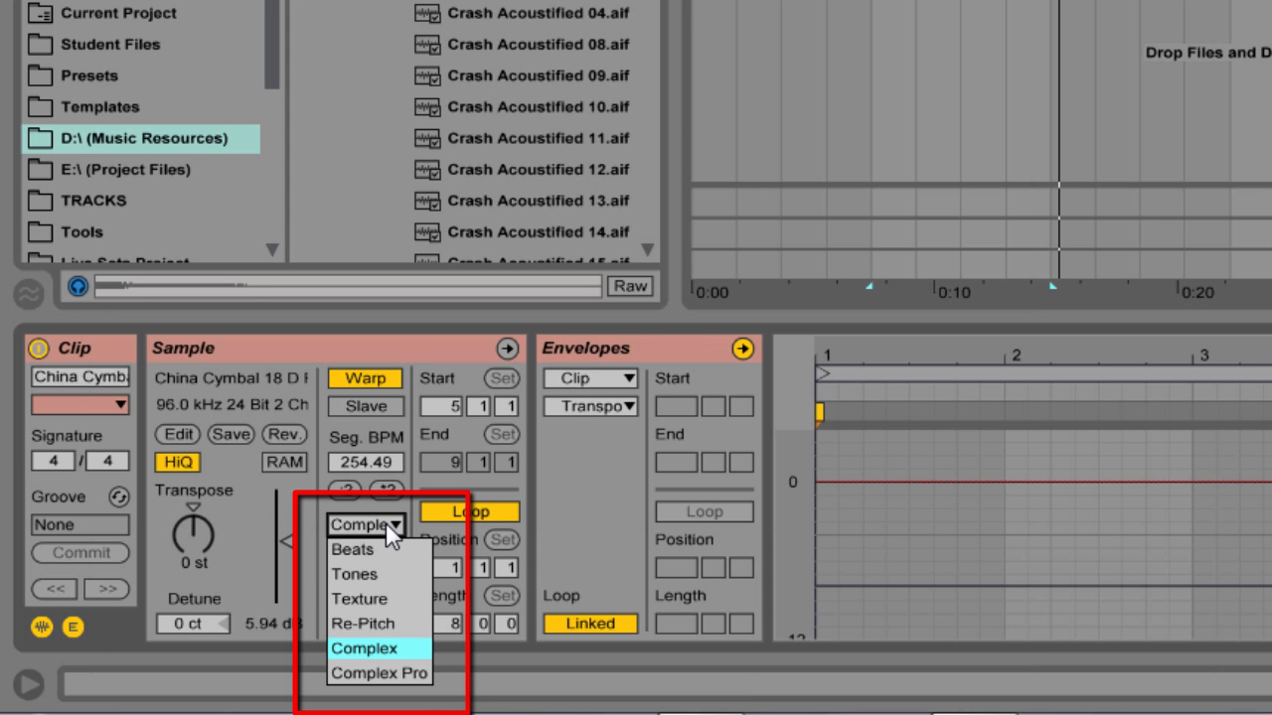
{"action": "left_click", "coordinate": [388, 598]}
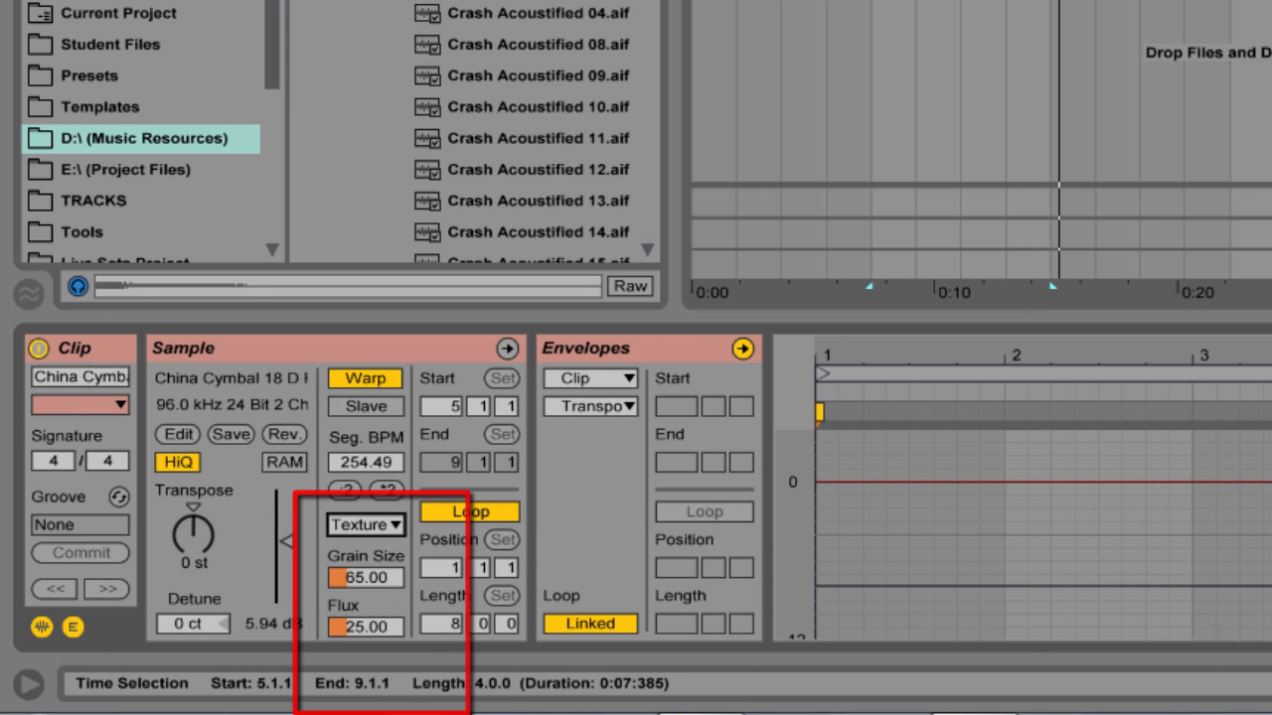
Sweep the clip's Grain Size through its range up to 263.00 and bring it down to 4.04
{"action": "left_click_drag", "start_coordinate": [373, 579], "coordinate": [372, 602]}
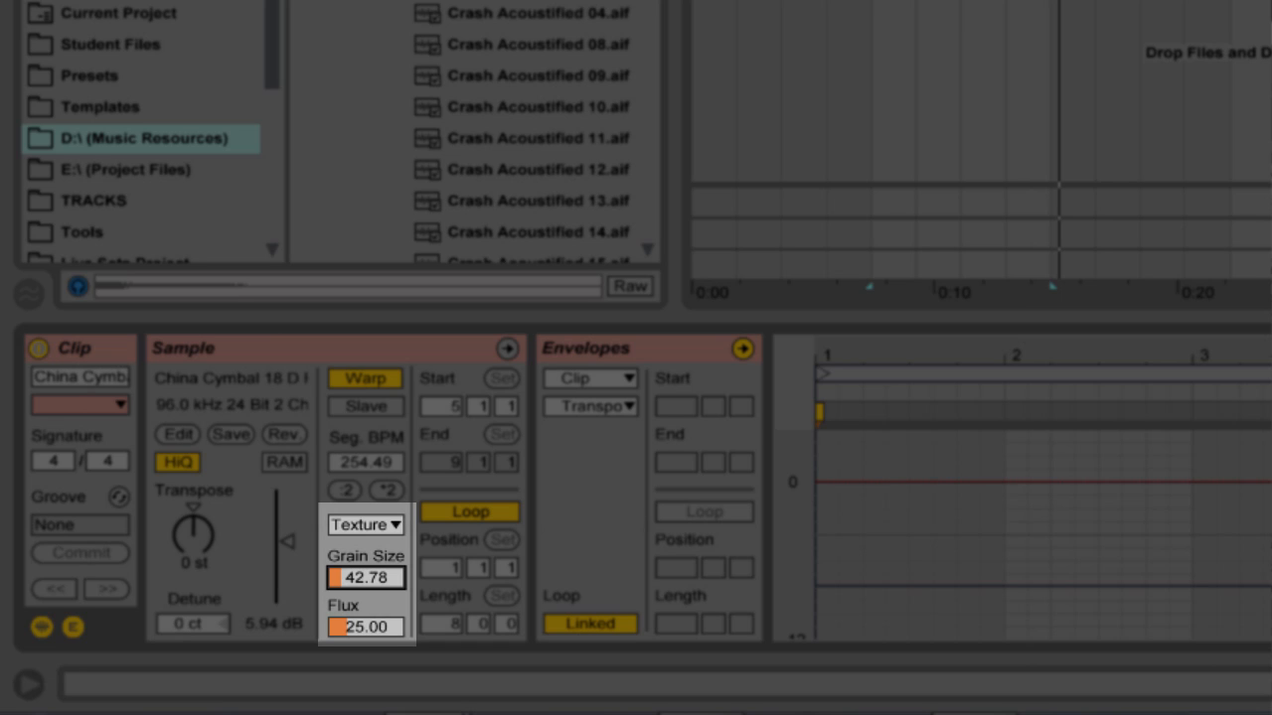
{"action": "left_click_drag", "start_coordinate": [390, 571], "coordinate": [389, 467]}
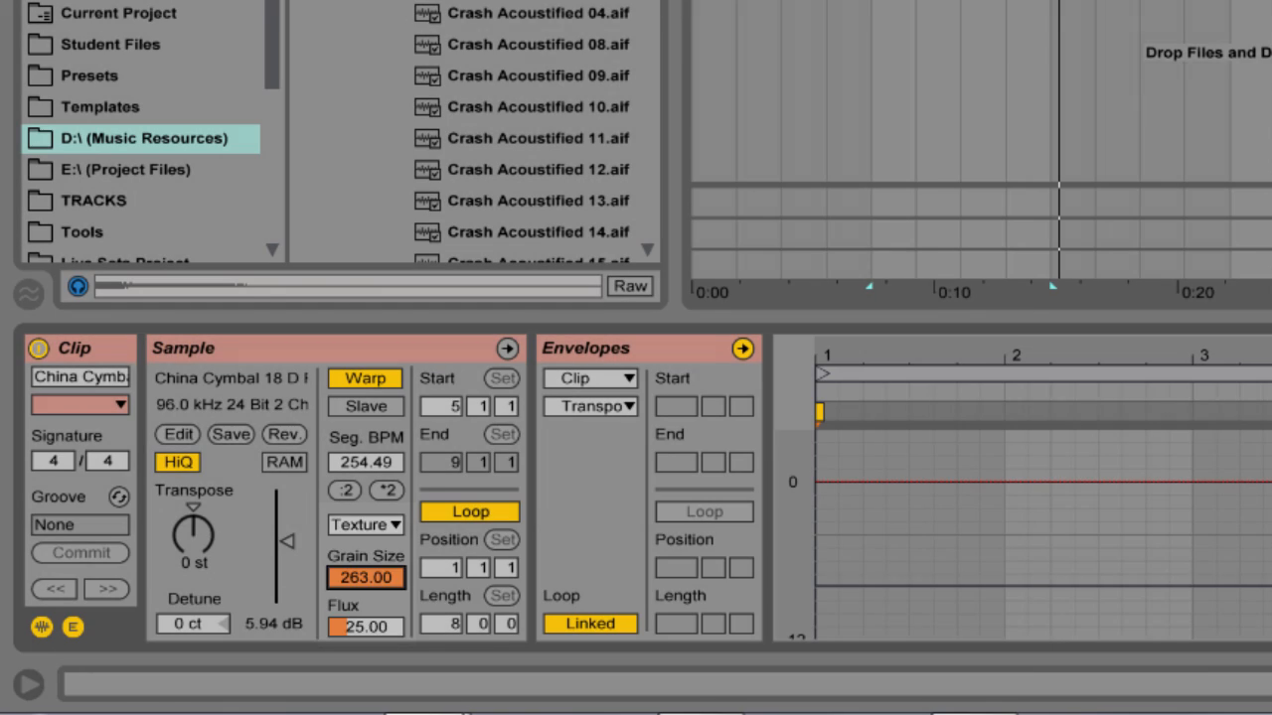
{"action": "left_click_drag", "start_coordinate": [385, 577], "coordinate": [385, 696]}
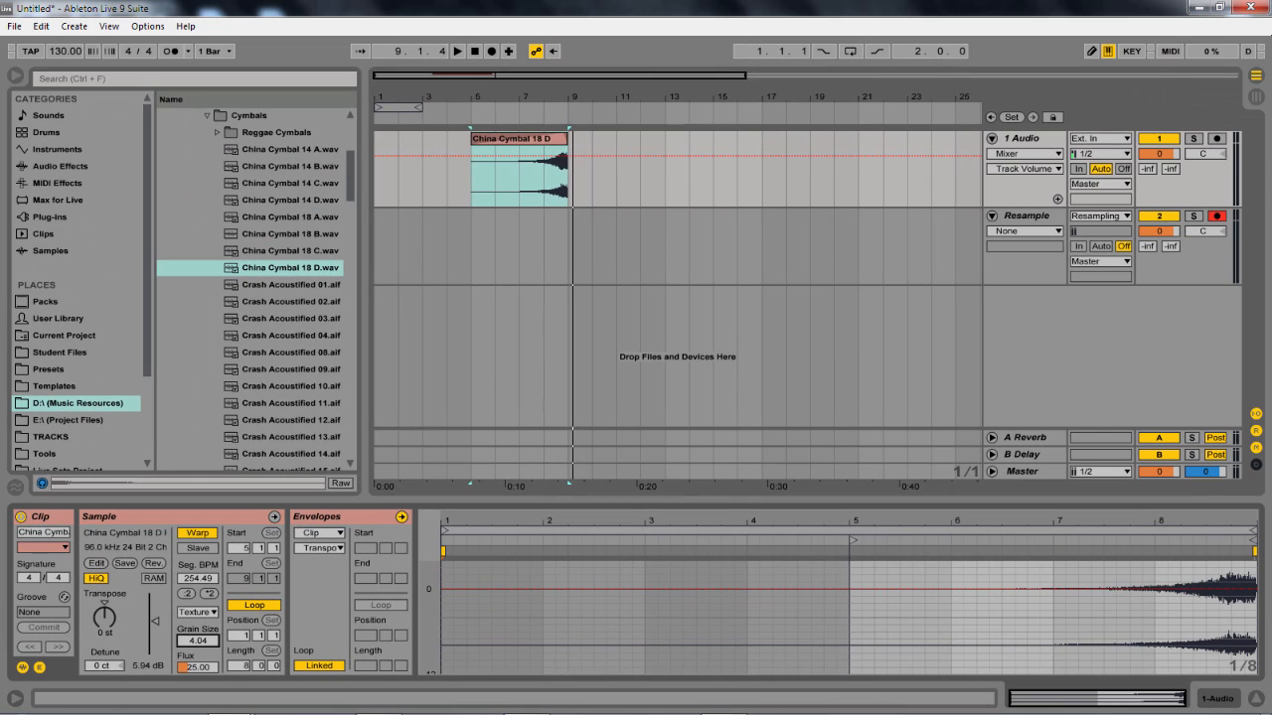
Audition the China Cymbal clip while raising its Grain Size to 263.00
{"action": "key", "text": "space"}
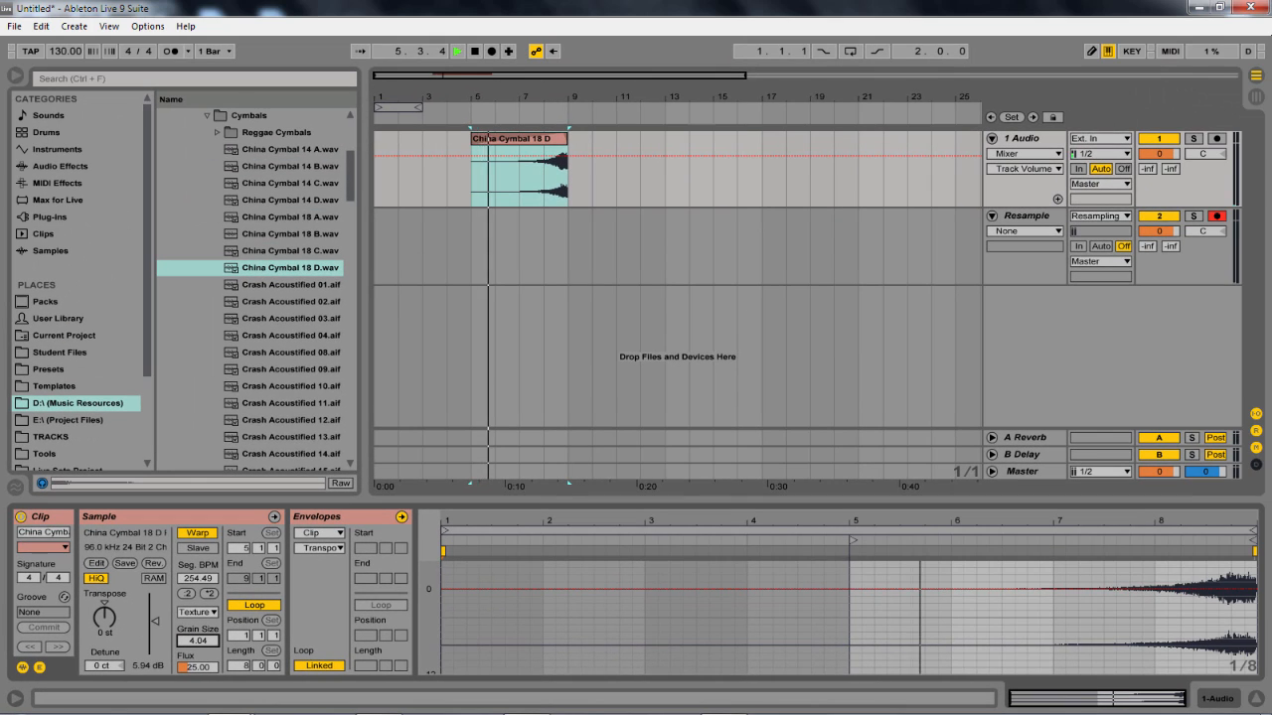
{"action": "left_click_drag", "start_coordinate": [198, 641], "coordinate": [198, 572]}
{"action": "key", "text": "space"}
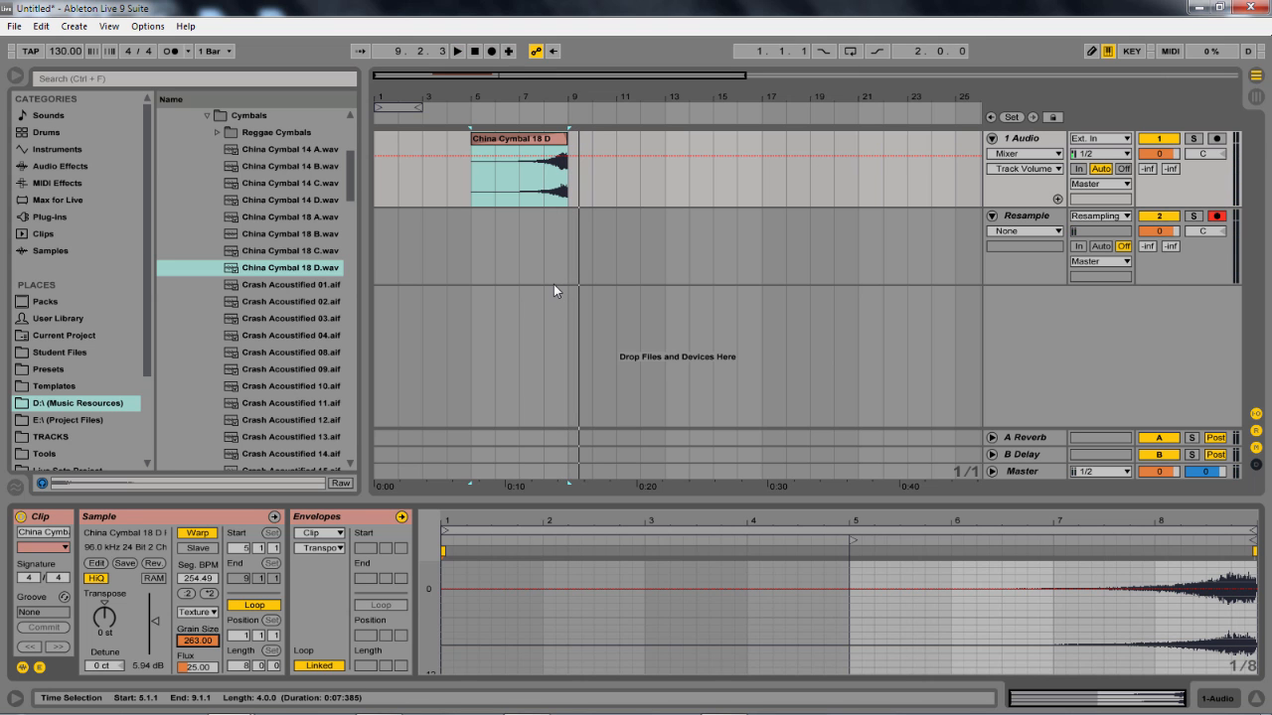
Record the China Cymbal clip onto the Resample track while sweeping its Grain Size up to 263.00
{"action": "left_click", "coordinate": [491, 52]}
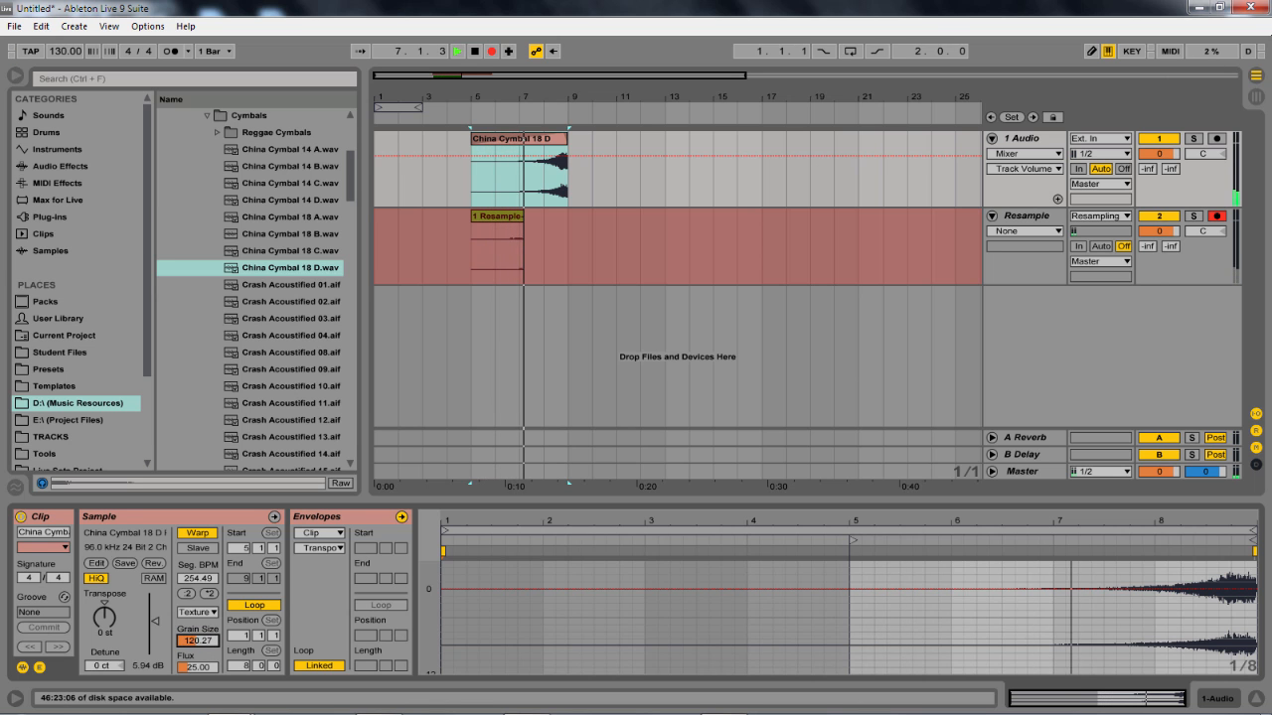
{"action": "left_click_drag", "start_coordinate": [200, 641], "coordinate": [200, 629]}
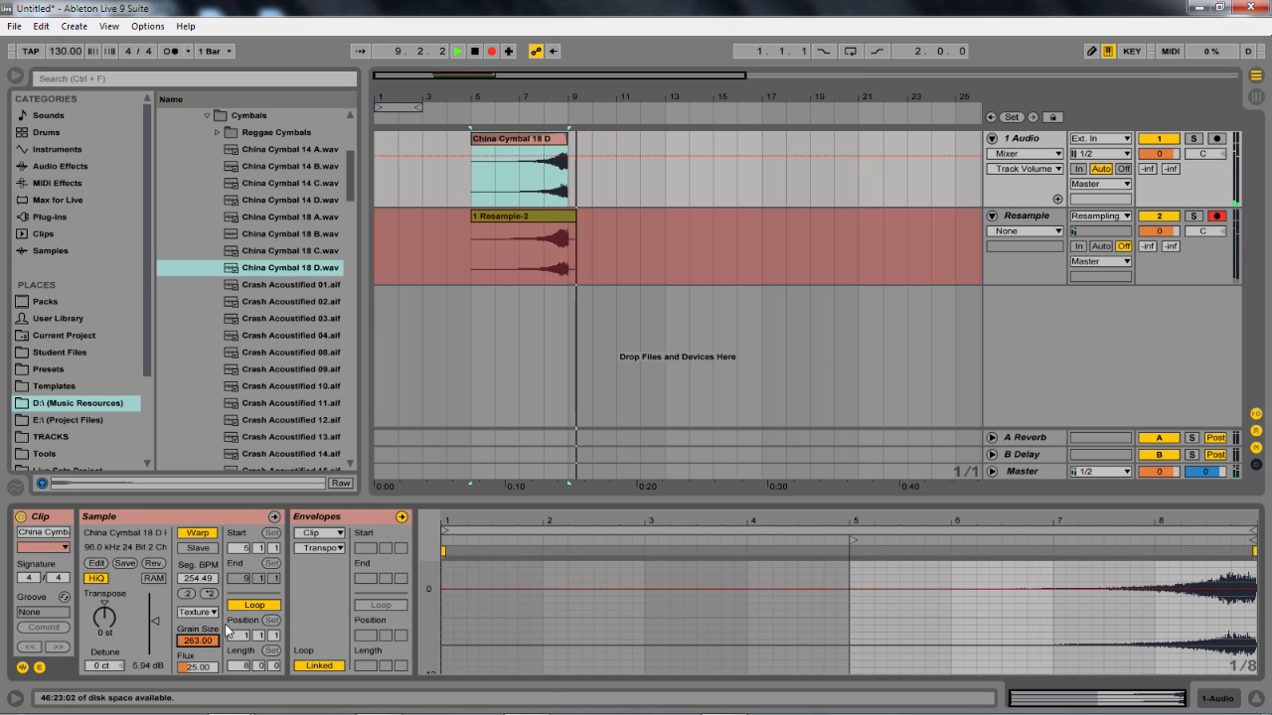
{"action": "key", "text": "space"}
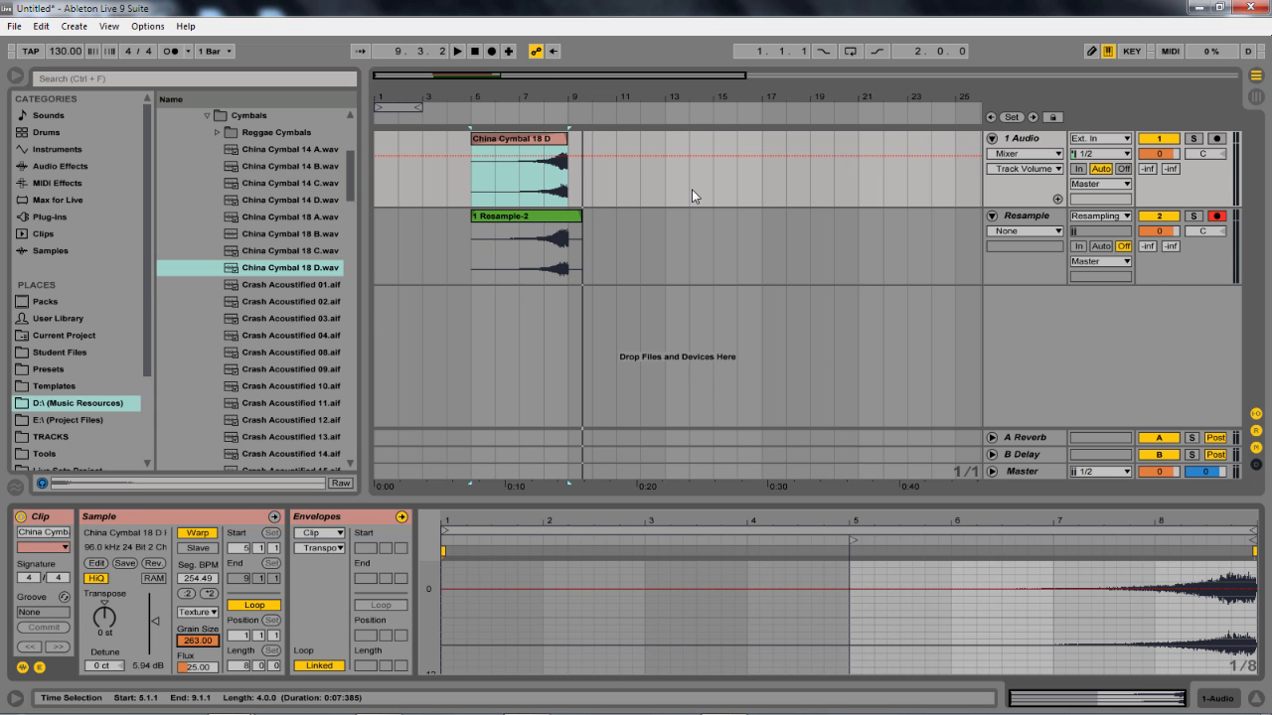
Move the recorded resample clip onto the 1 Audio track at bar 10 and trim its end to bar 14
{"action": "left_click_drag", "start_coordinate": [513, 219], "coordinate": [642, 170]}
{"action": "left_click_drag", "start_coordinate": [694, 97], "coordinate": [694, 105]}
{"action": "left_click_drag", "start_coordinate": [773, 140], "coordinate": [691, 140]}
{"action": "left_click_drag", "start_coordinate": [665, 90], "coordinate": [656, 60]}
{"action": "left_click", "coordinate": [547, 139]}
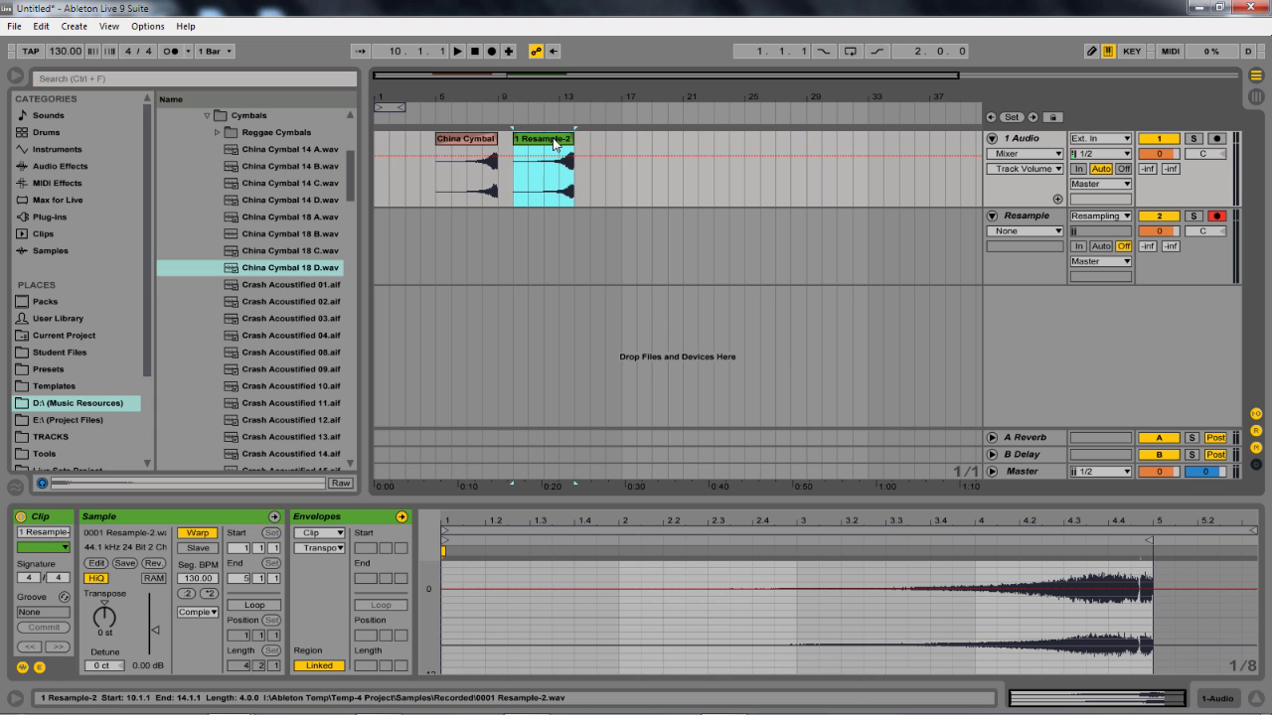
Insert an audio track below 1 Audio, then place the cymbal-ride-stick.wav sample on it at bar 10
{"action": "right_click", "coordinate": [1015, 139]}
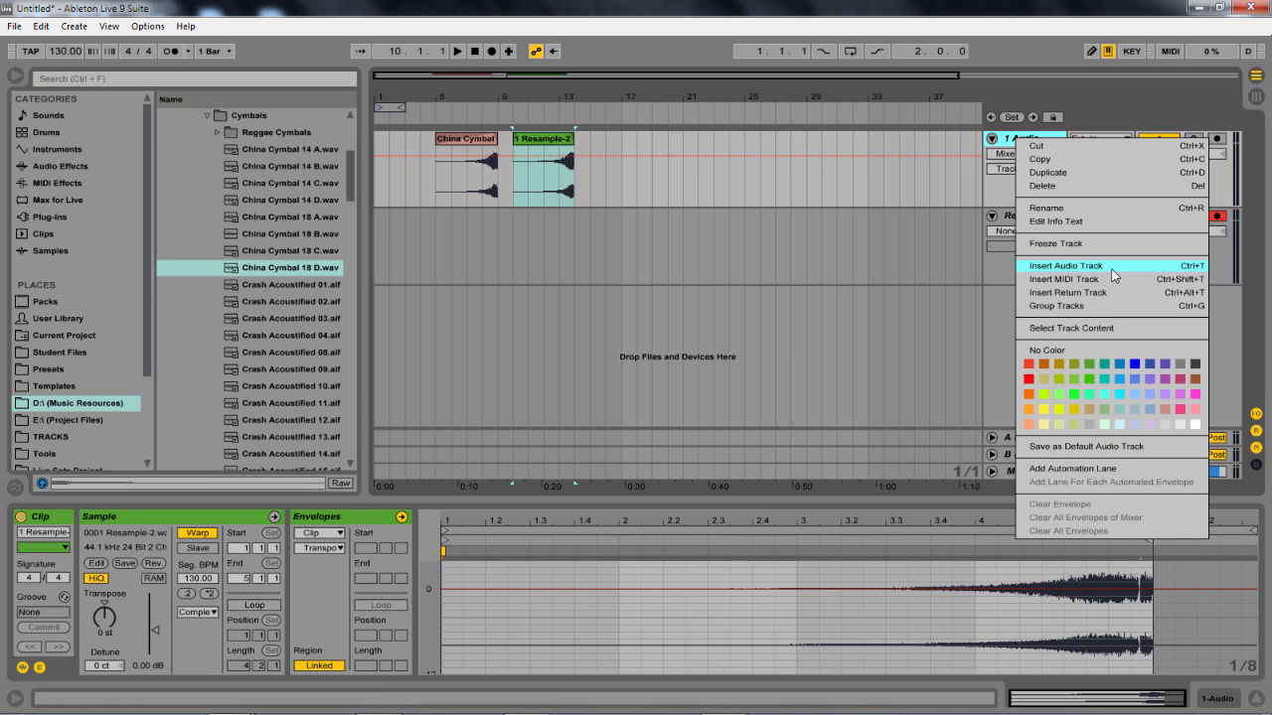
{"action": "left_click", "coordinate": [1111, 266]}
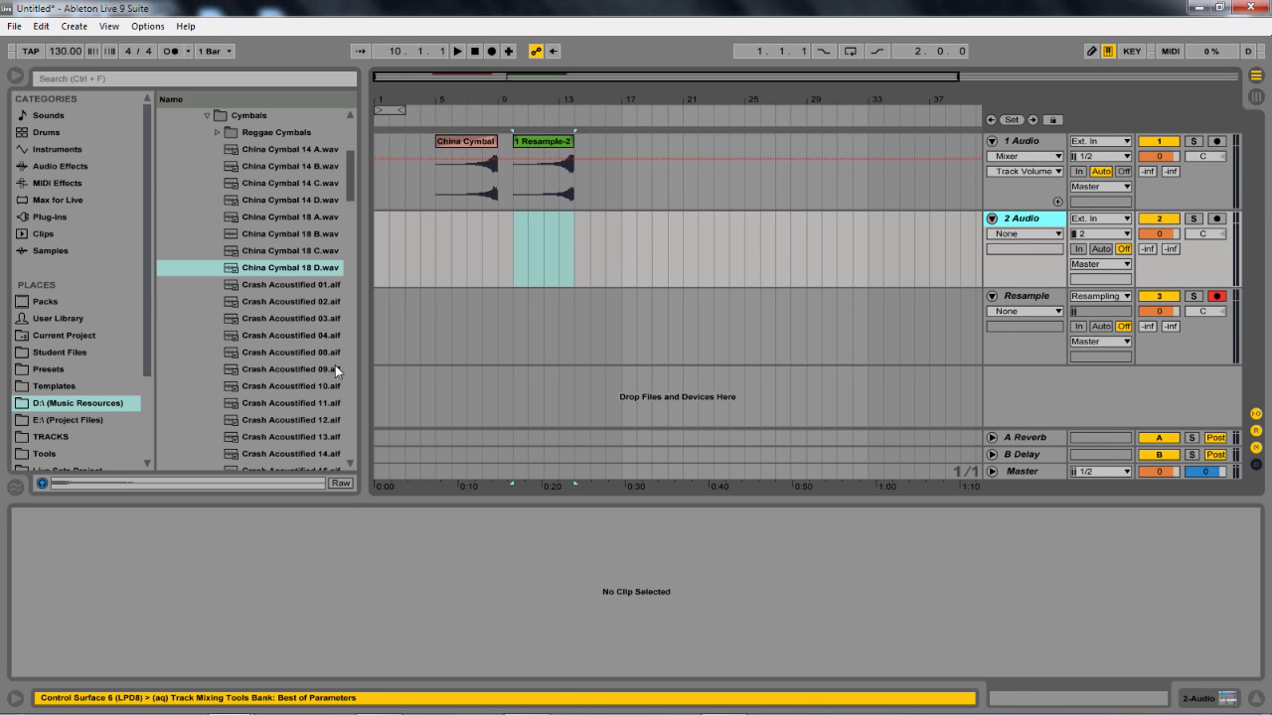
{"action": "scroll", "coordinate": [326, 368], "scroll_direction": "down", "scroll_amount": 10}
{"action": "left_click", "coordinate": [290, 407]}
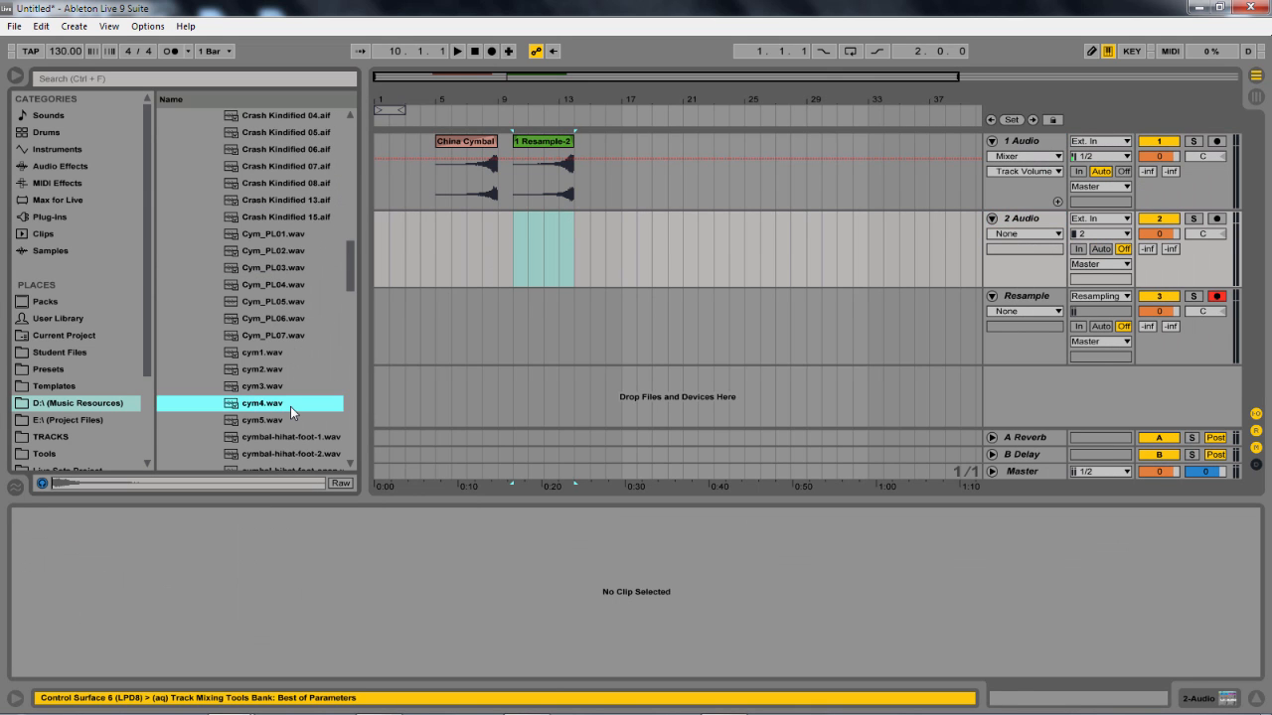
{"action": "scroll", "coordinate": [290, 403], "scroll_direction": "down", "scroll_amount": 5}
{"action": "left_click", "coordinate": [289, 404]}
{"action": "scroll", "coordinate": [289, 403], "scroll_direction": "down", "scroll_amount": 5}
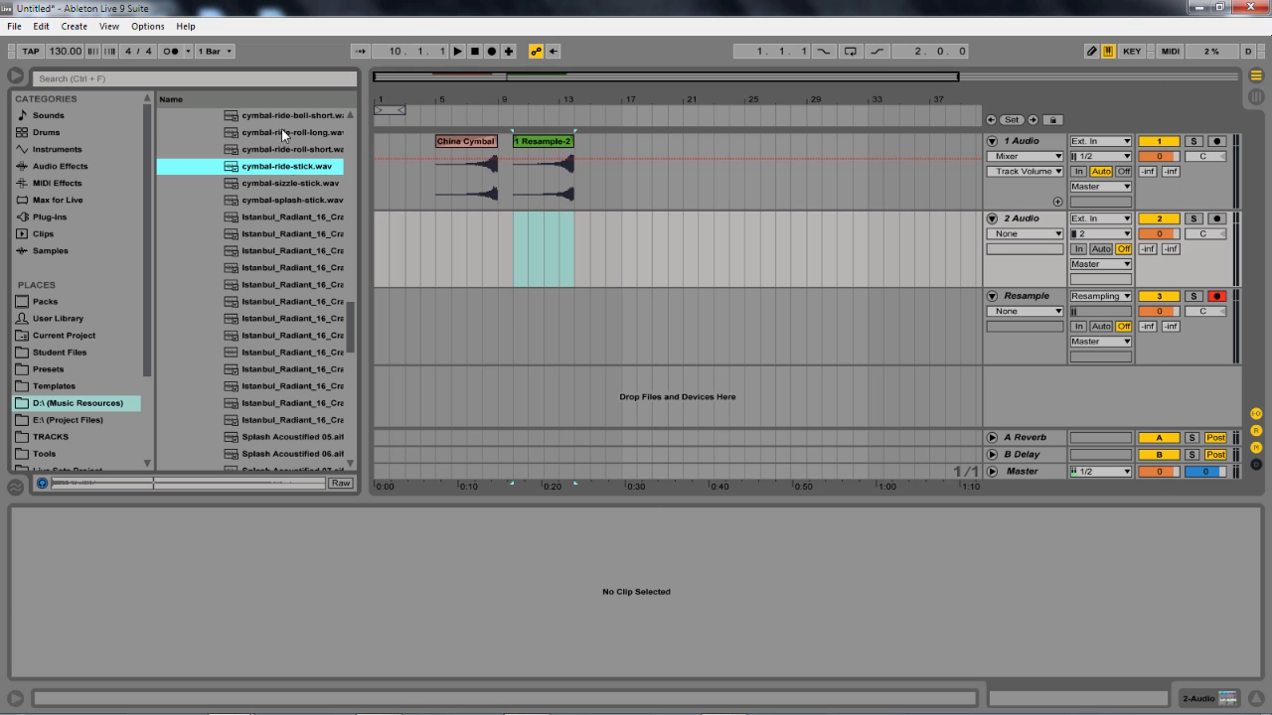
{"action": "left_click_drag", "start_coordinate": [287, 169], "coordinate": [526, 224]}
Reverse the cymbal-ride-stick clip and move it to start at bar 12 so it ends with the resampled clip
{"action": "left_click", "coordinate": [154, 564]}
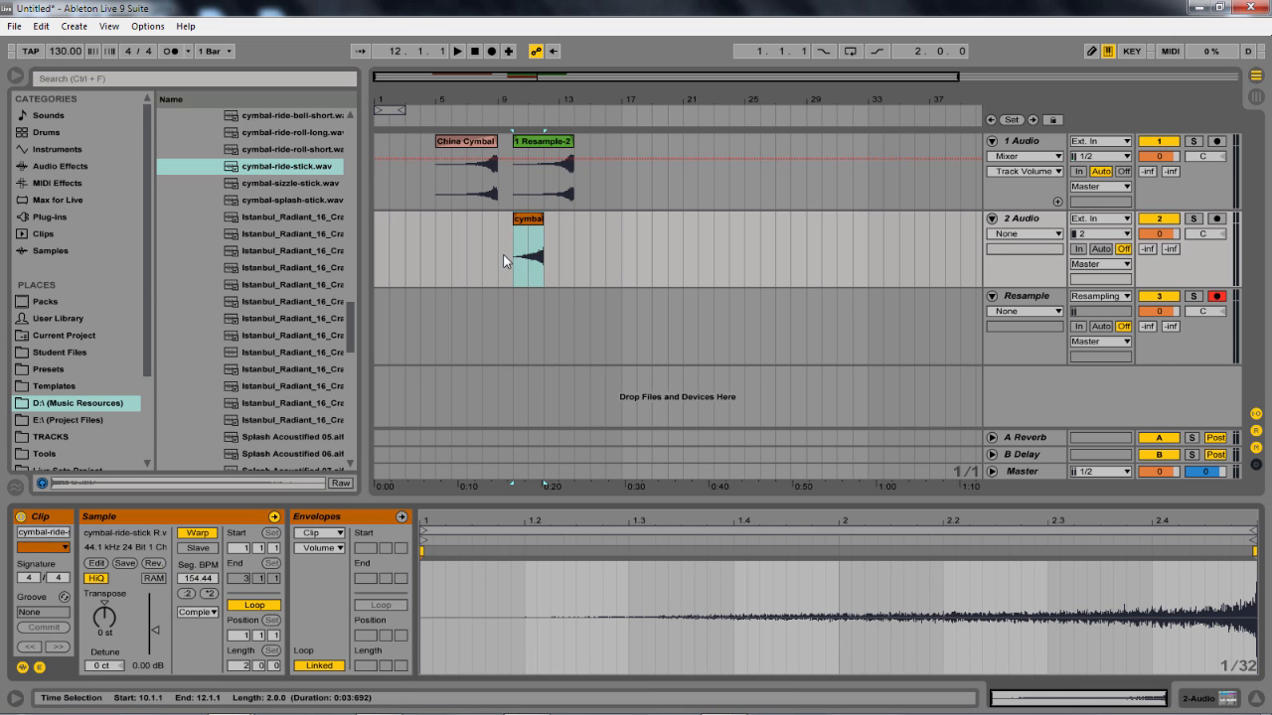
{"action": "left_click_drag", "start_coordinate": [531, 223], "coordinate": [562, 228]}
{"action": "key", "text": "space"}
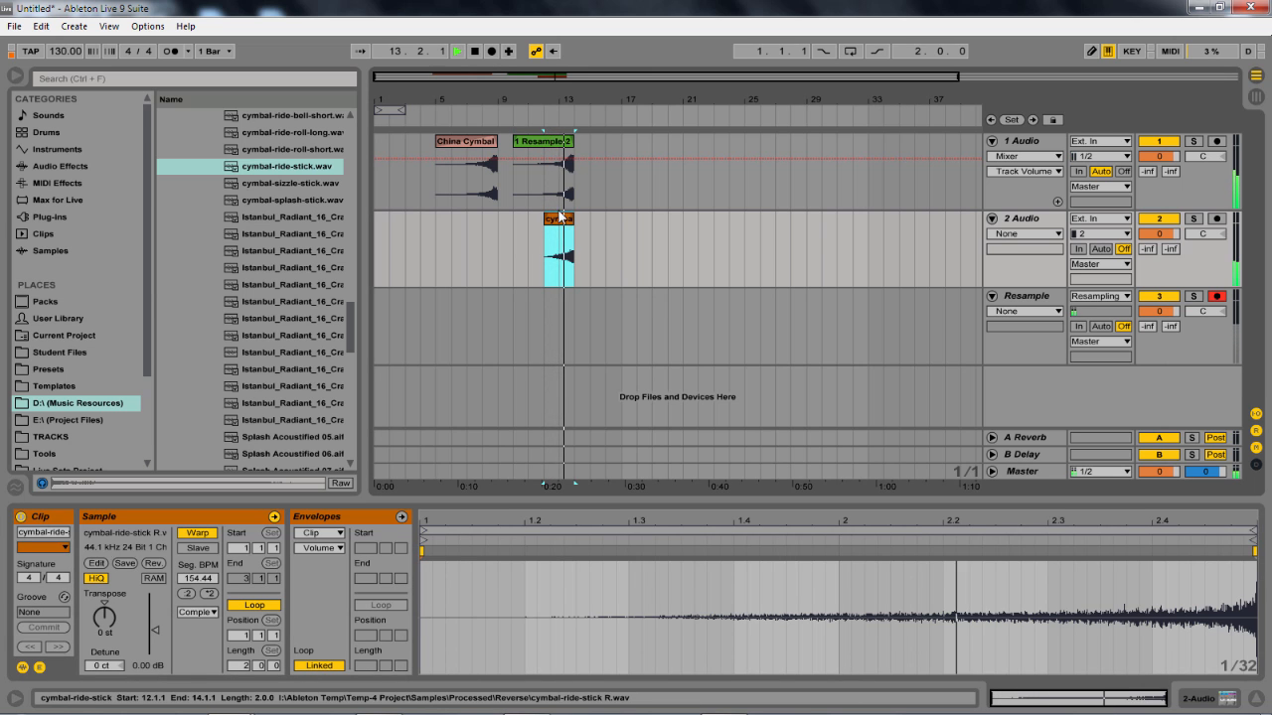
Transpose the cymbal-ride-stick clip up to 9 st and audition it against the resampled clip
{"action": "left_click_drag", "start_coordinate": [557, 101], "coordinate": [578, 199]}
{"action": "left_click_drag", "start_coordinate": [104, 616], "coordinate": [104, 592]}
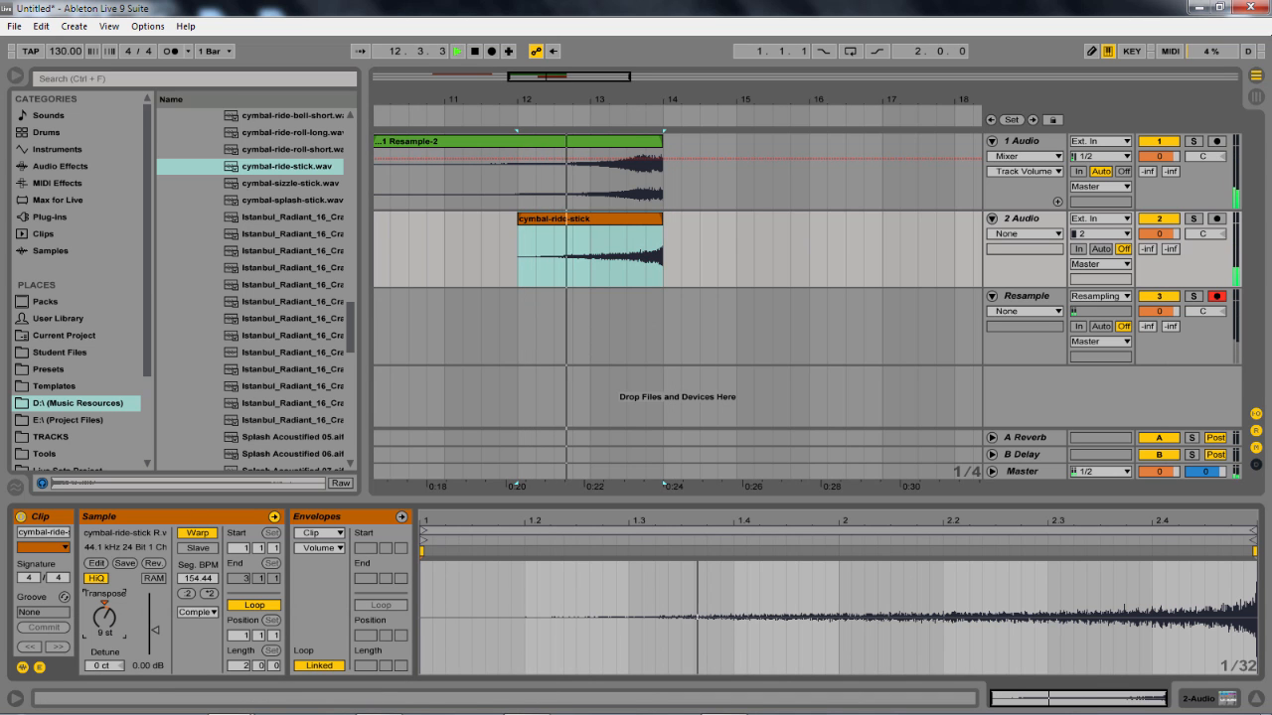
{"action": "key", "text": "space"}
{"action": "left_click", "coordinate": [646, 103]}
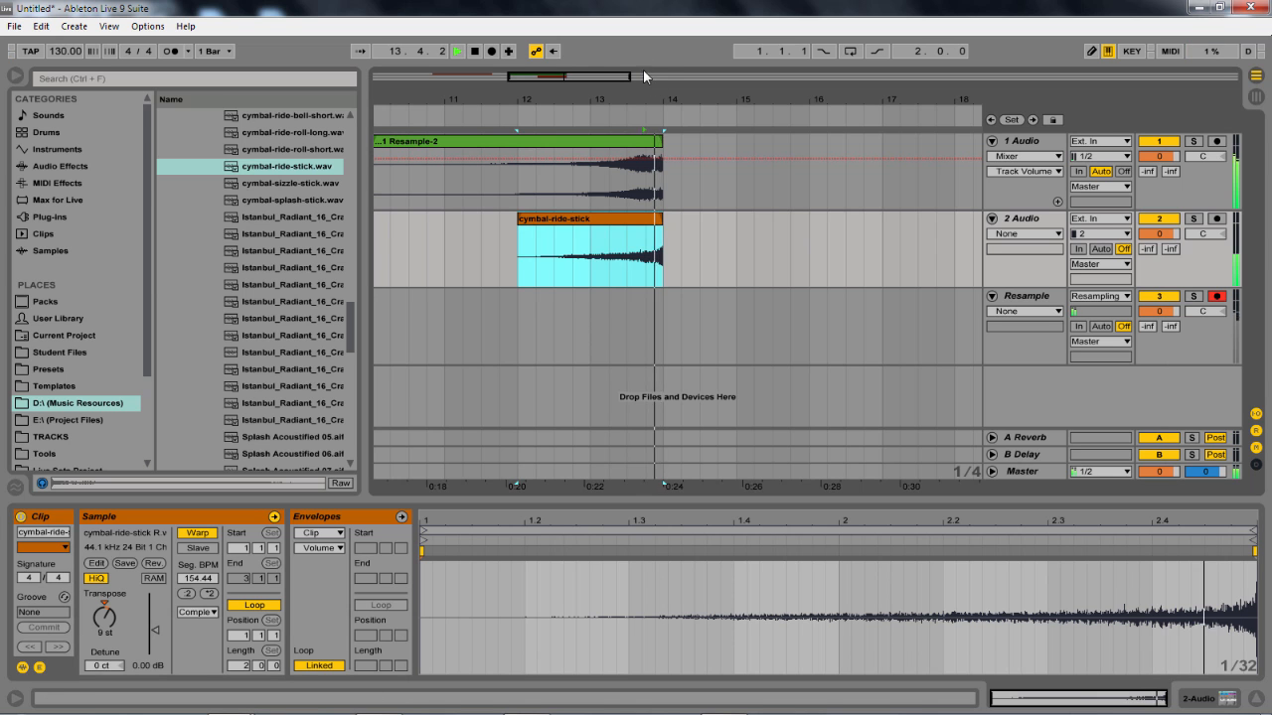
{"action": "key", "text": "minus"}
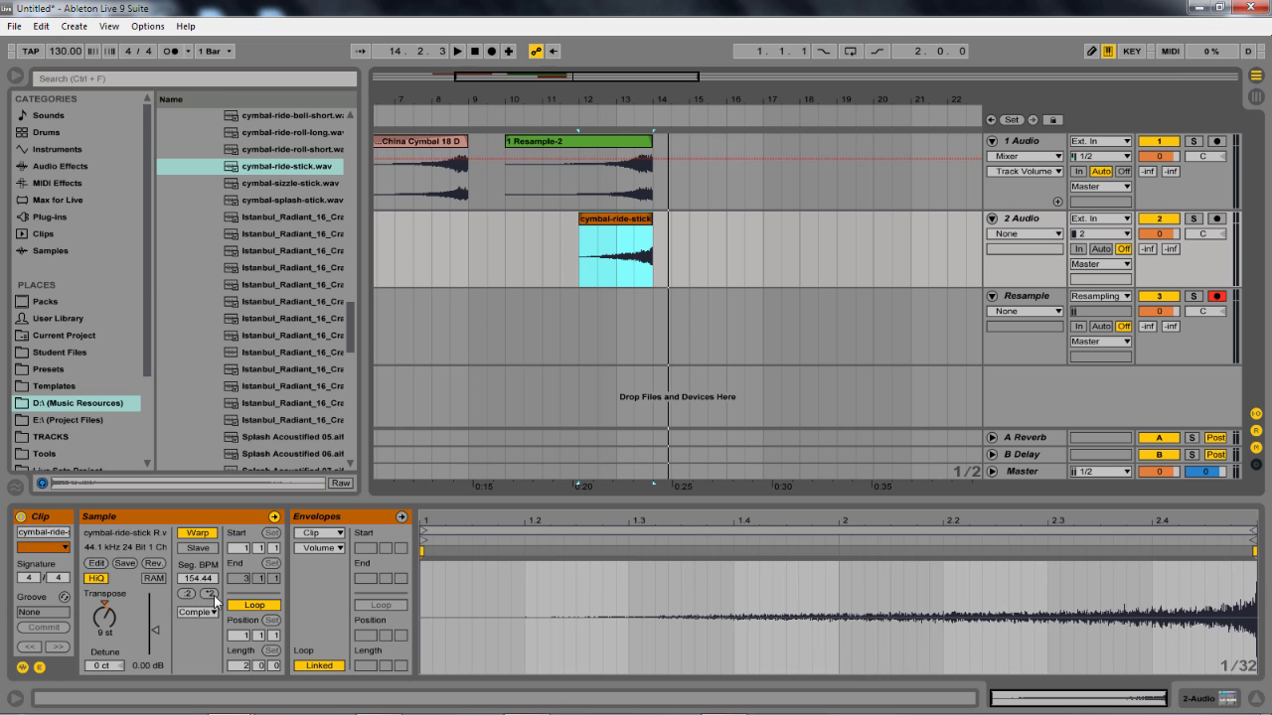
Double the ride clip's segment tempo to 308.87 BPM and make it span bars 10 to 14
{"action": "left_click", "coordinate": [211, 595]}
{"action": "left_click_drag", "start_coordinate": [651, 221], "coordinate": [626, 234]}
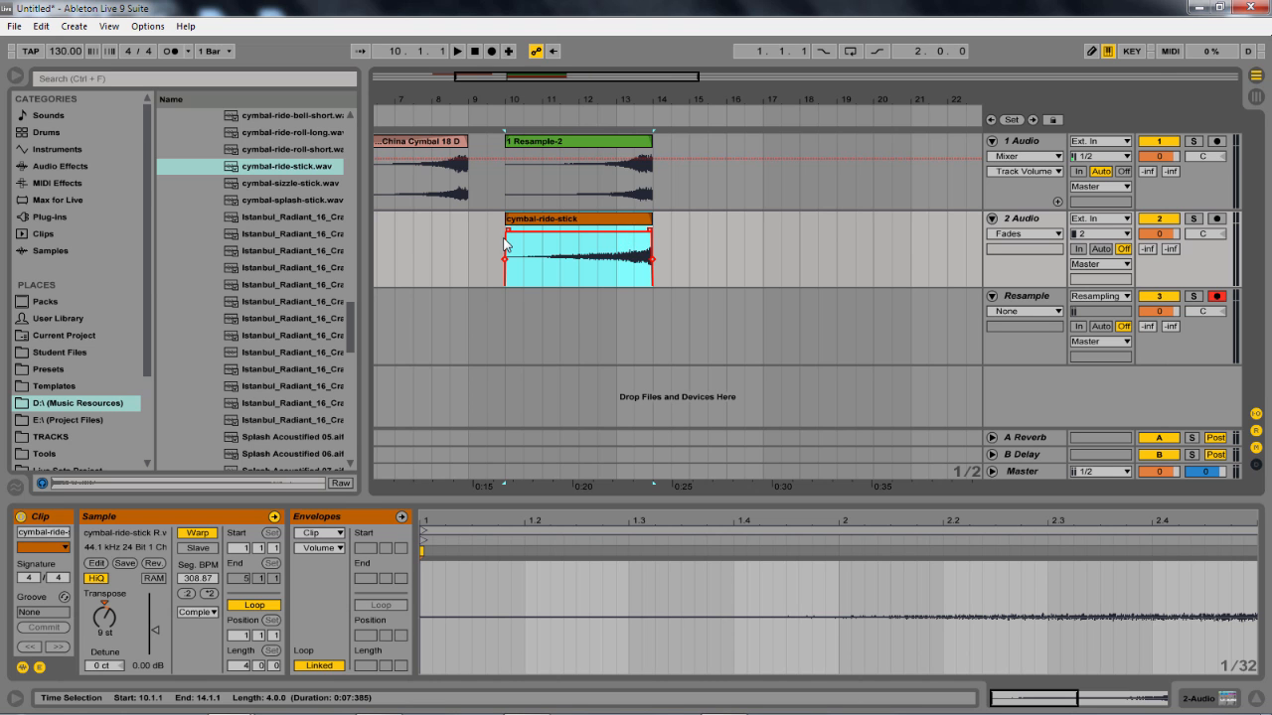
Give the cymbal-ride-stick clip a long fade-in reaching past bar 13 and audition both layers together
{"action": "left_click_drag", "start_coordinate": [505, 228], "coordinate": [628, 229]}
{"action": "left_click", "coordinate": [600, 264]}
{"action": "key", "text": "space"}
{"action": "left_click", "coordinate": [607, 220]}
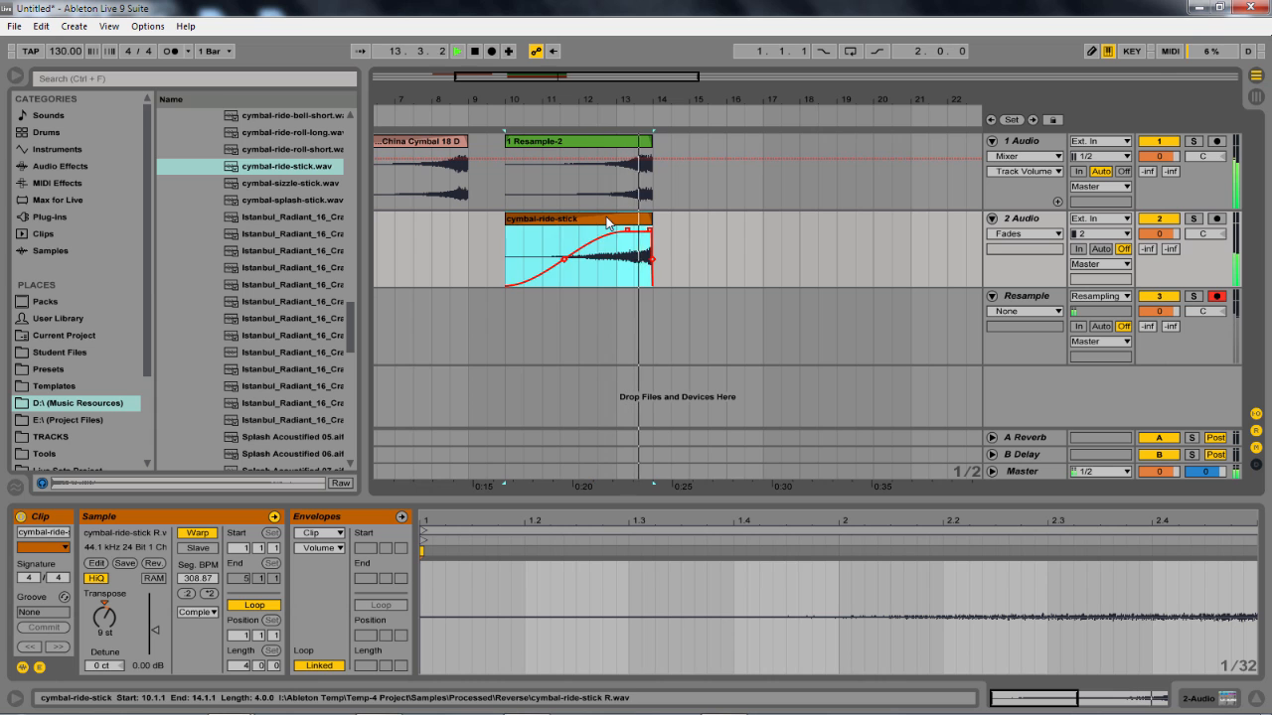
{"action": "key", "text": "space"}
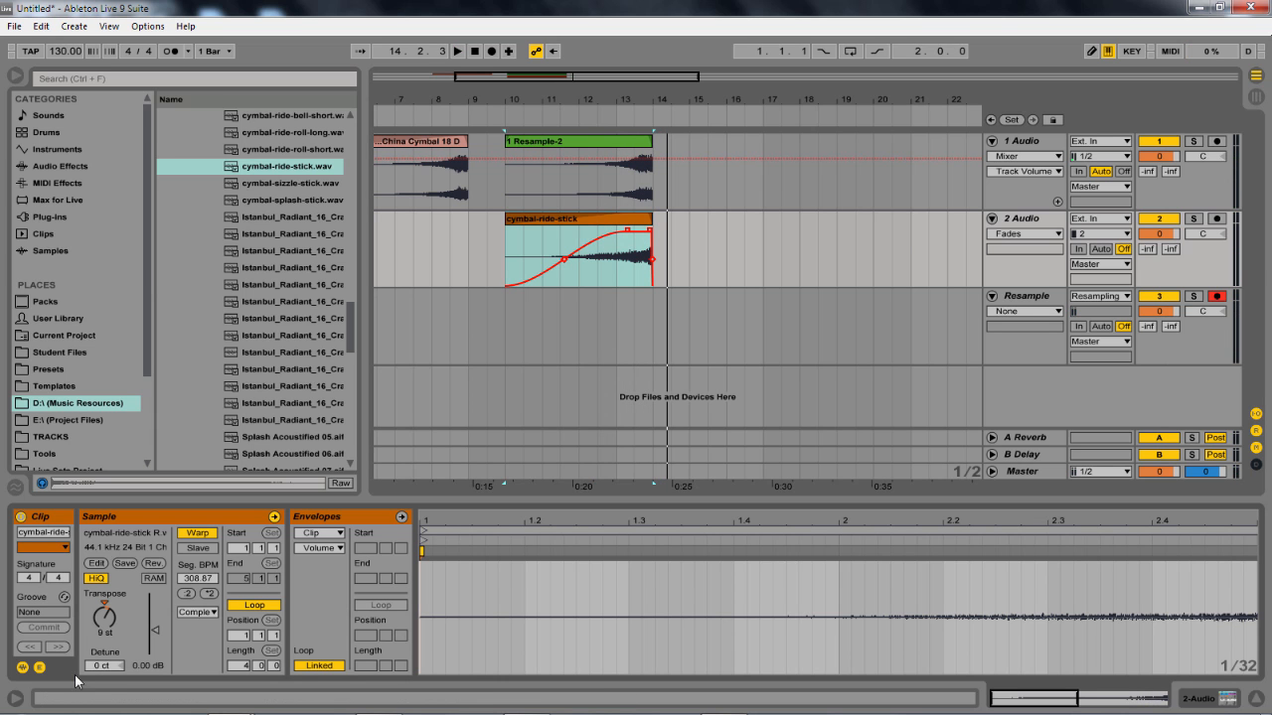
Switch the ride clip's warp mode to Complex Pro and audition it while raising Formants to 100.00
{"action": "left_click", "coordinate": [208, 613]}
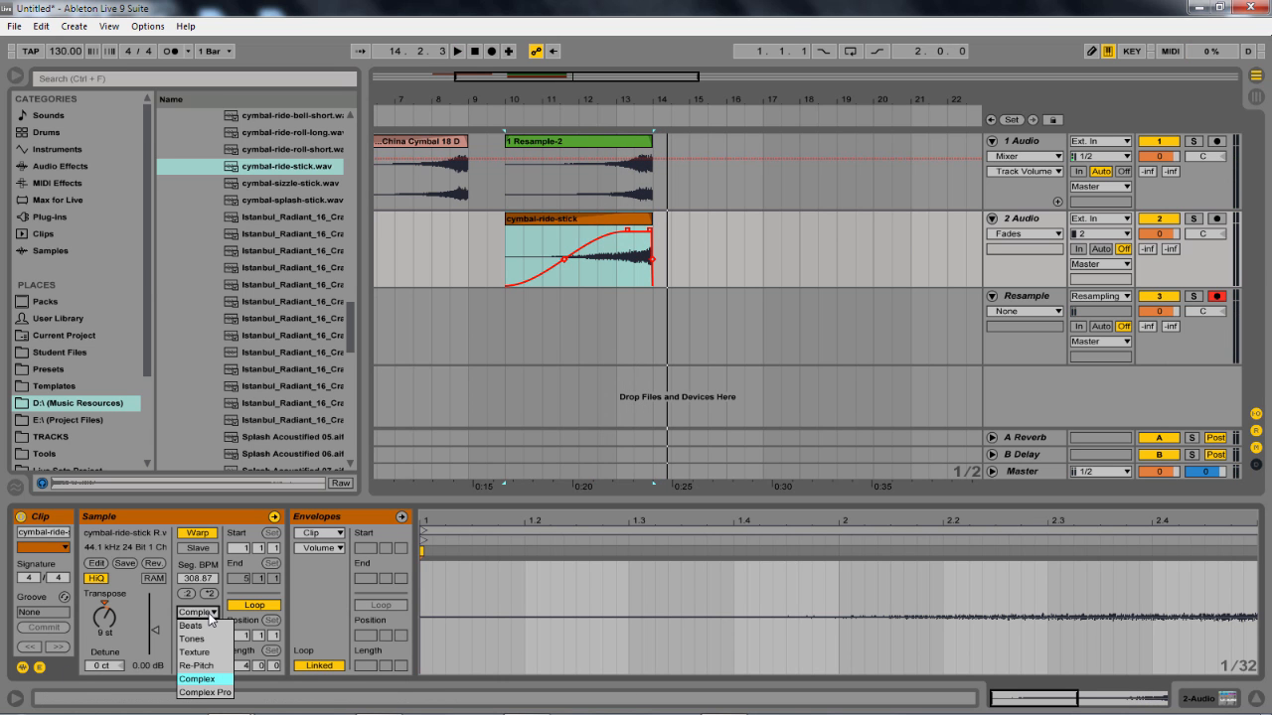
{"action": "left_click", "coordinate": [205, 693]}
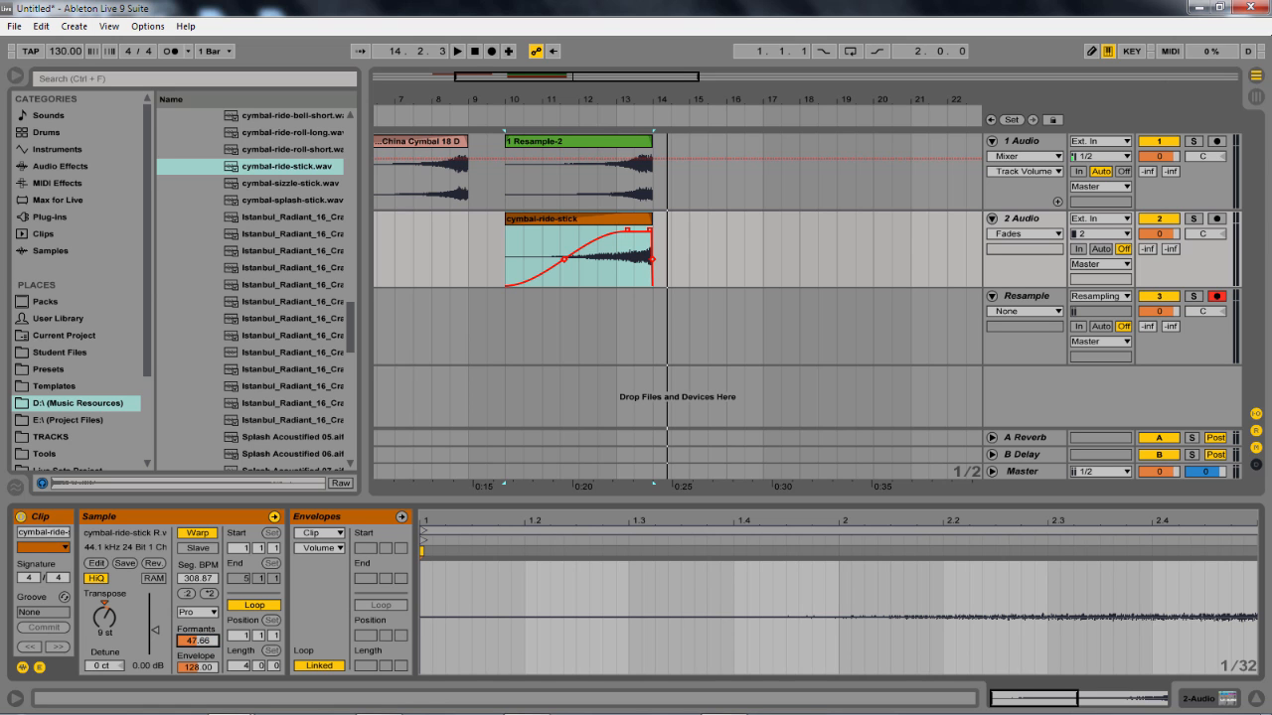
{"action": "key", "text": "space"}
{"action": "key", "text": "space"}
{"action": "left_click_drag", "start_coordinate": [213, 646], "coordinate": [229, 623]}
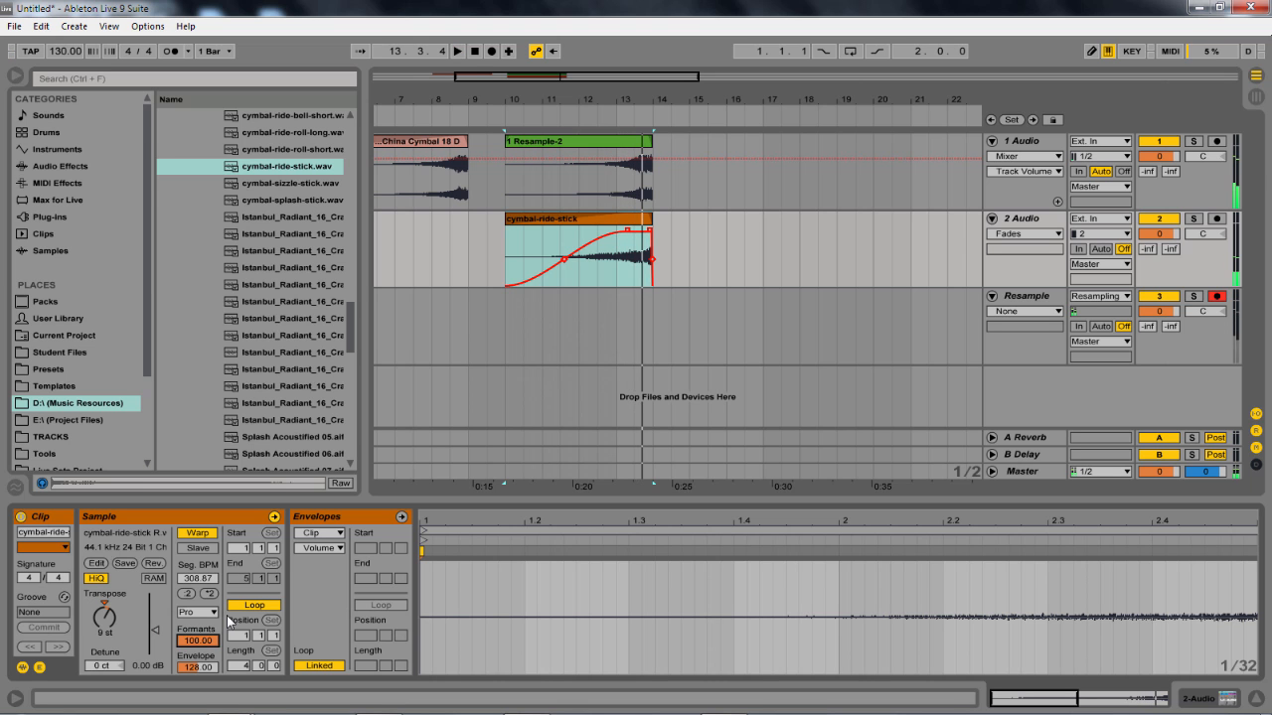
Draw a Transposition Modulation envelope on the ride clip that falls from 0 near its start to -12 at its end
{"action": "left_click", "coordinate": [39, 670]}
{"action": "left_click", "coordinate": [39, 670]}
{"action": "left_click", "coordinate": [326, 548]}
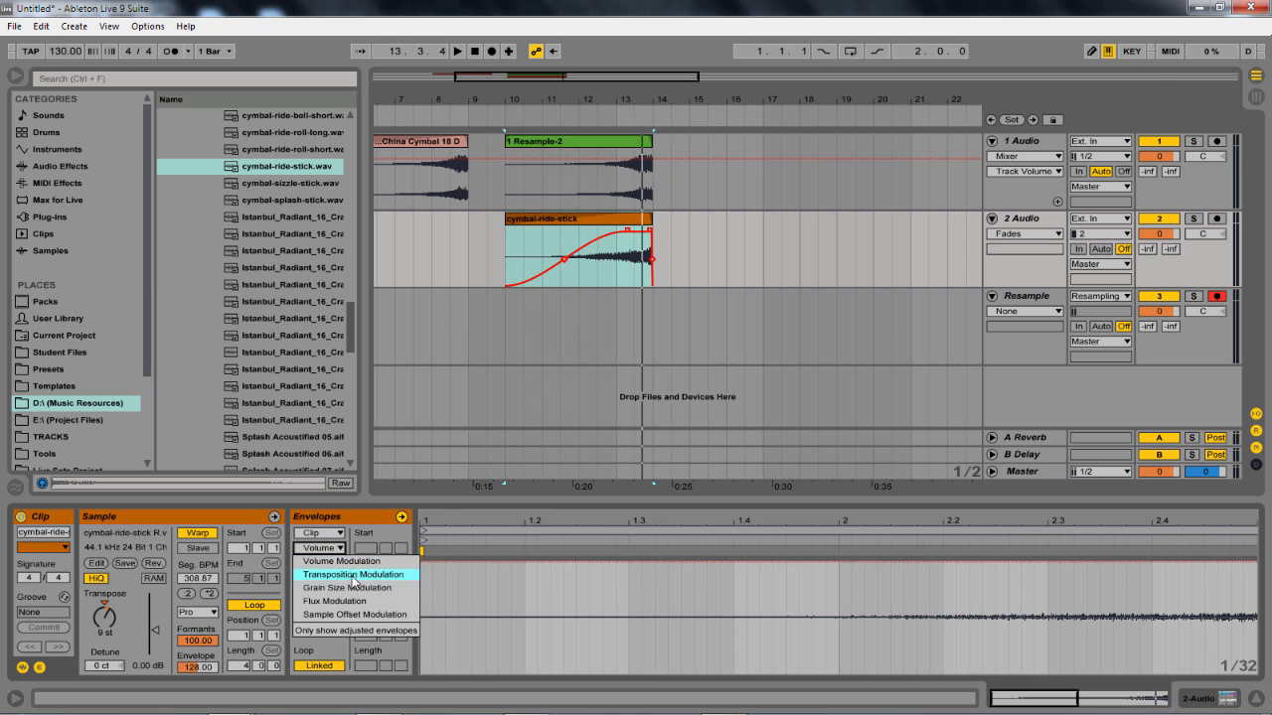
{"action": "left_click", "coordinate": [341, 572]}
{"action": "left_click_drag", "start_coordinate": [496, 519], "coordinate": [496, 502]}
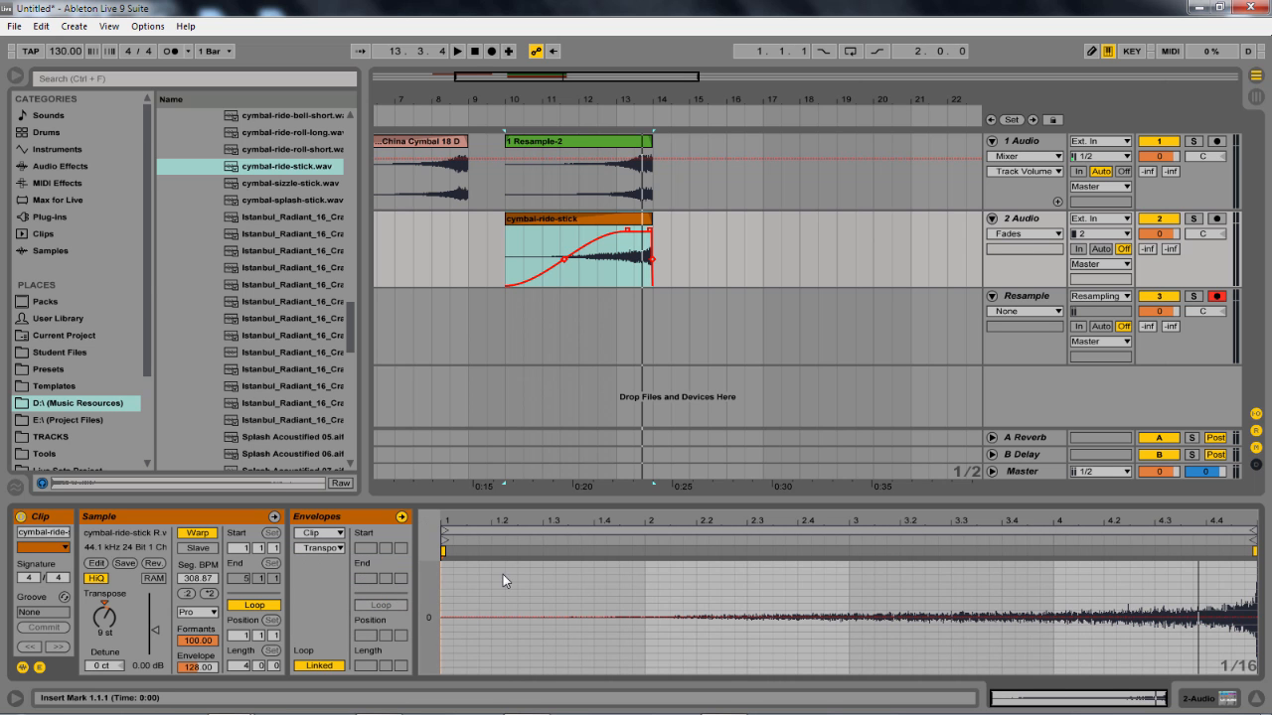
{"action": "left_click_drag", "start_coordinate": [1207, 617], "coordinate": [1251, 653]}
Audition the layers while lowering the ride clip's Formants to 53.13 and its Envelope to 62.00
{"action": "key", "text": "space"}
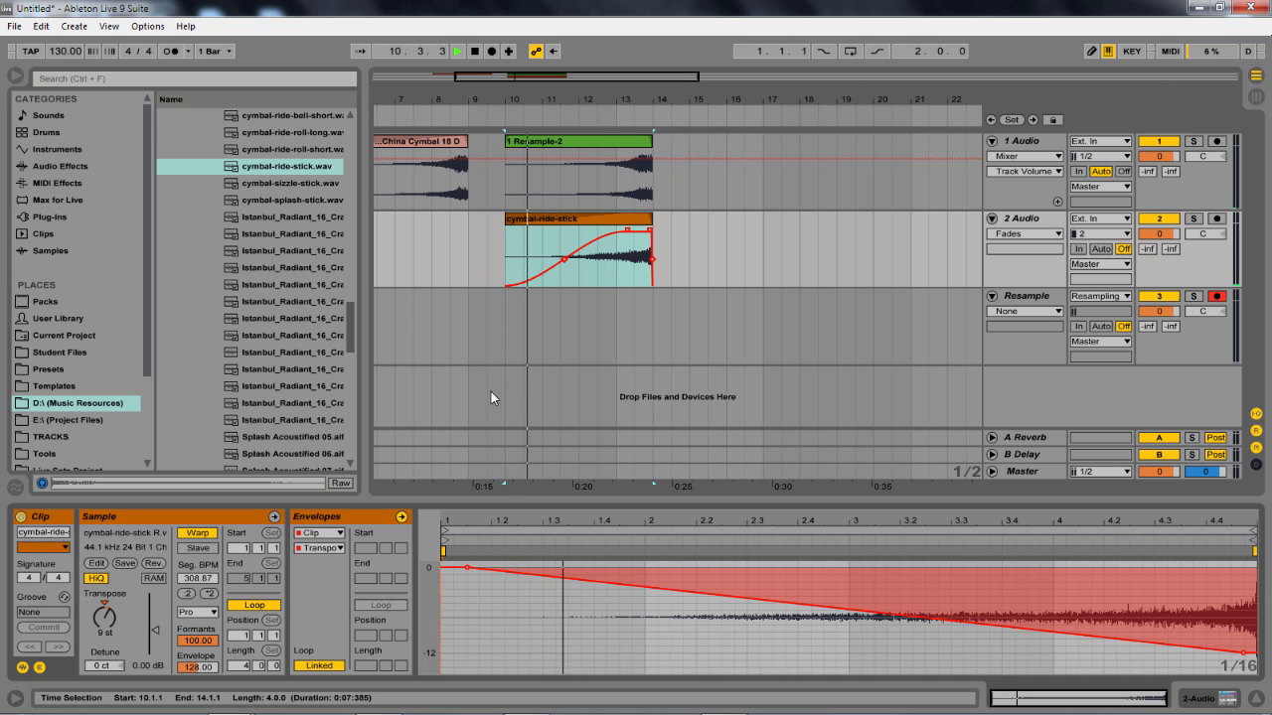
{"action": "left_click_drag", "start_coordinate": [203, 646], "coordinate": [203, 698]}
{"action": "key", "text": "Delete"}
{"action": "key", "text": "space"}
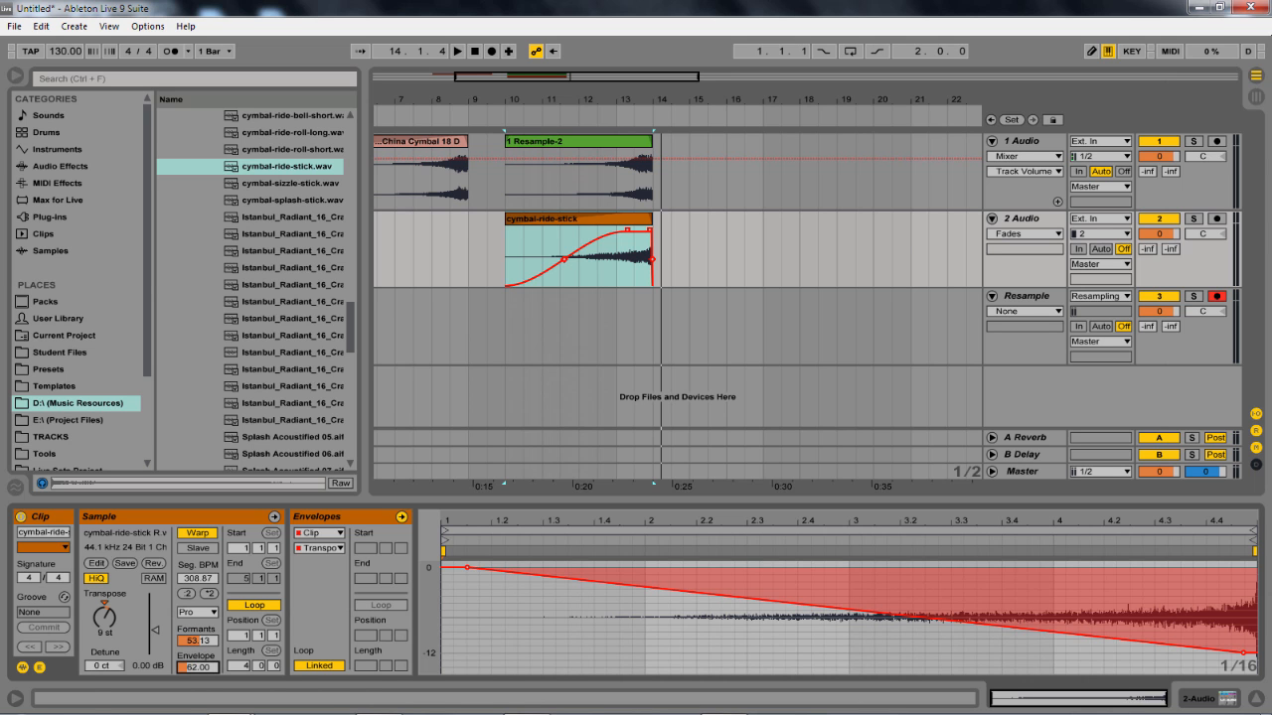
Record both layers from bar 10 onto the Resample track while sweeping the ride clip's Formants down to 0.00
{"action": "left_click", "coordinate": [493, 52]}
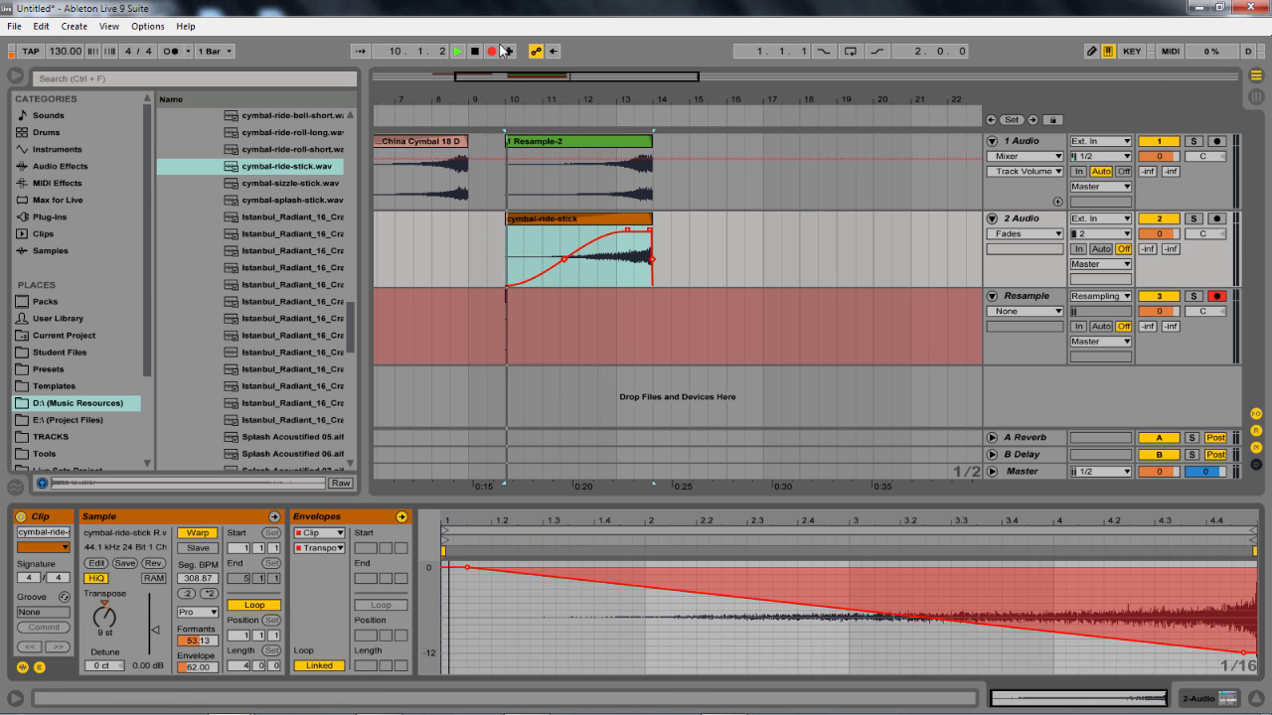
{"action": "left_click_drag", "start_coordinate": [205, 642], "coordinate": [205, 696]}
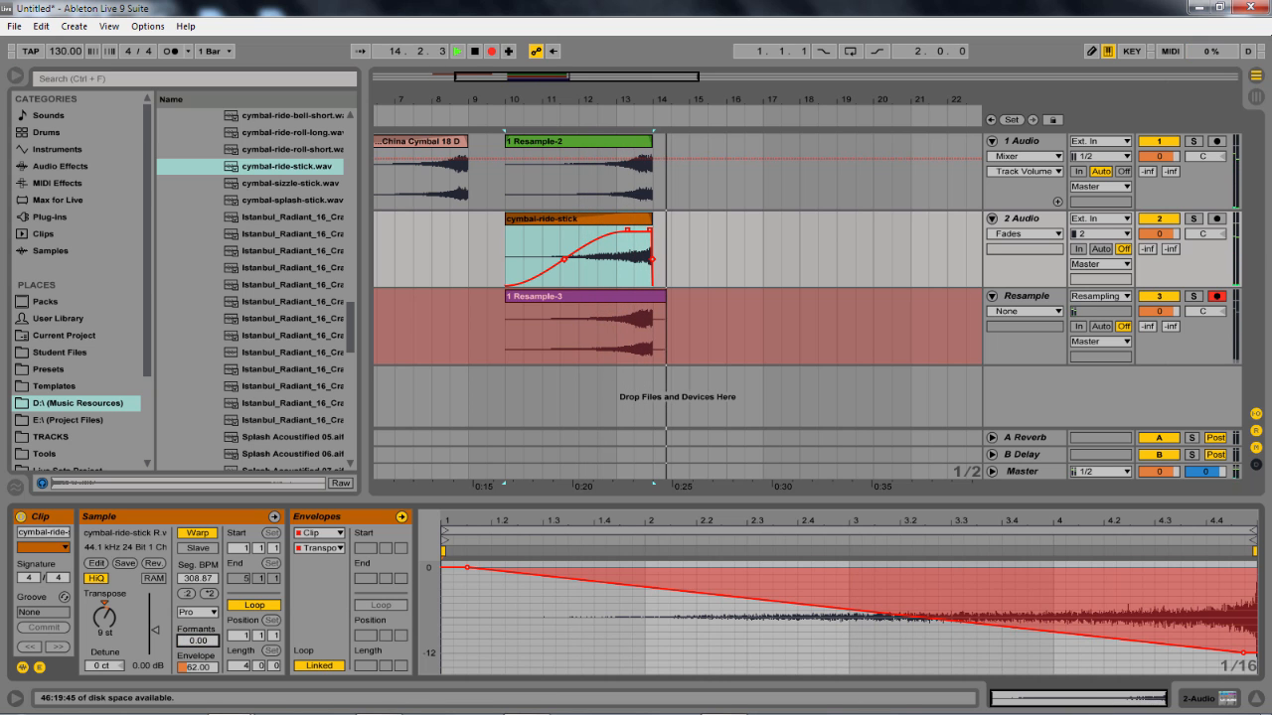
{"action": "key", "text": "space"}
Trim the new resample recording to about four bars and move it onto the 1 Audio track at bar 17
{"action": "left_click", "coordinate": [673, 299]}
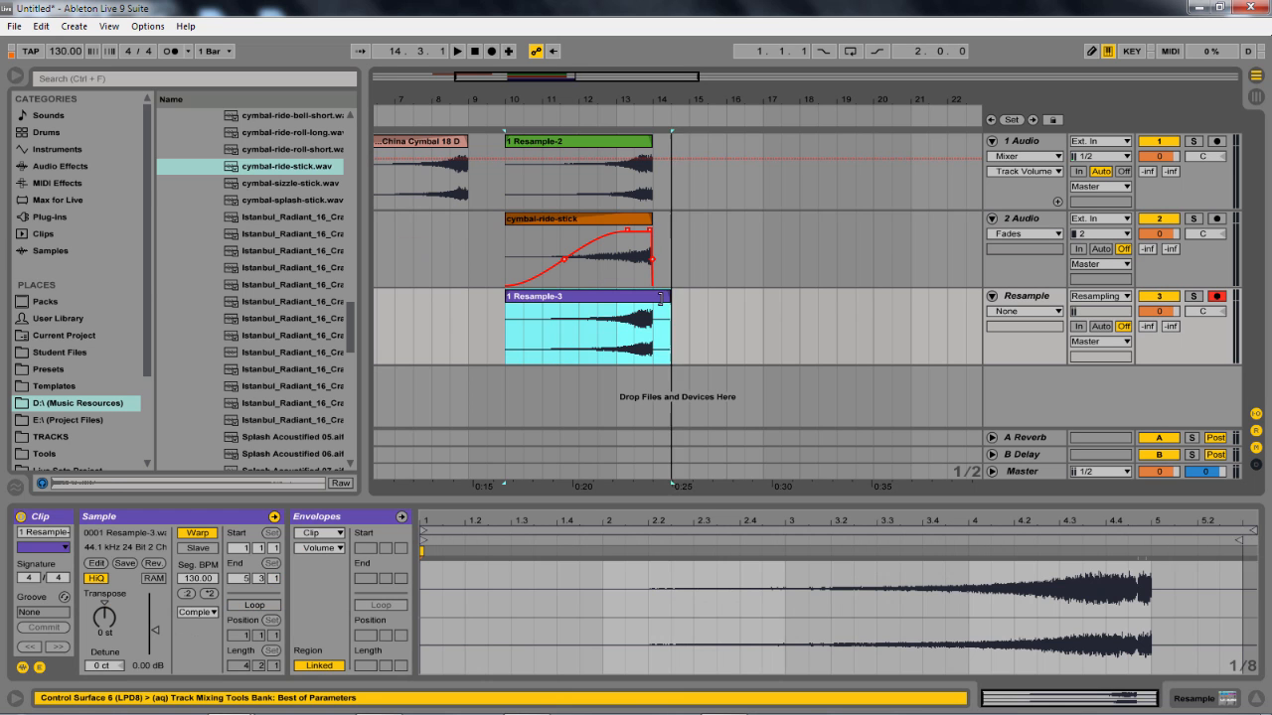
{"action": "left_click", "coordinate": [696, 320]}
{"action": "left_click", "coordinate": [621, 303]}
{"action": "left_click_drag", "start_coordinate": [855, 148], "coordinate": [822, 172]}
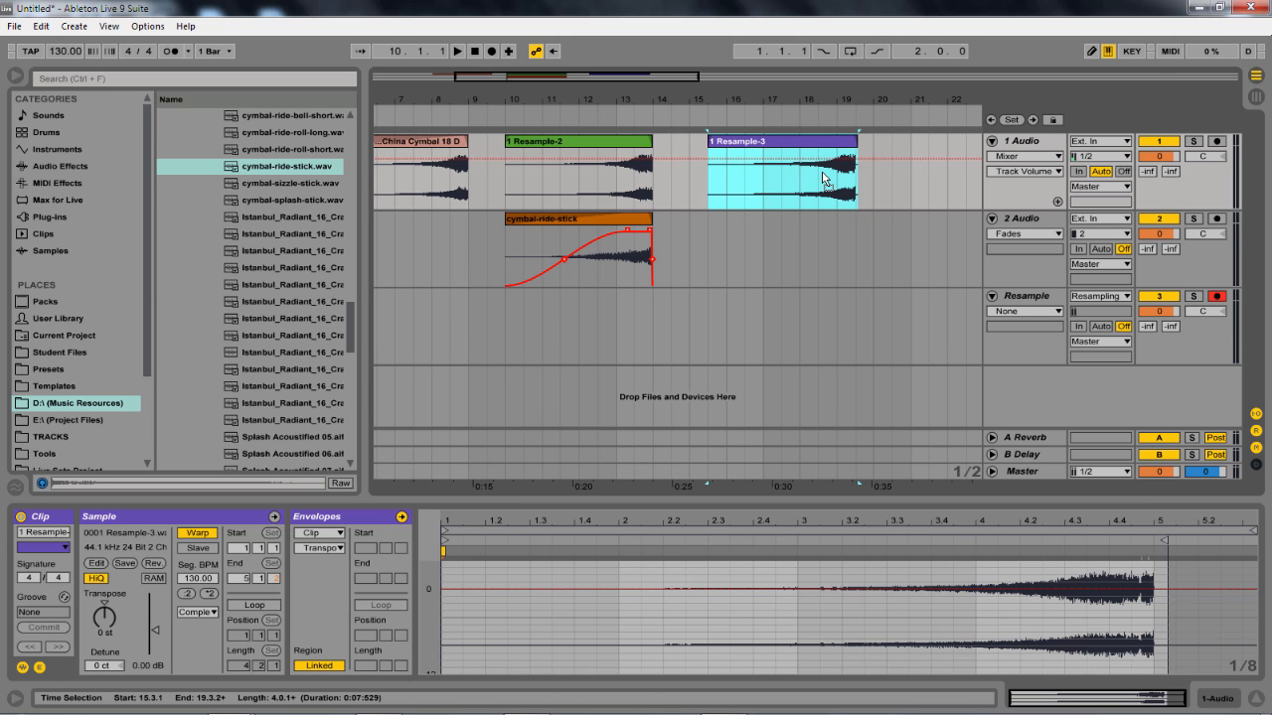
{"action": "left_click_drag", "start_coordinate": [822, 179], "coordinate": [758, 103]}
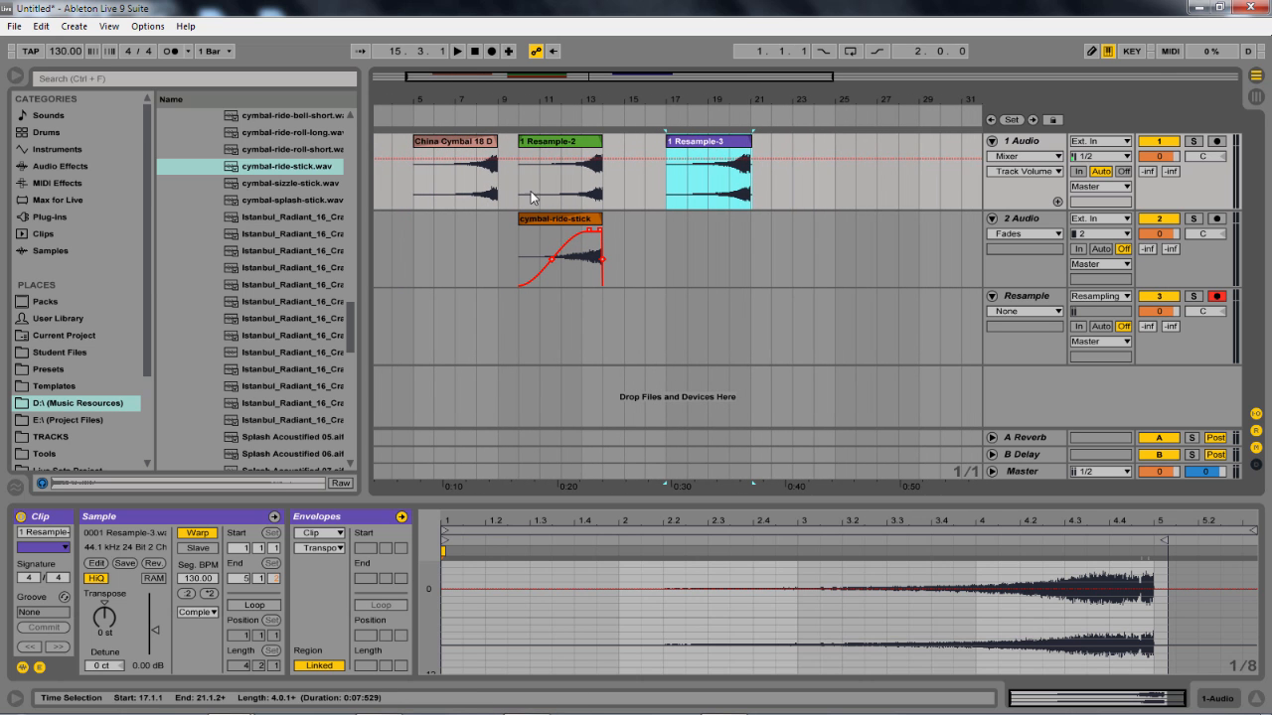
Move the China Cymbal 18 D clip onto the 2 Audio track at bar 17, beneath the latest resampled clip
{"action": "left_click_drag", "start_coordinate": [477, 103], "coordinate": [465, 115]}
{"action": "left_click_drag", "start_coordinate": [467, 164], "coordinate": [656, 248]}
{"action": "left_click_drag", "start_coordinate": [689, 101], "coordinate": [690, 107]}
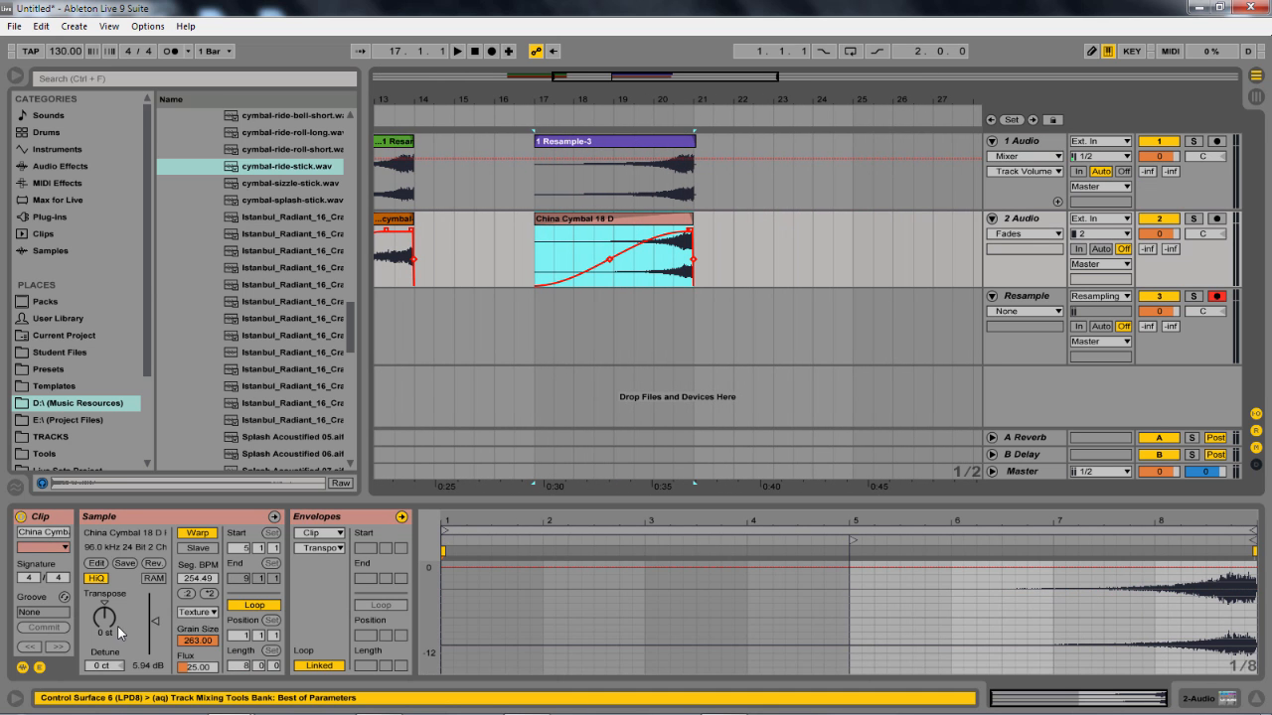
Draw a Transposition Modulation ramp on the China Cymbal clip from 0 at bar 5 to +12 at its end, and audition it
{"action": "left_click", "coordinate": [870, 554]}
{"action": "left_click", "coordinate": [850, 568]}
{"action": "left_click_drag", "start_coordinate": [1254, 569], "coordinate": [1252, 575]}
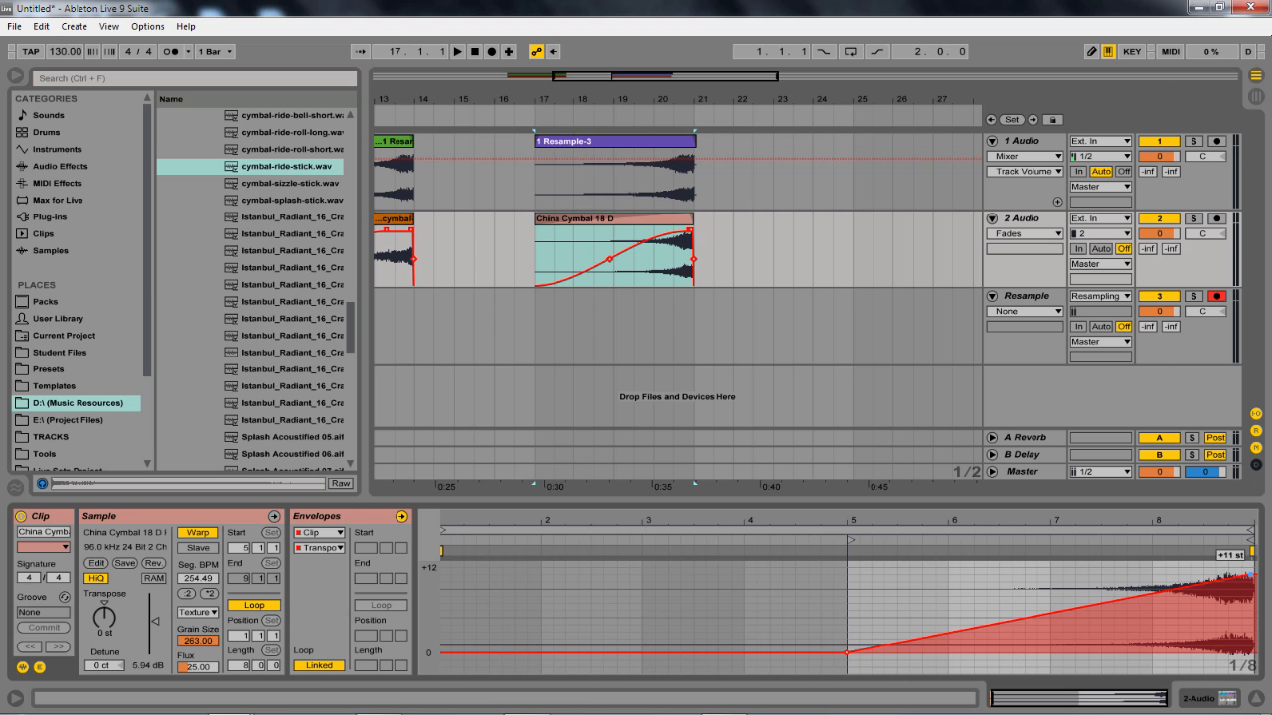
{"action": "key", "text": "space"}
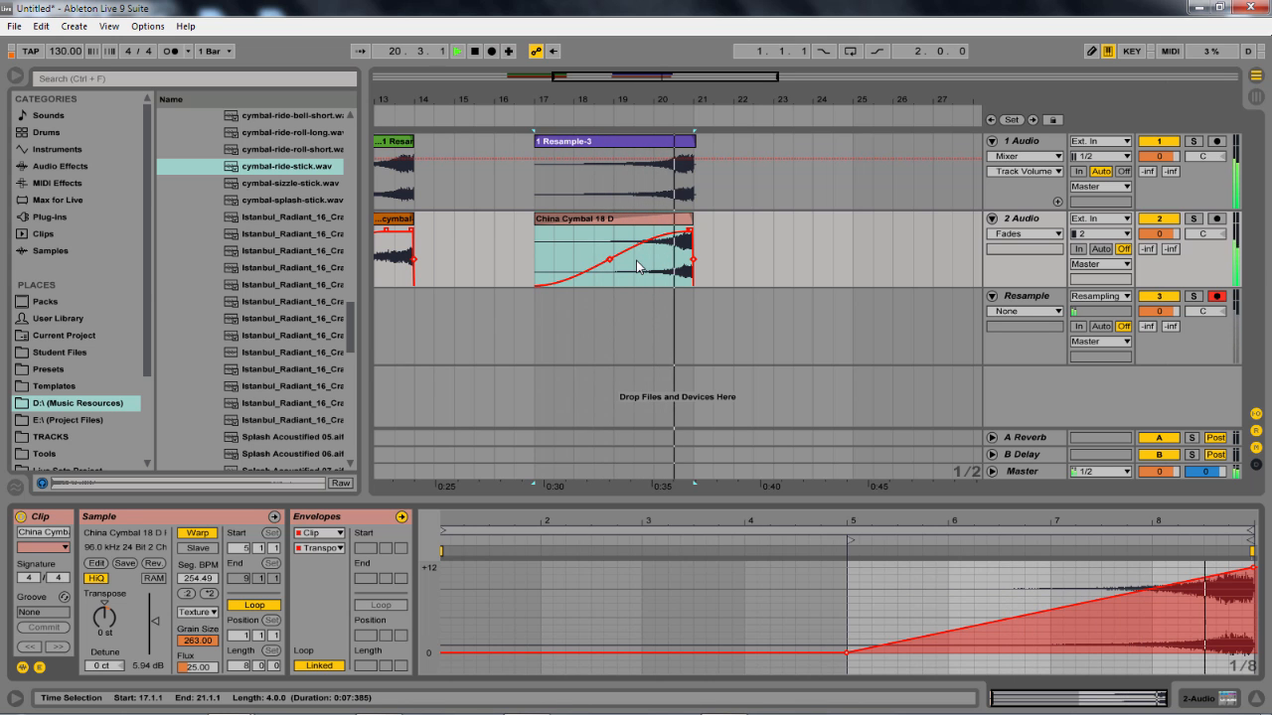
{"action": "key", "text": "space"}
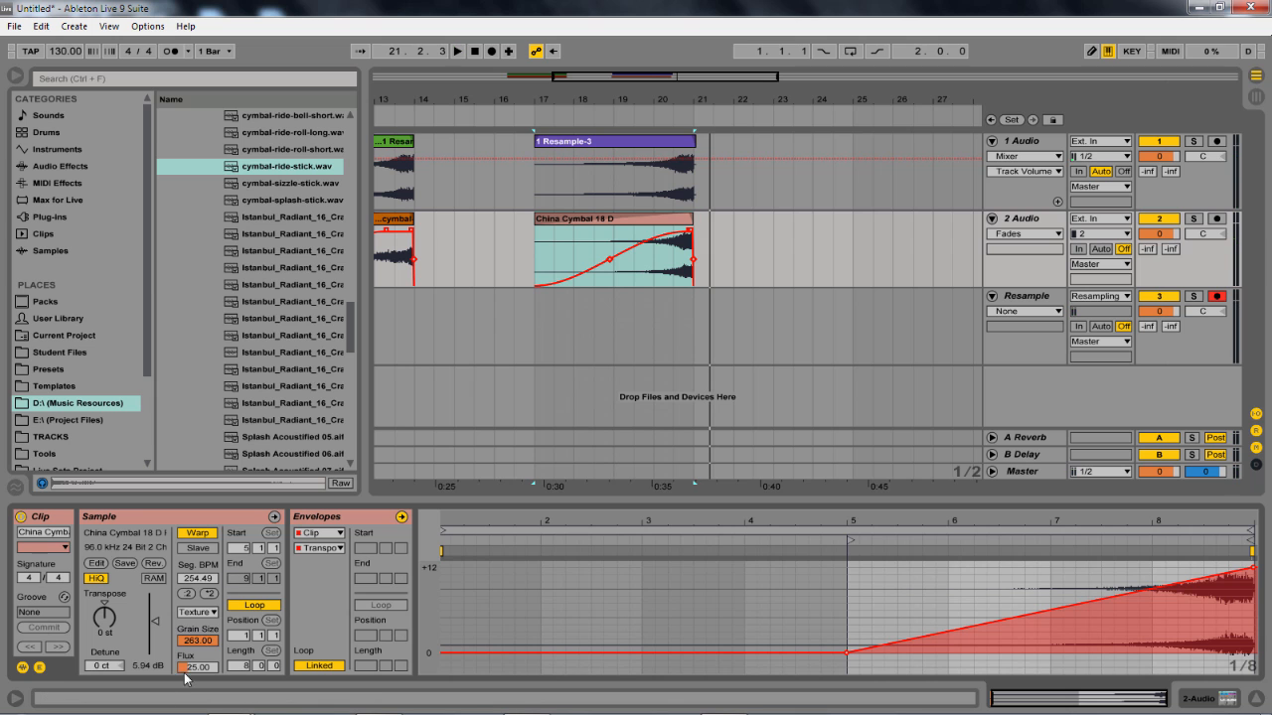
Keep the China Cymbal clip in Texture warp mode, set Grain Size to 140.66 and double its segment tempo to 508.98 BPM
{"action": "left_click", "coordinate": [199, 612]}
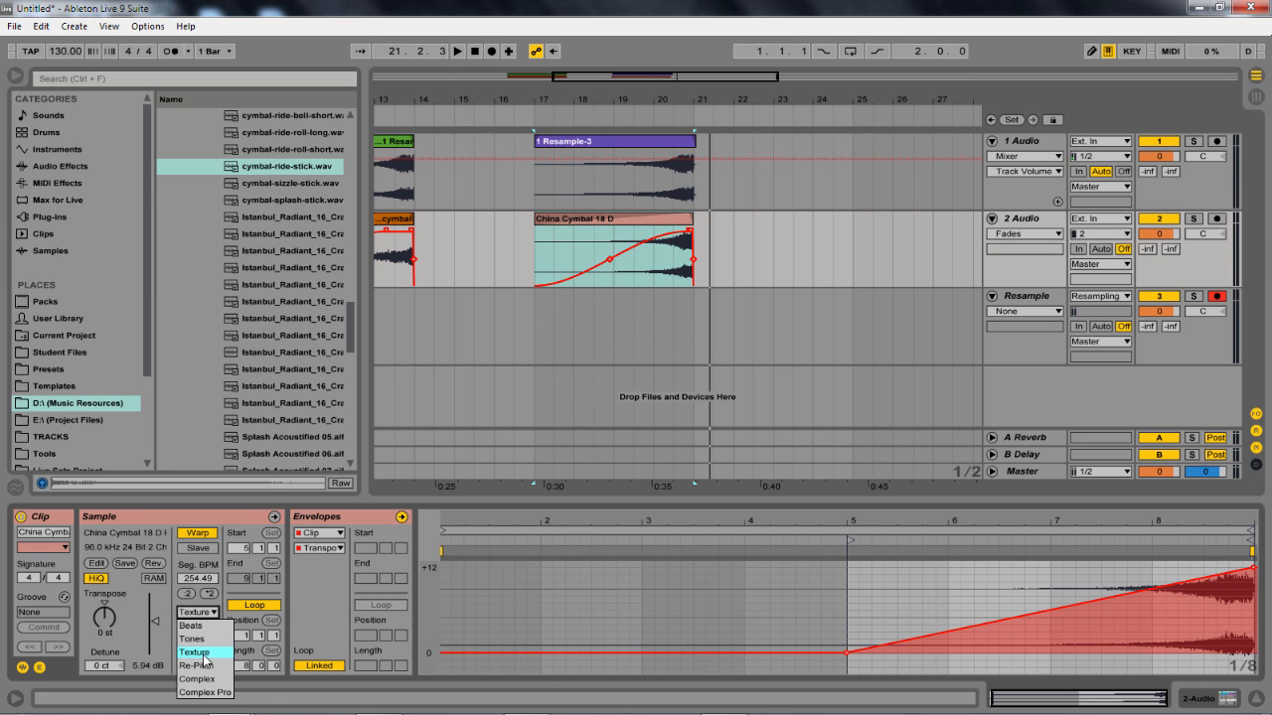
{"action": "left_click", "coordinate": [196, 653]}
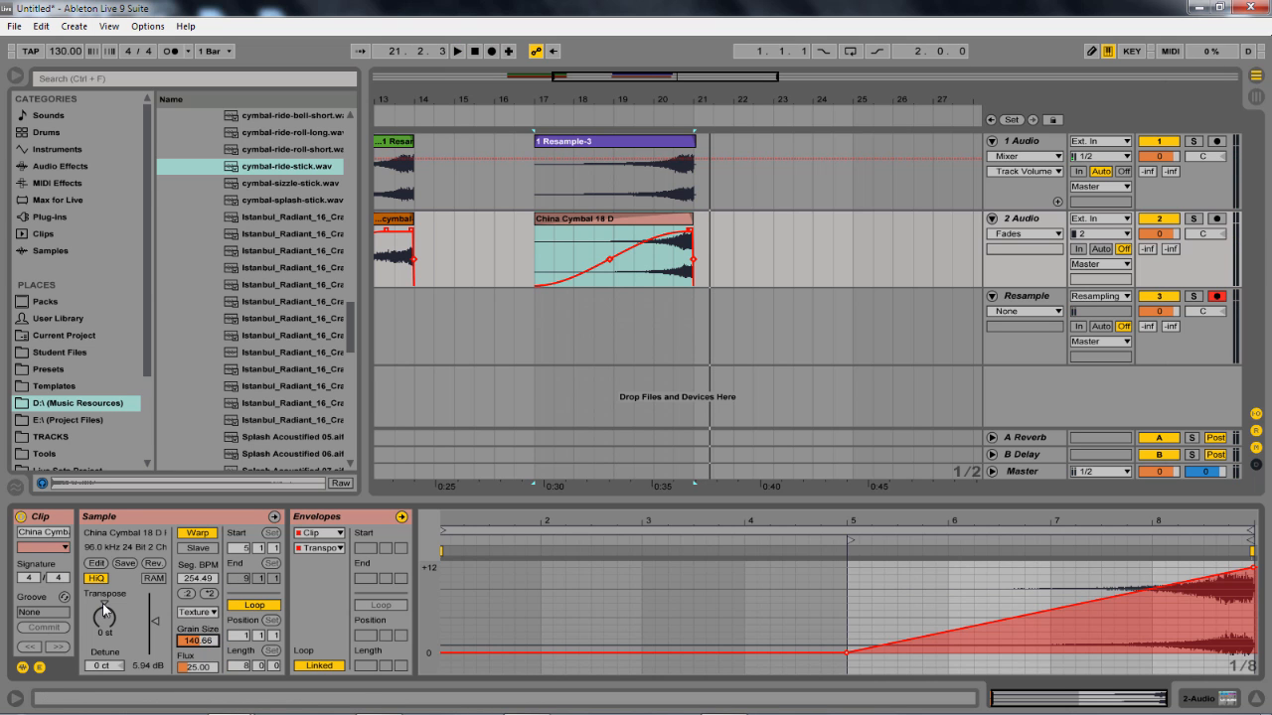
{"action": "left_click", "coordinate": [207, 595]}
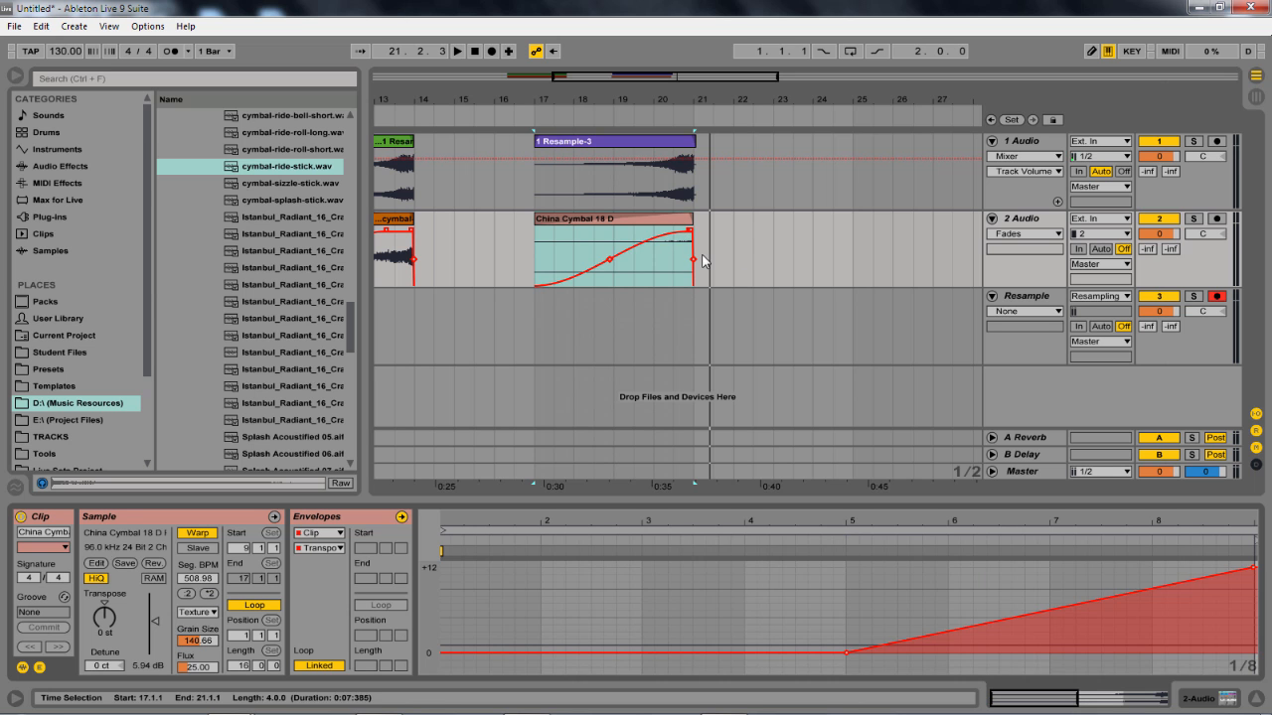
Keep only the last four bars of the stretched China Cymbal clip and place them at bar 17
{"action": "left_click_drag", "start_coordinate": [695, 228], "coordinate": [854, 230]}
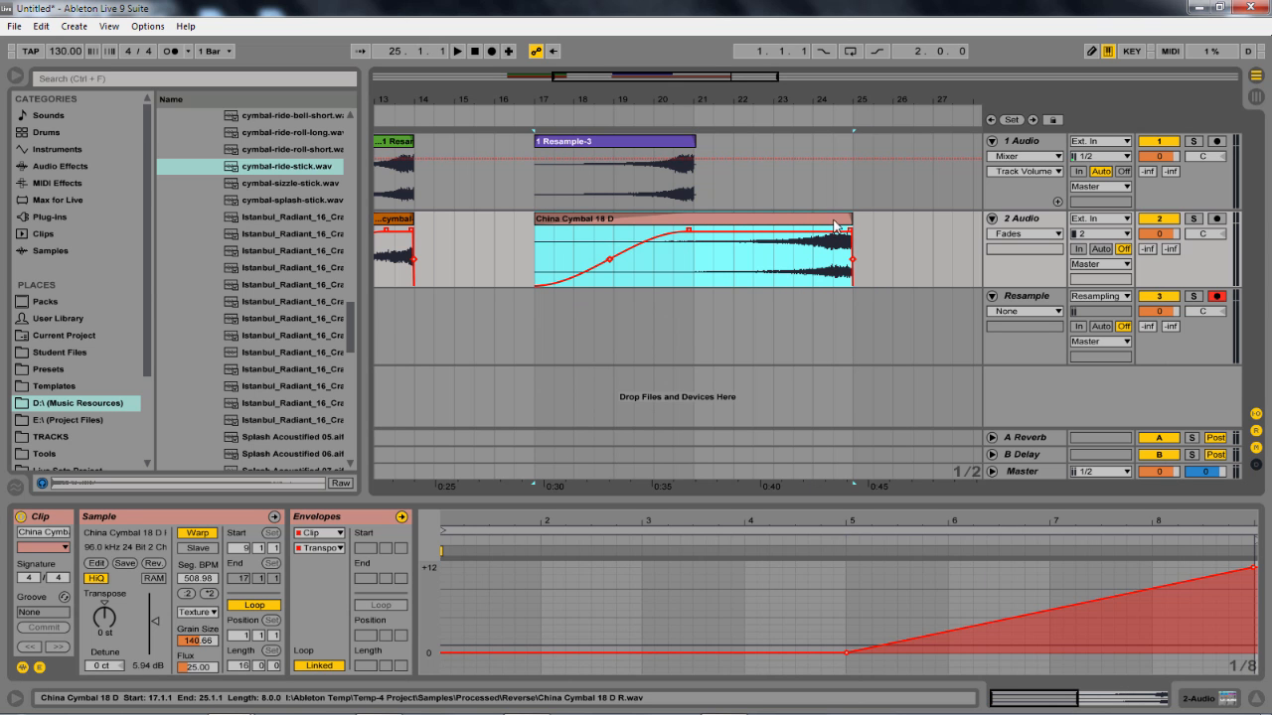
{"action": "left_click_drag", "start_coordinate": [537, 219], "coordinate": [695, 219]}
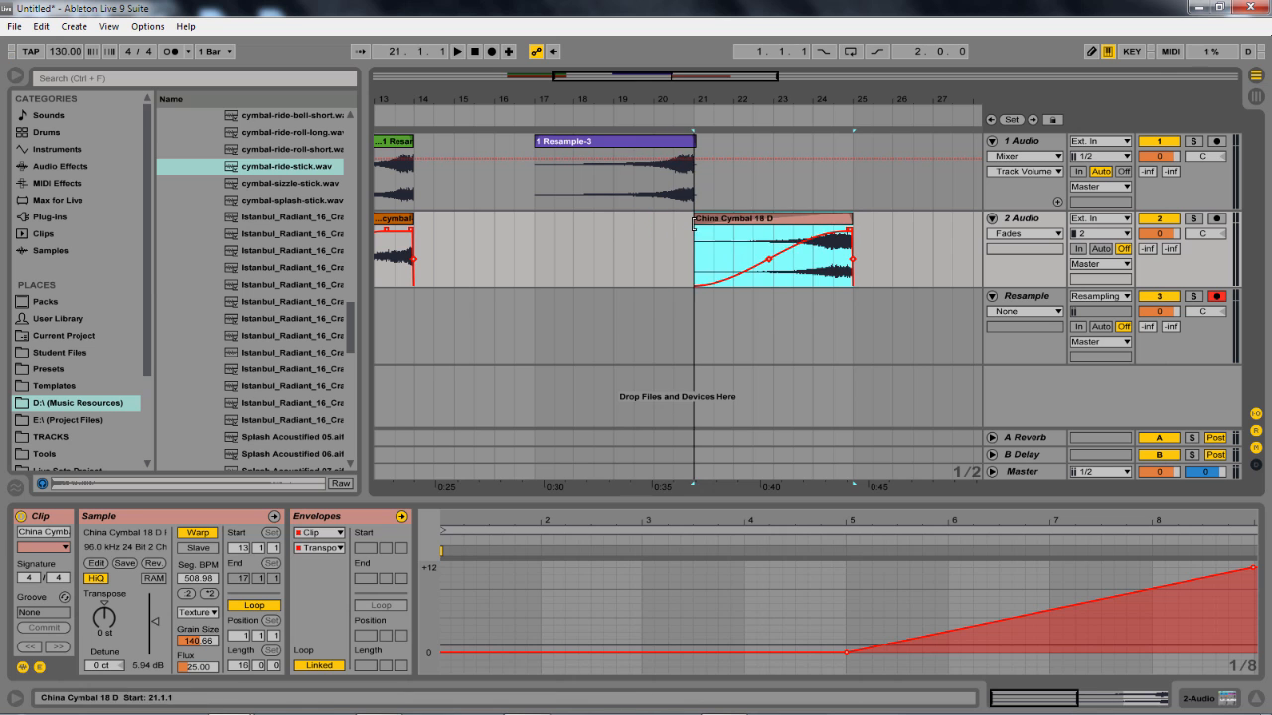
{"action": "left_click_drag", "start_coordinate": [795, 231], "coordinate": [638, 230]}
Audition the stretched China Cymbal layer, set its Grain Size to 263.00, and replay both layers from bar 17
{"action": "left_click", "coordinate": [632, 276]}
{"action": "key", "text": "space"}
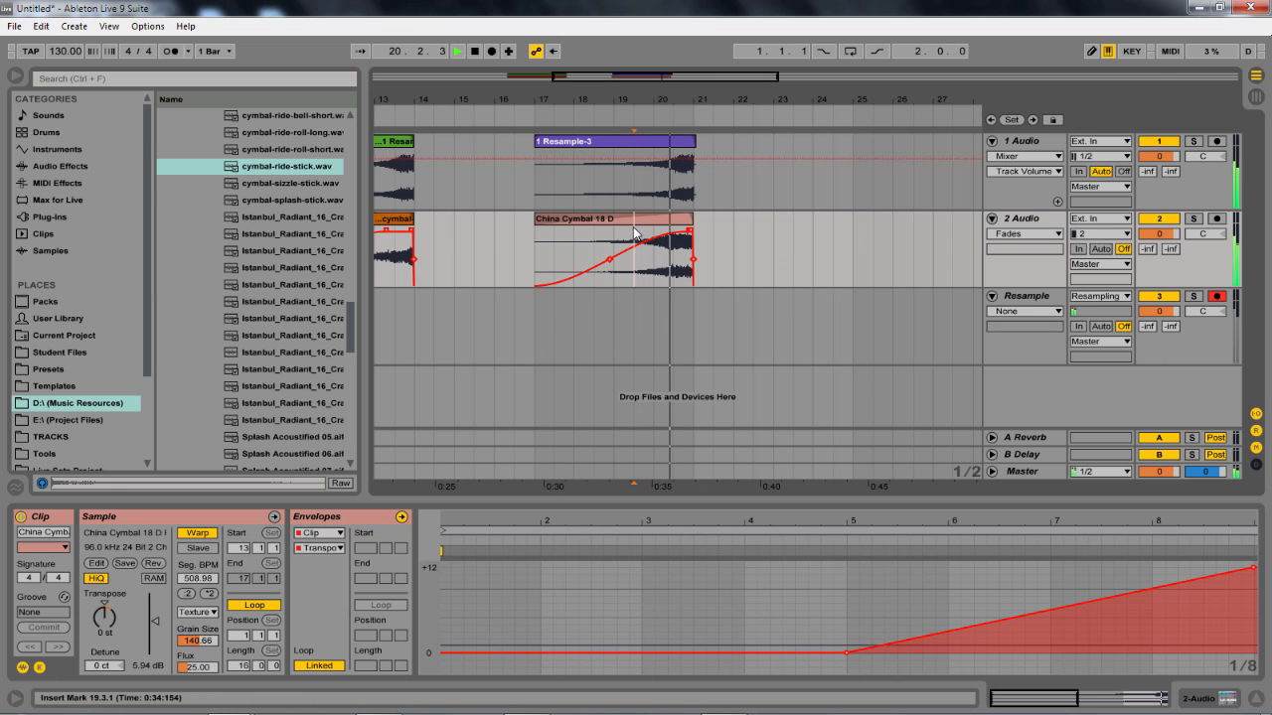
{"action": "left_click", "coordinate": [632, 225]}
{"action": "key", "text": "space"}
{"action": "left_click_drag", "start_coordinate": [208, 643], "coordinate": [208, 596]}
{"action": "key", "text": "space"}
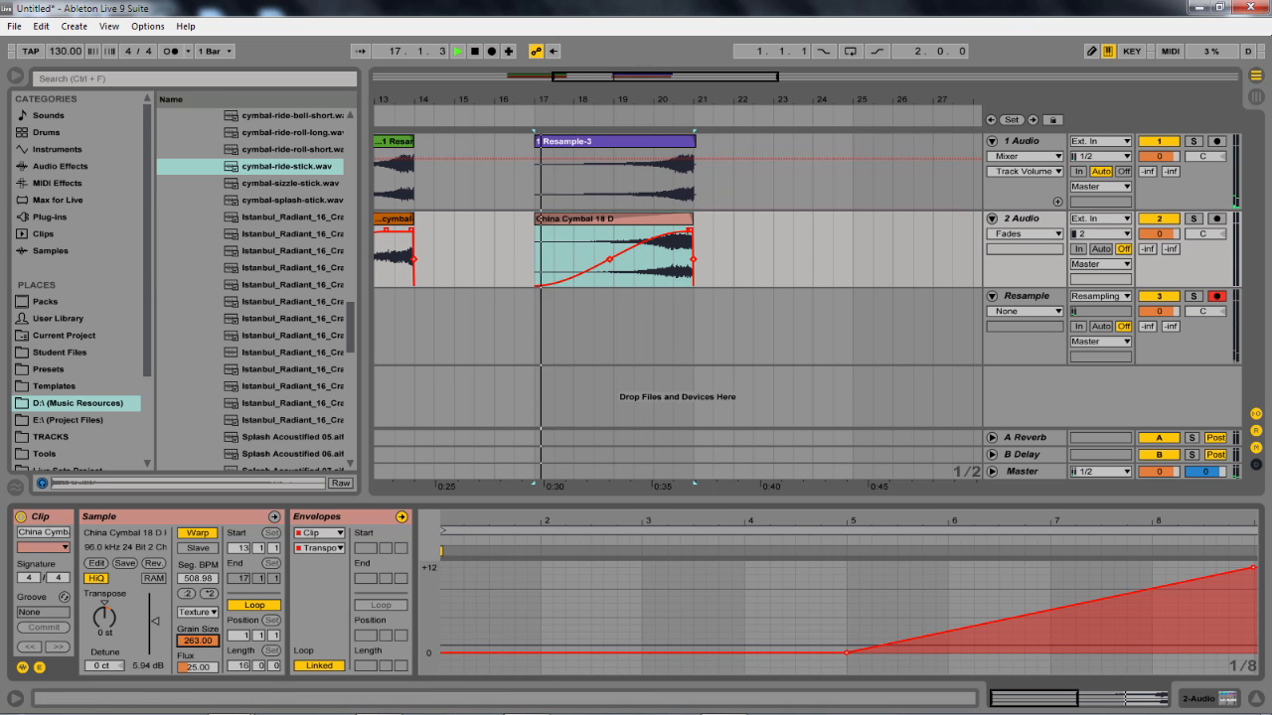
Lower the China Cymbal clip's Grain Size to 97.84 and set the second audio track's volume to -7.9
{"action": "left_click_drag", "start_coordinate": [215, 643], "coordinate": [215, 686]}
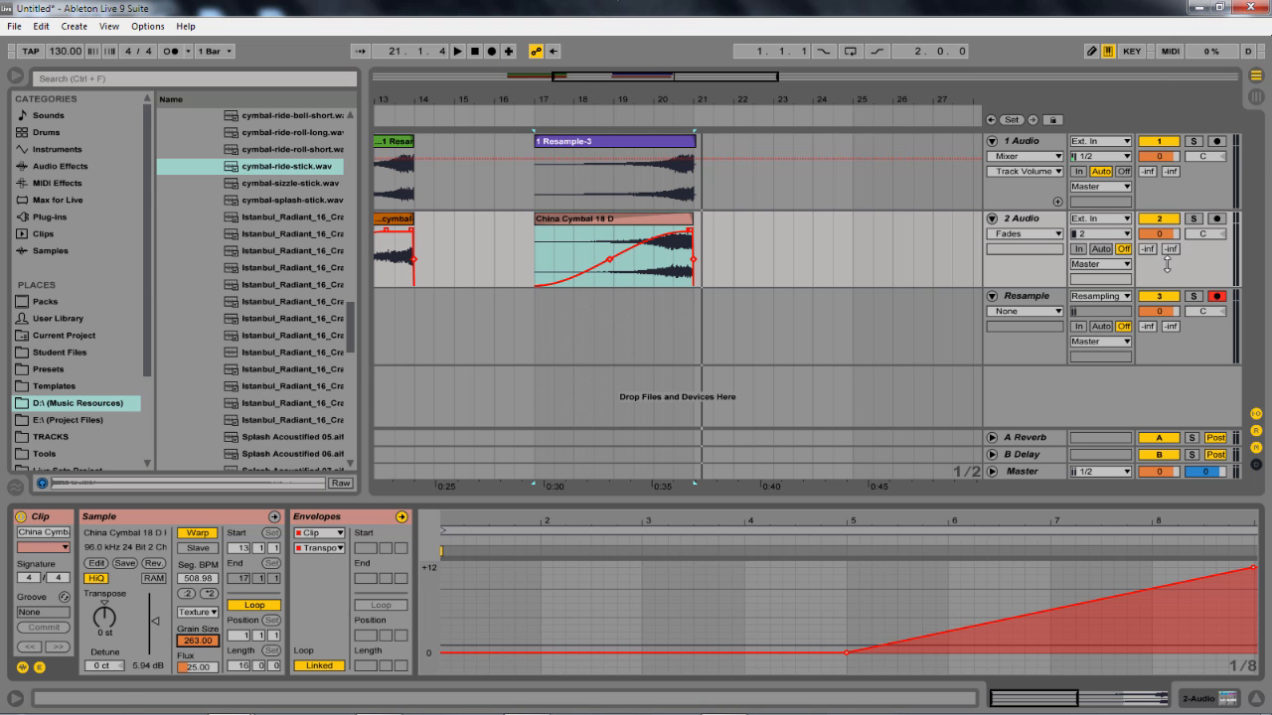
{"action": "left_click_drag", "start_coordinate": [1161, 236], "coordinate": [1161, 260]}
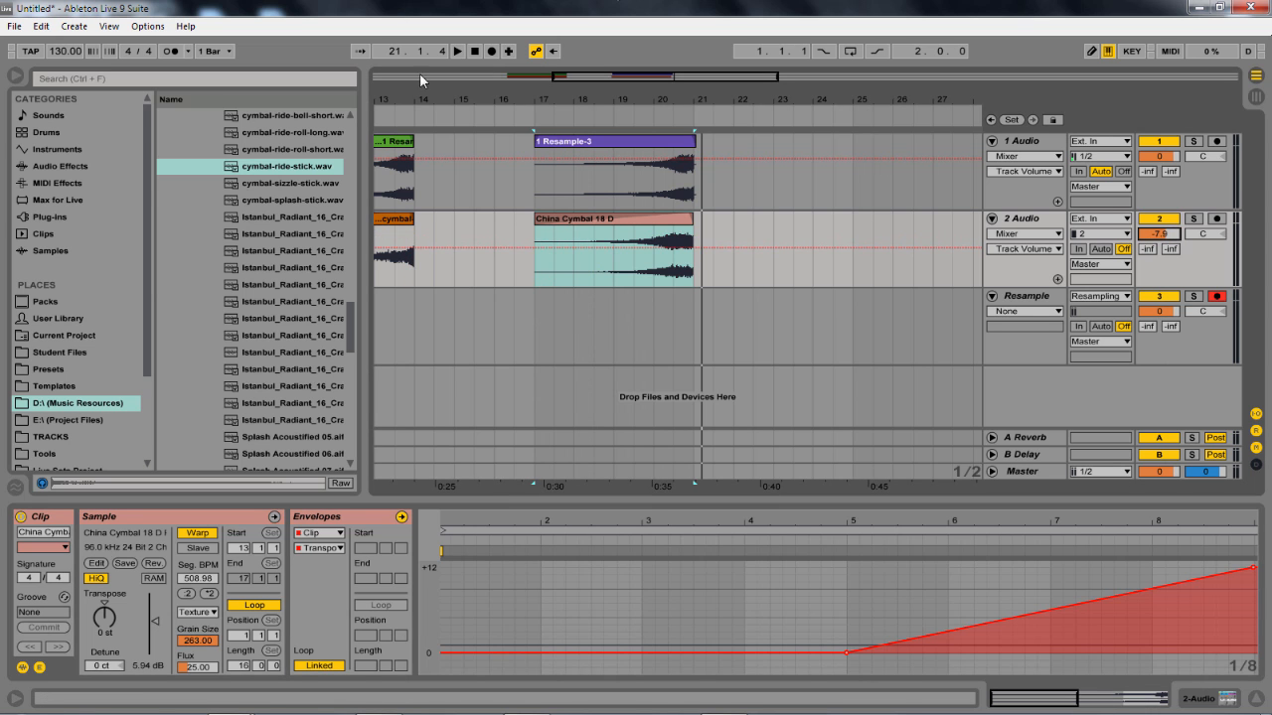
Resample both cymbal layers from bar 17 and place the recorded clip on the first audio track at bar 25
{"action": "left_click", "coordinate": [491, 50]}
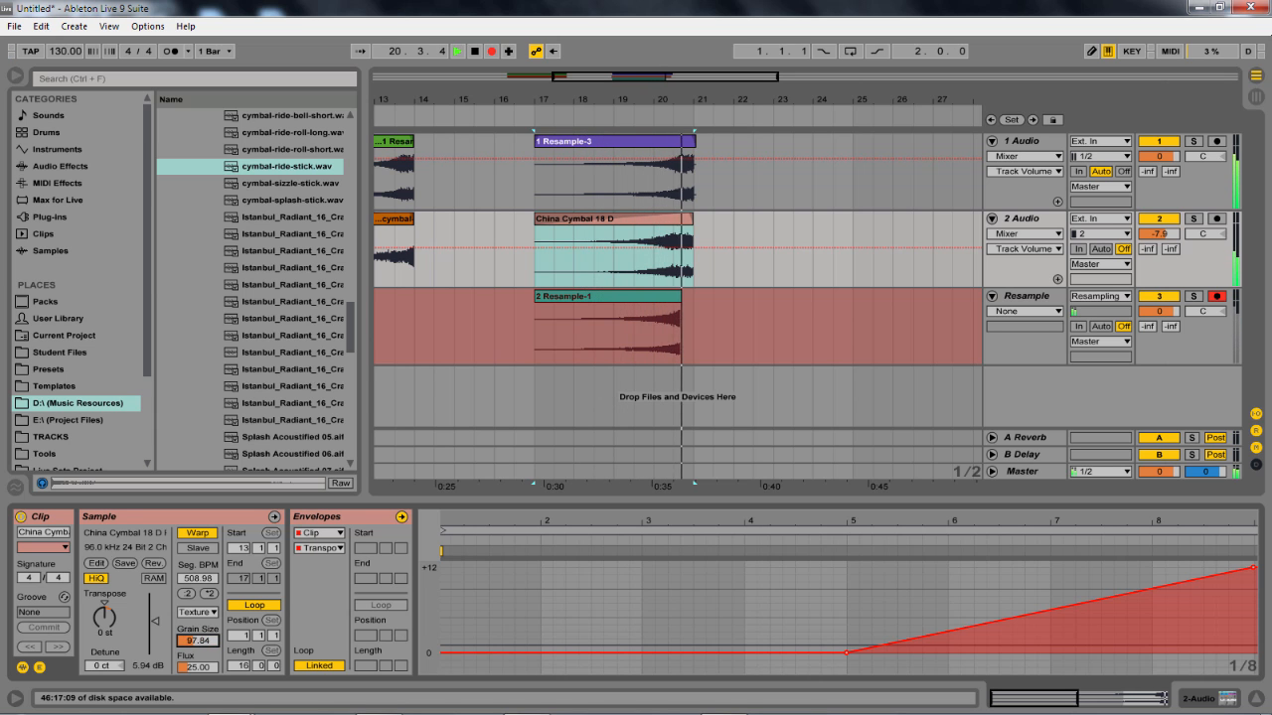
{"action": "key", "text": "space"}
{"action": "left_click_drag", "start_coordinate": [707, 297], "coordinate": [942, 158]}
{"action": "left_click_drag", "start_coordinate": [912, 102], "coordinate": [845, 139]}
{"action": "mouse_move", "coordinate": [764, 103]}
{"action": "left_mouse_down"}
{"action": "mouse_move", "coordinate": [759, 74]}
{"action": "mouse_move", "coordinate": [782, 95]}
{"action": "left_mouse_up"}
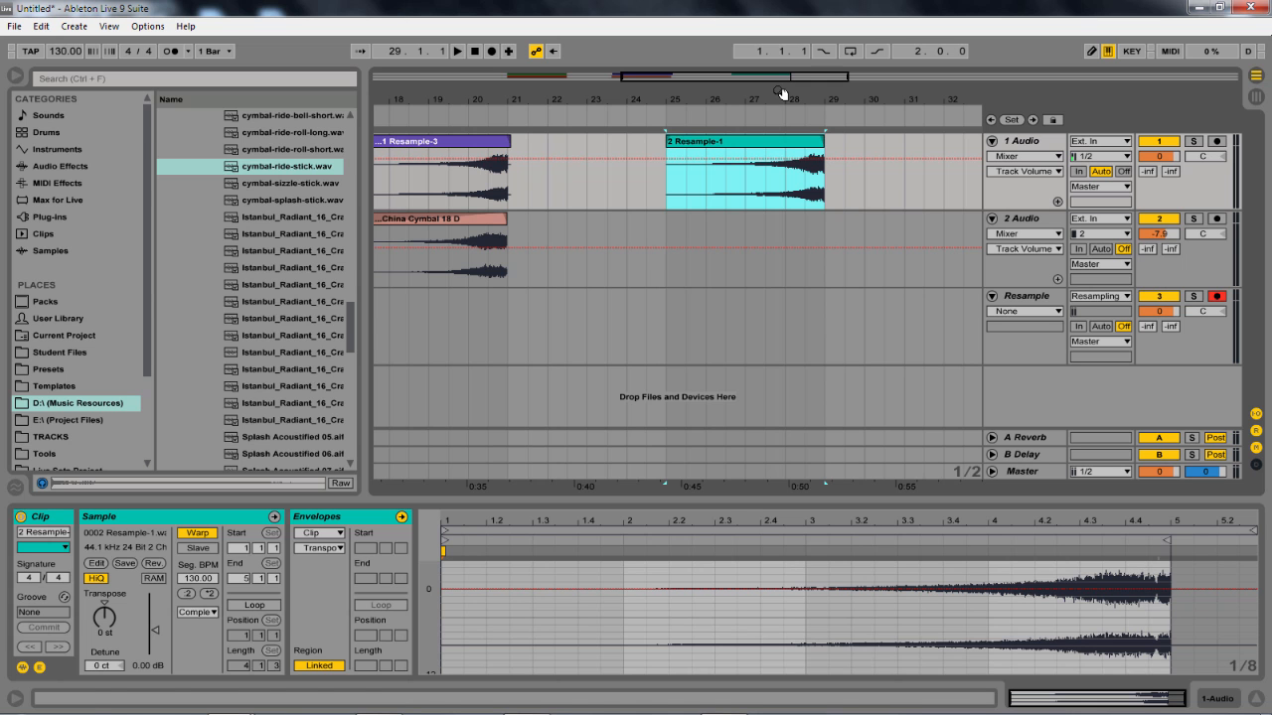
Collapse the sample library folder, find Auto Pan among the audio effects and add it to the first audio track
{"action": "left_click_drag", "start_coordinate": [351, 318], "coordinate": [351, 132]}
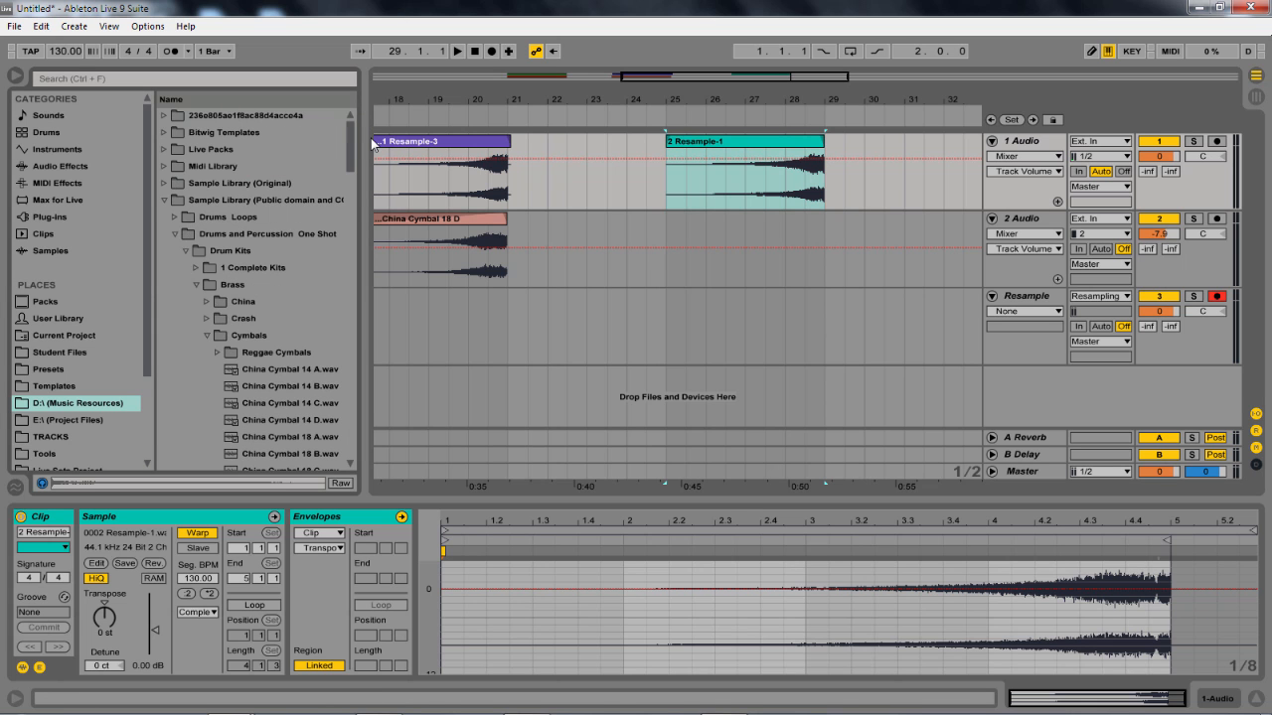
{"action": "left_click", "coordinate": [179, 198]}
{"action": "left_click", "coordinate": [165, 203]}
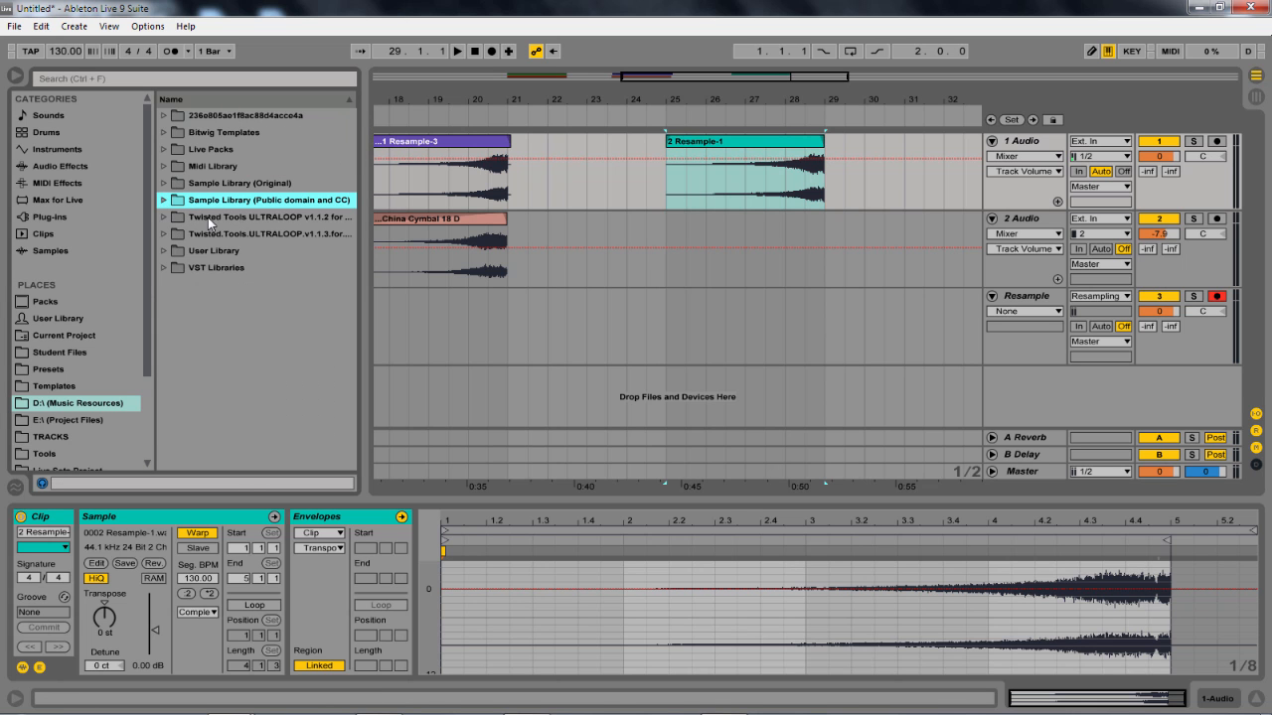
{"action": "left_click", "coordinate": [100, 151]}
{"action": "left_click", "coordinate": [100, 165]}
{"action": "left_click", "coordinate": [196, 166]}
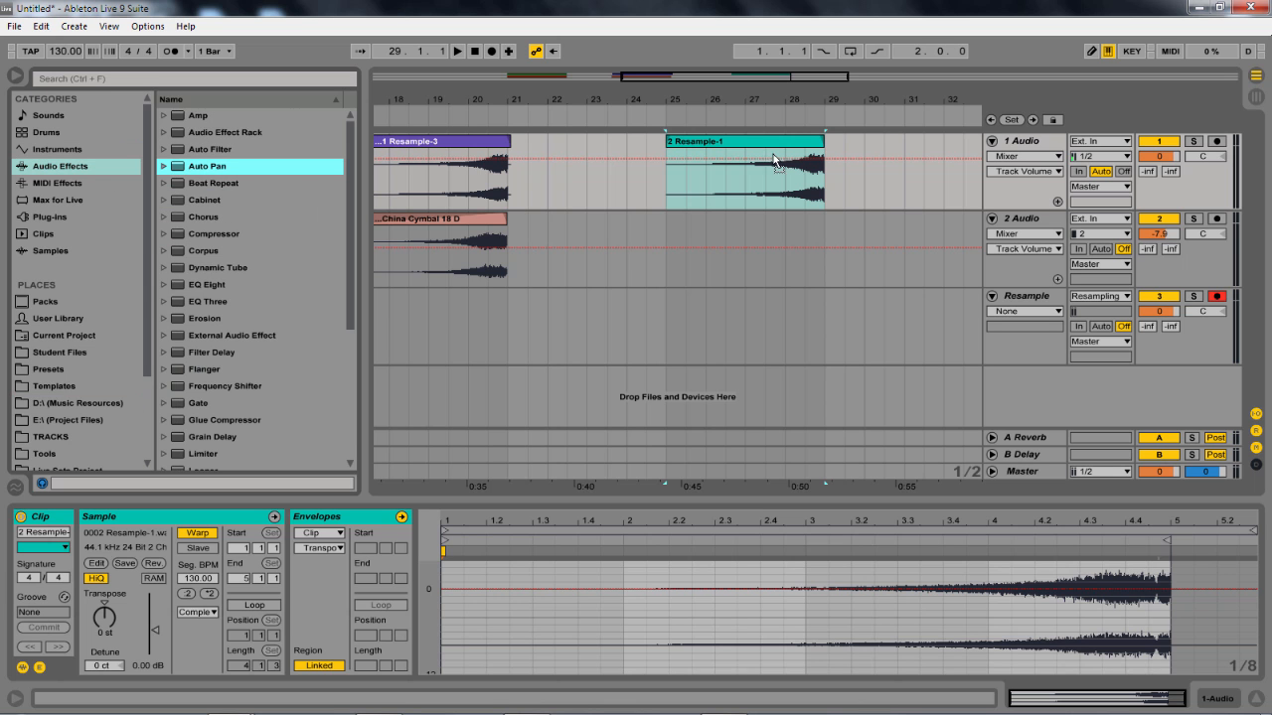
{"action": "left_click_drag", "start_coordinate": [751, 175], "coordinate": [750, 176]}
Draw curved Auto Pan ramps over the 2 Resample-1 clip: Amount from 0 to 71.2% and Phase from 0° to about 355°
{"action": "left_click", "coordinate": [44, 608]}
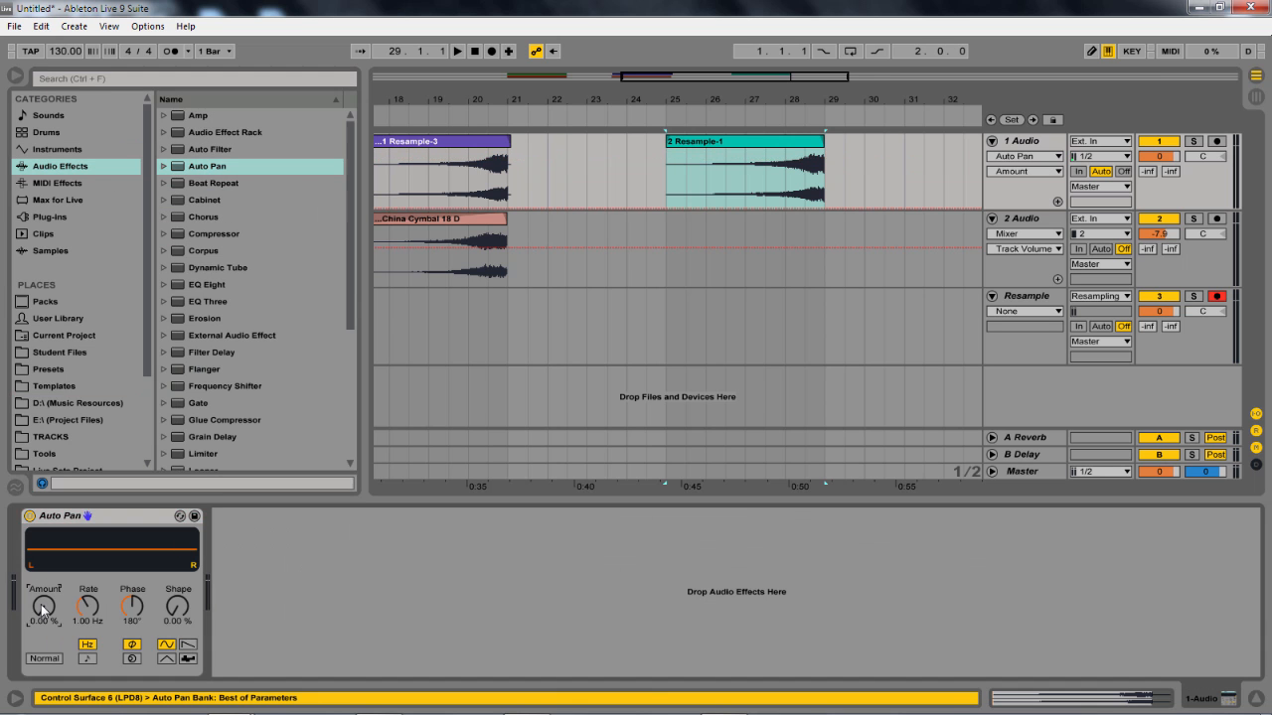
{"action": "left_click_drag", "start_coordinate": [664, 207], "coordinate": [782, 204]}
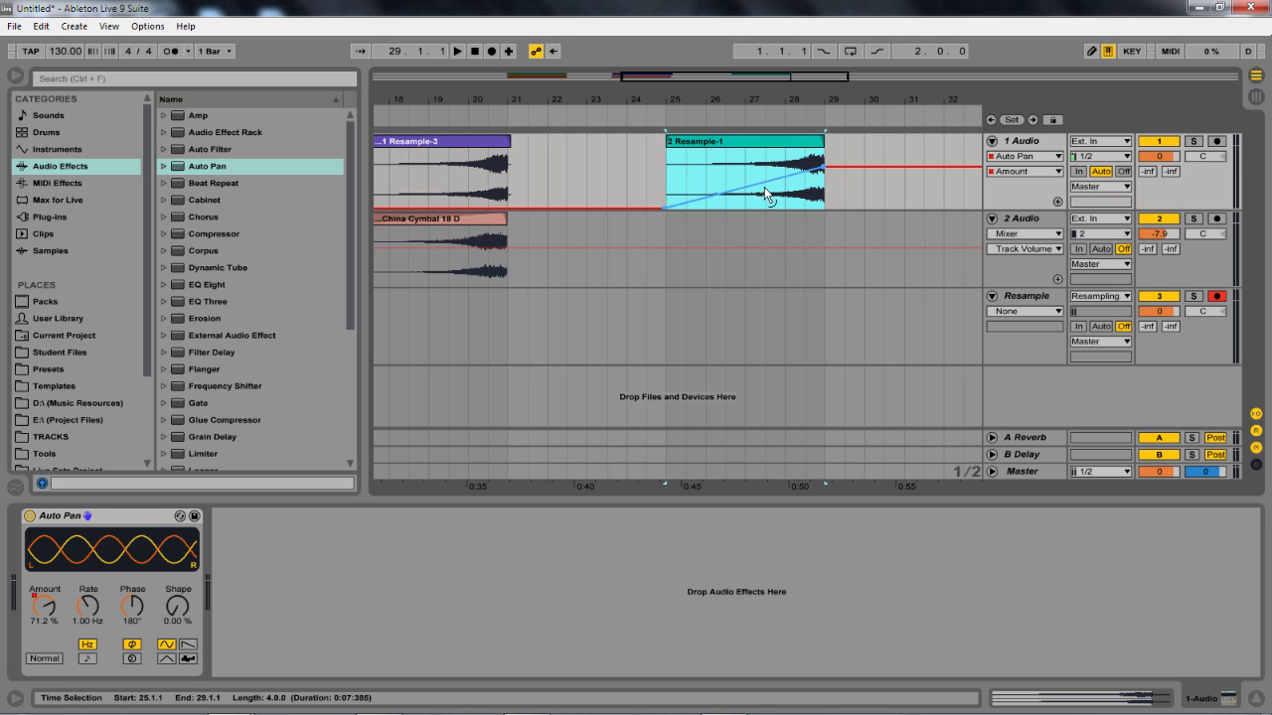
{"action": "left_click_drag", "start_coordinate": [765, 188], "coordinate": [764, 213]}
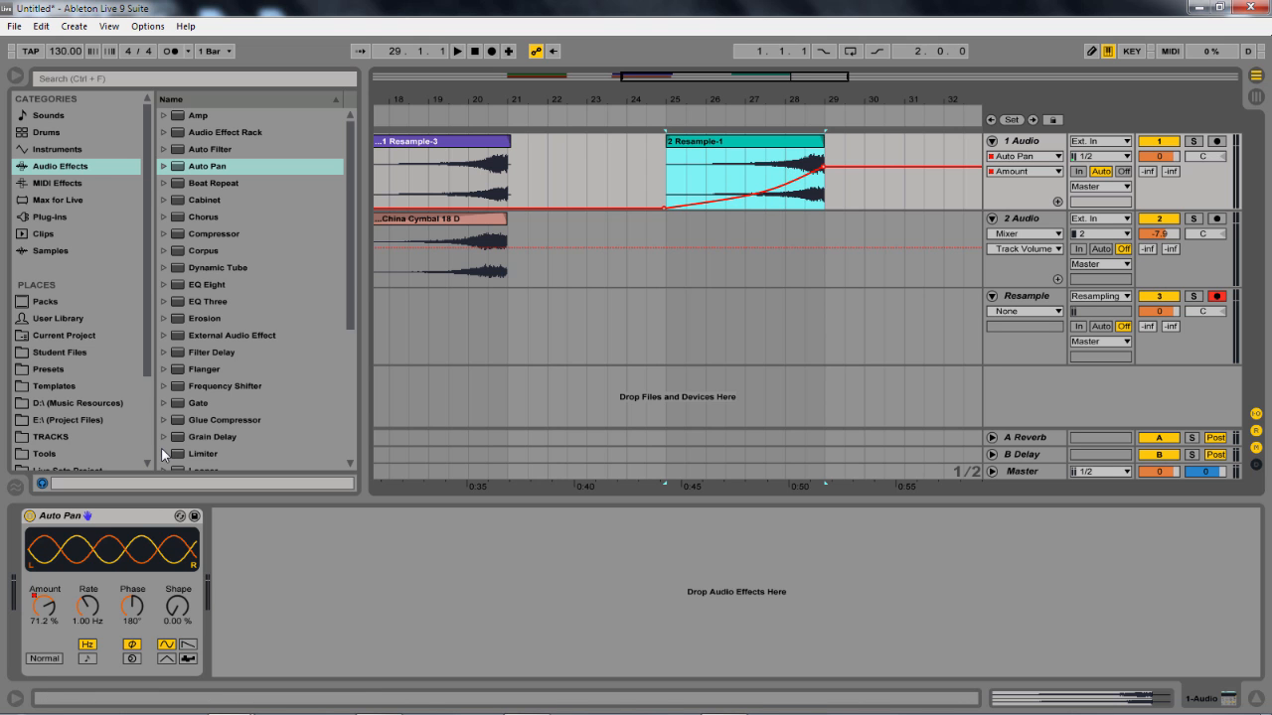
{"action": "left_click", "coordinate": [147, 604]}
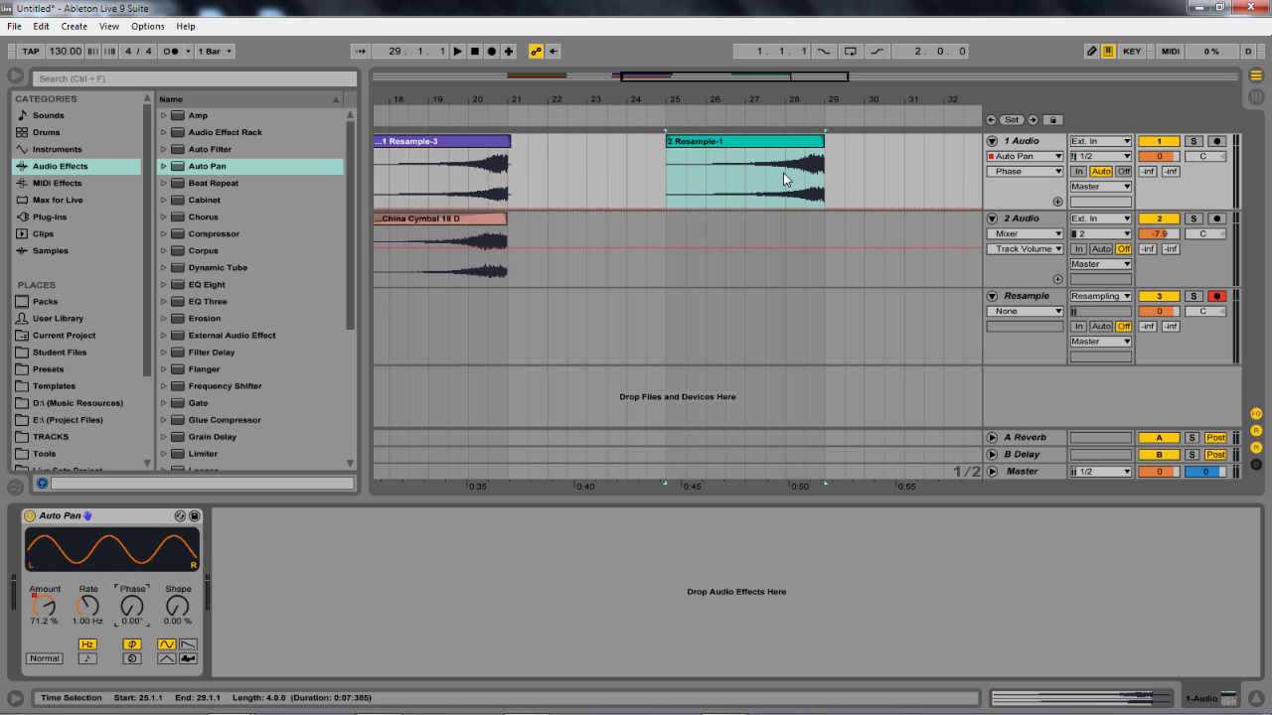
{"action": "left_click", "coordinate": [700, 208]}
{"action": "left_click_drag", "start_coordinate": [810, 207], "coordinate": [780, 197]}
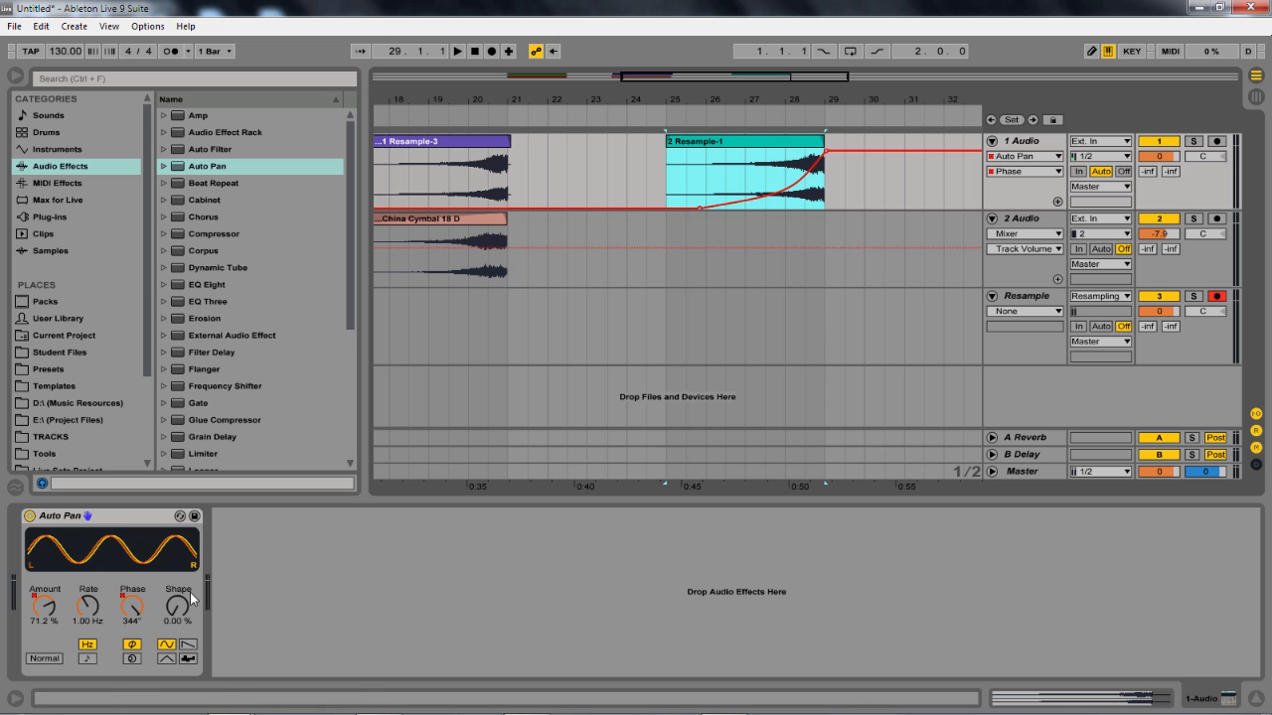
Automate Auto Pan's Shape over the 2 Resample-1 clip, rising within the clip and falling to 3.03% at its end
{"action": "mouse_move", "coordinate": [177, 616]}
{"action": "left_mouse_down"}
{"action": "mouse_move", "coordinate": [177, 584]}
{"action": "mouse_move", "coordinate": [177, 602]}
{"action": "left_mouse_up"}
{"action": "left_click", "coordinate": [719, 197]}
{"action": "left_click_drag", "start_coordinate": [772, 197], "coordinate": [824, 165]}
Automate Auto Pan's Rate from 1.00 Hz around bar 26 to a peak near bar 28.3, ending at 11.7 Hz, and audition it
{"action": "left_click", "coordinate": [83, 612]}
{"action": "left_click", "coordinate": [716, 184]}
{"action": "key", "text": "space"}
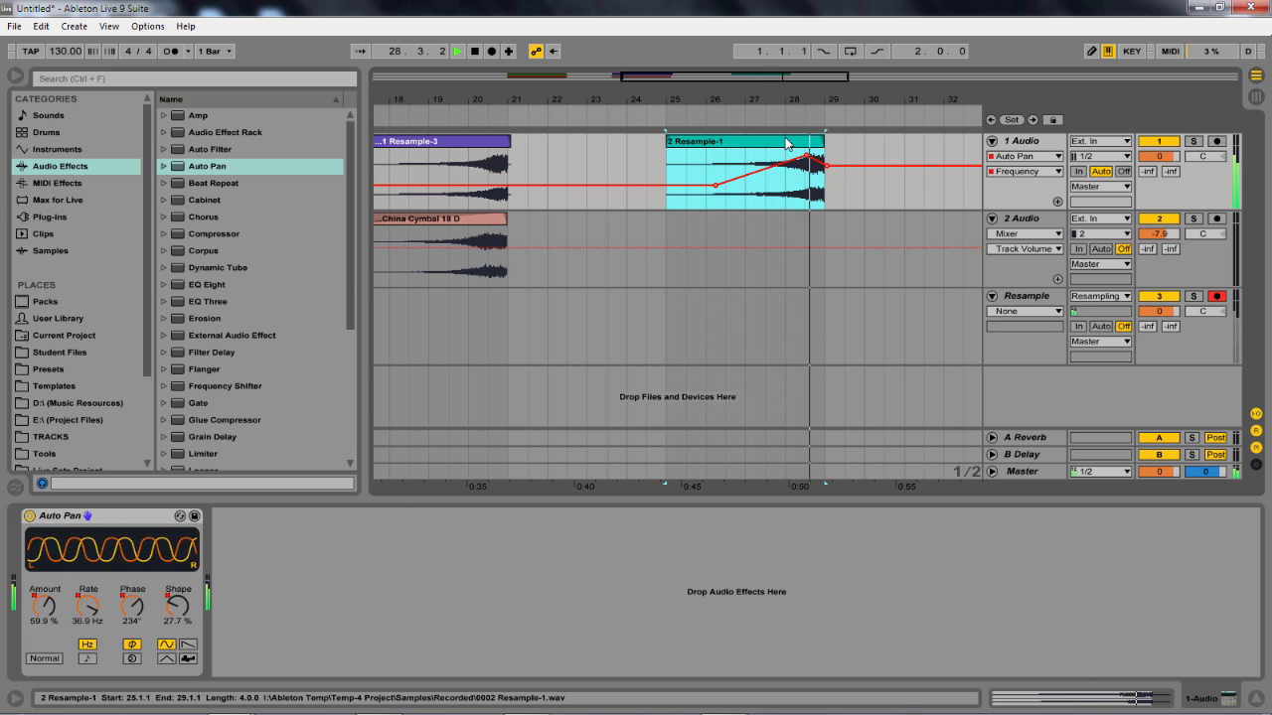
{"action": "key", "text": "space"}
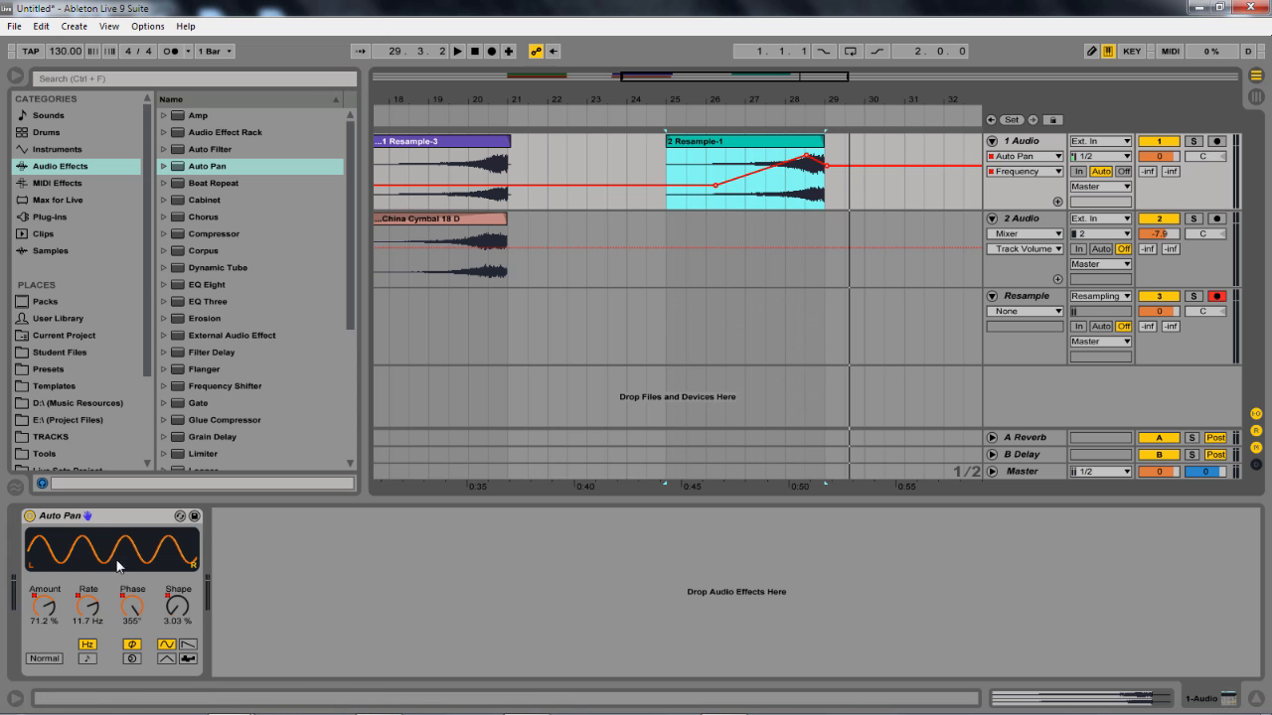
Lower the end of Auto Pan's Amount ramp to 59.1% and resample the clip onto the first audio track at bar 33
{"action": "left_click", "coordinate": [45, 604]}
{"action": "left_click_drag", "start_coordinate": [825, 169], "coordinate": [825, 175]}
{"action": "left_click", "coordinate": [489, 53]}
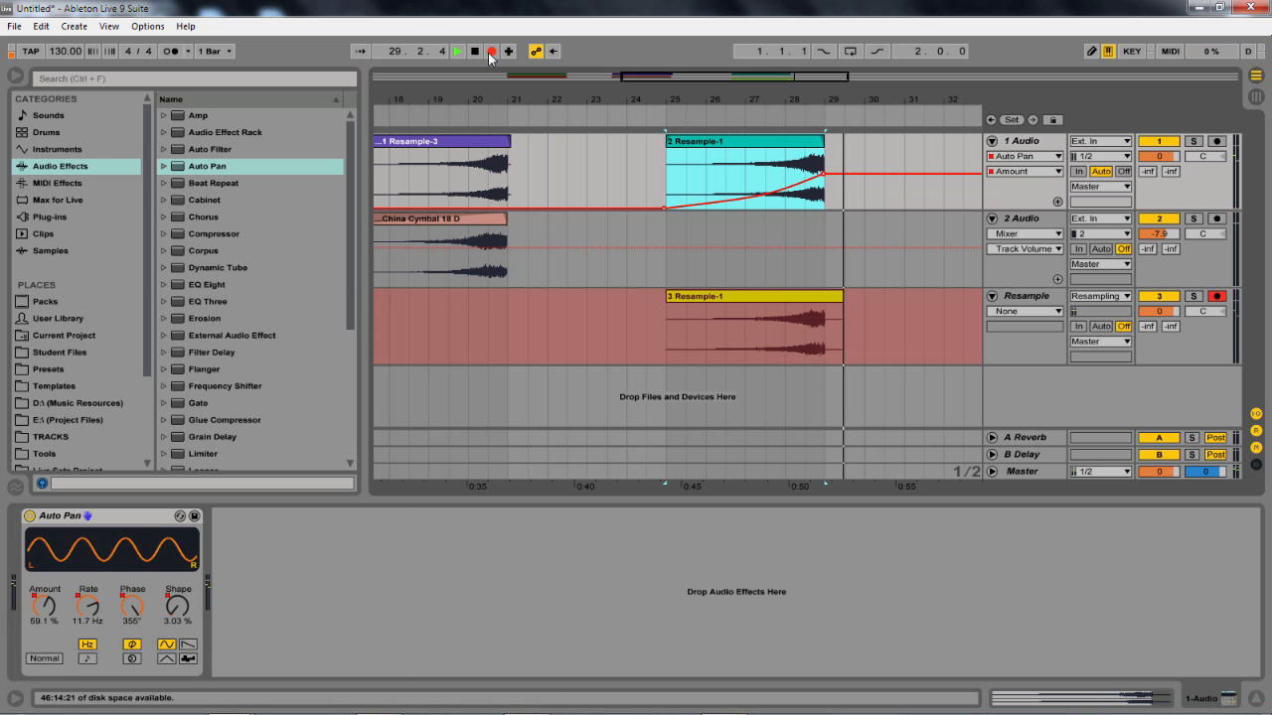
{"action": "key", "text": "space"}
{"action": "left_click_drag", "start_coordinate": [706, 91], "coordinate": [630, 108]}
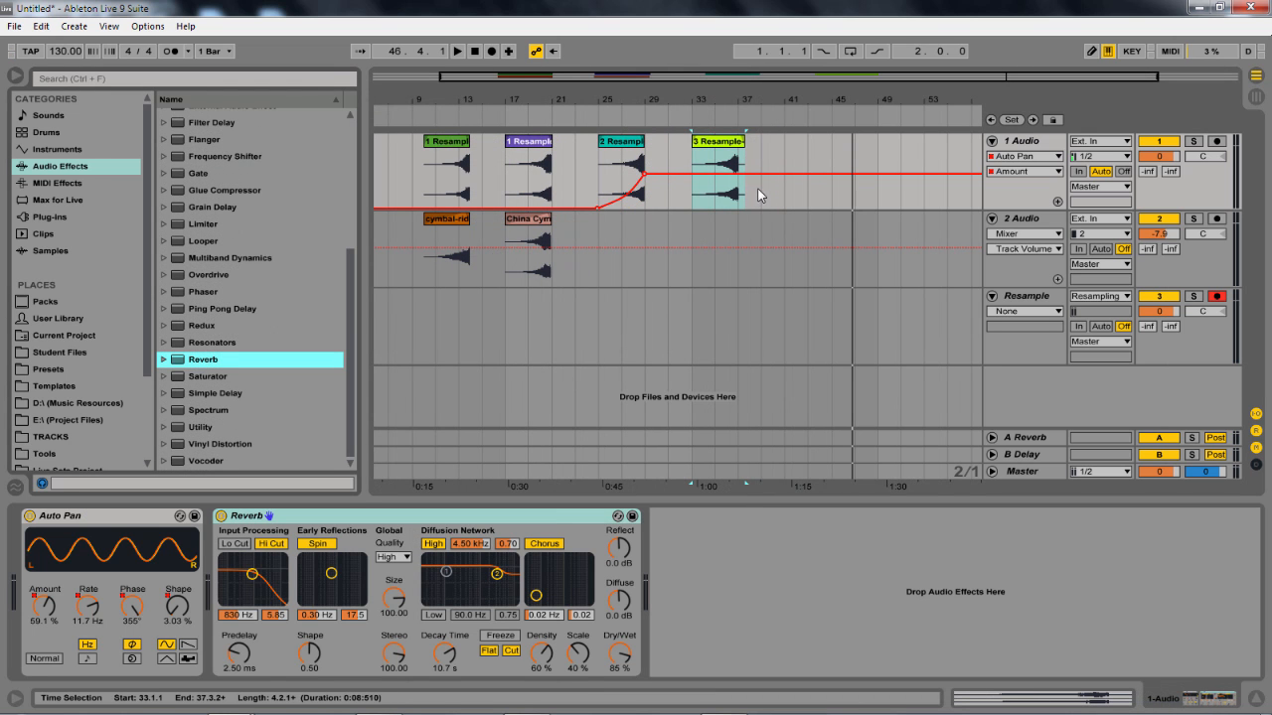
Set the Reverb's Dry/Wet to 63% and Decay Time to 3.46 s, and audition the 3 Resample-1 clip from bar 36
{"action": "left_click_drag", "start_coordinate": [627, 657], "coordinate": [627, 689]}
{"action": "left_click_drag", "start_coordinate": [444, 653], "coordinate": [445, 689]}
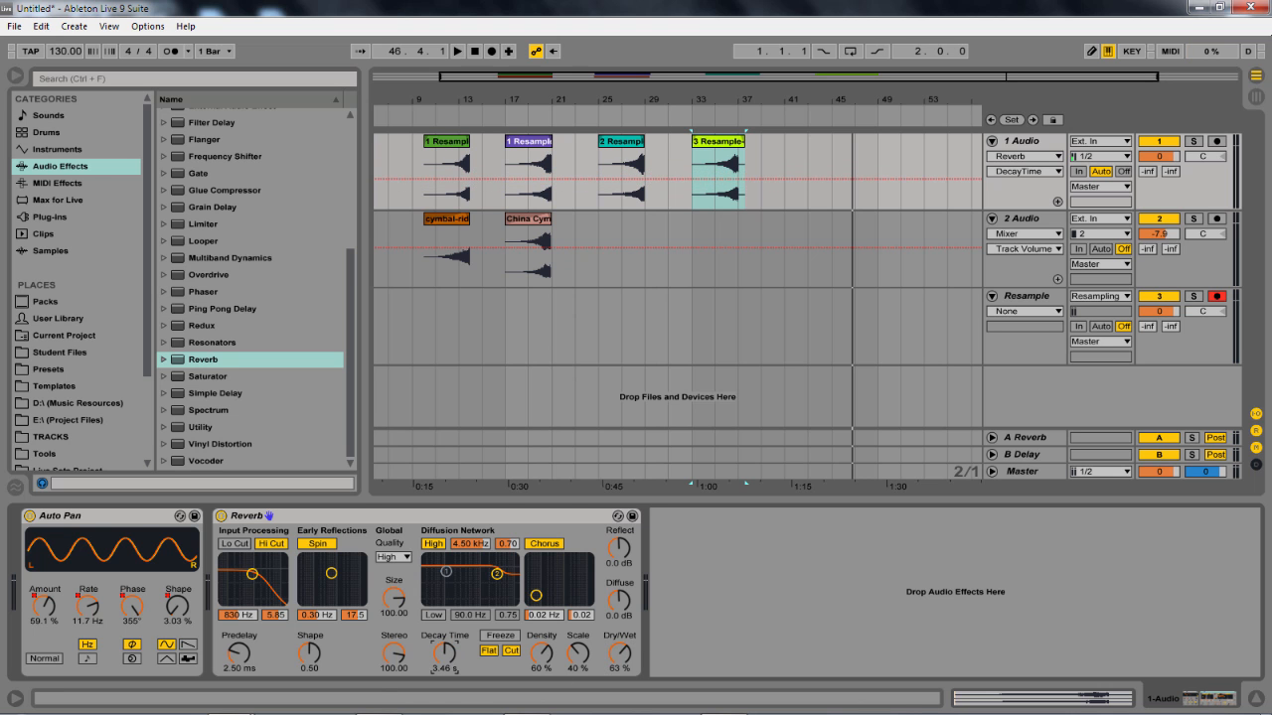
{"action": "left_click_drag", "start_coordinate": [755, 104], "coordinate": [692, 199]}
{"action": "left_click", "coordinate": [683, 144]}
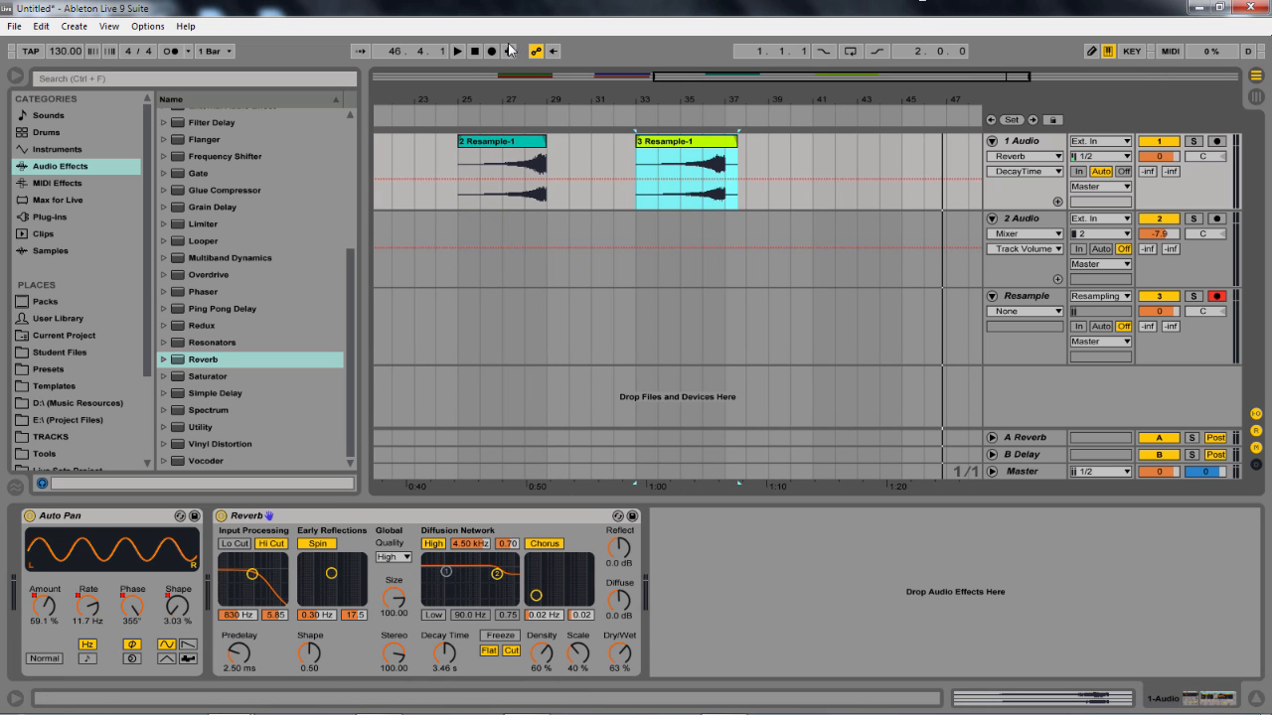
{"action": "left_click", "coordinate": [702, 196]}
{"action": "key", "text": "space"}
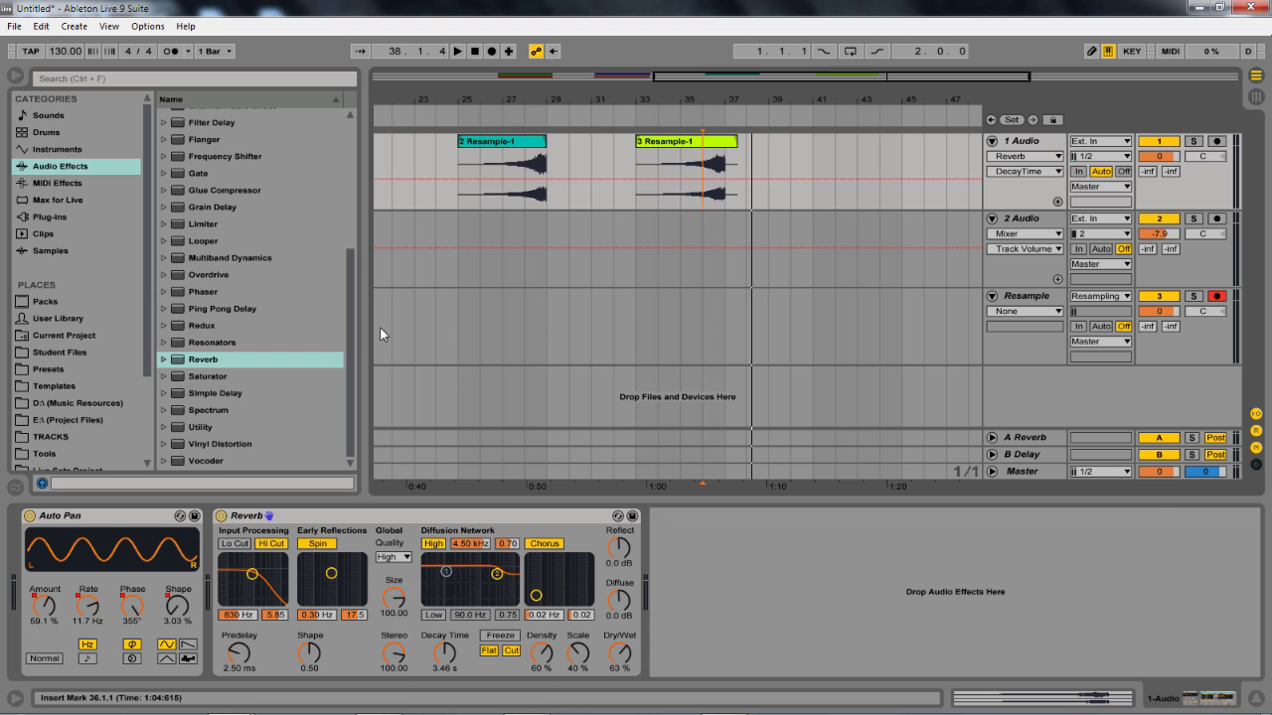
Delete Auto Pan from the first audio track, keeping the Reverb
{"action": "left_click", "coordinate": [686, 141]}
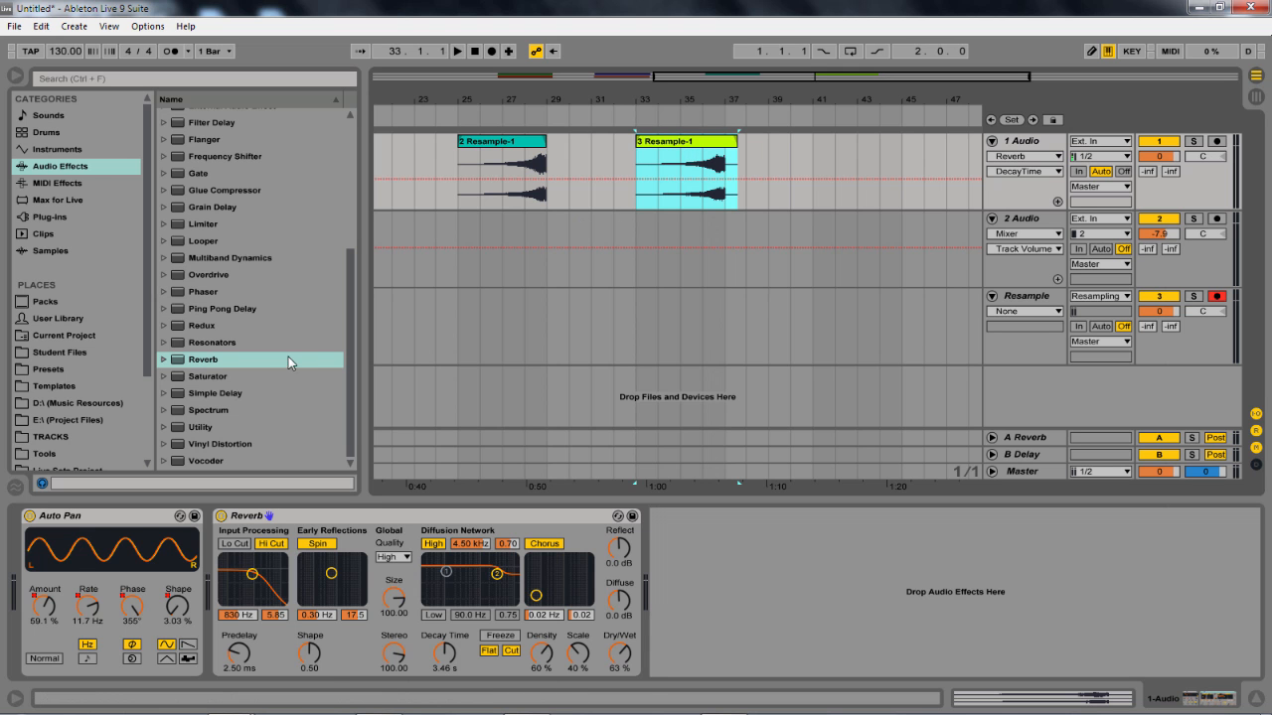
{"action": "left_click", "coordinate": [151, 517]}
{"action": "key", "text": "Delete"}
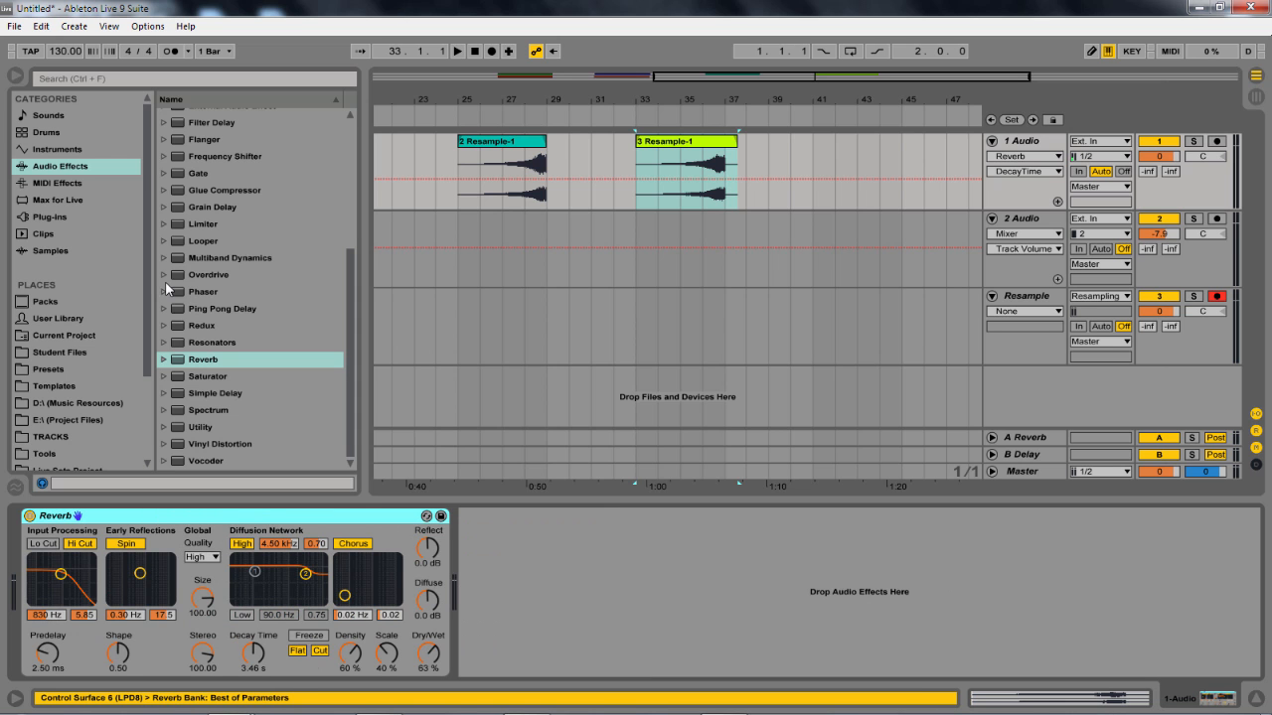
Add a Phaser after the Reverb on the first audio track and audition the 3 Resample-1 clip from bar 36
{"action": "left_click", "coordinate": [227, 364]}
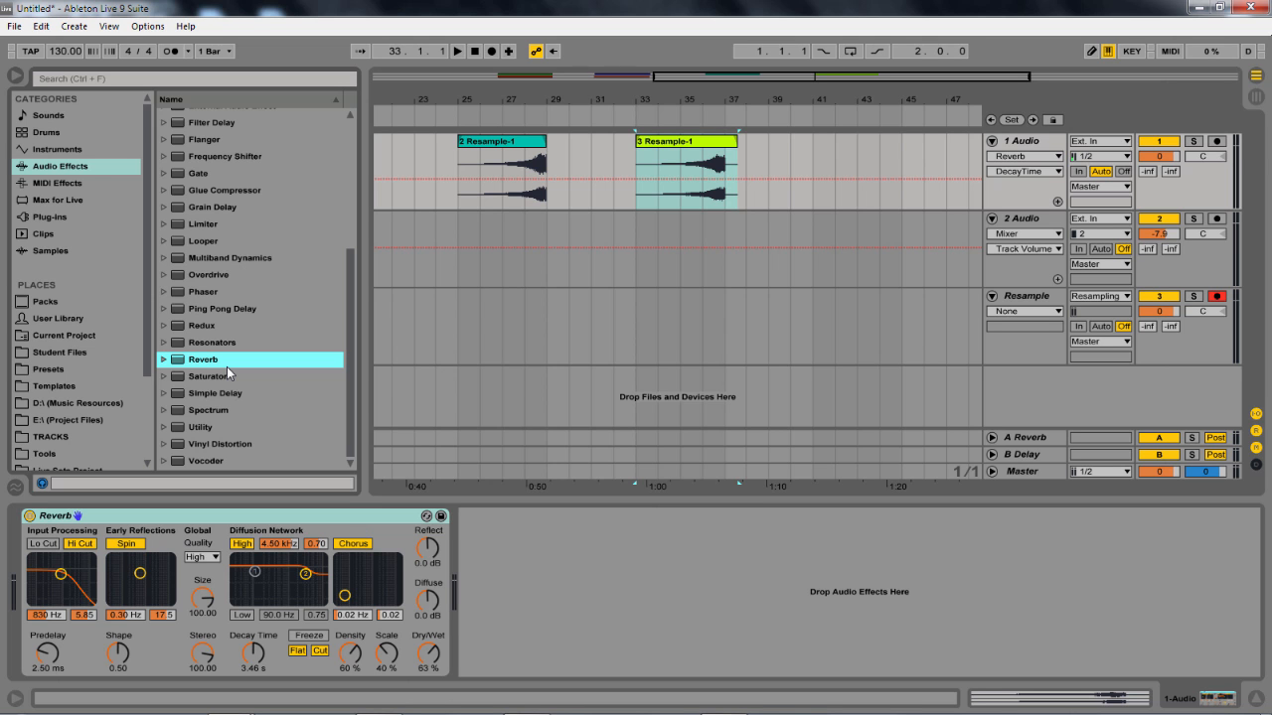
{"action": "left_click_drag", "start_coordinate": [212, 290], "coordinate": [486, 560]}
{"action": "key", "text": "space"}
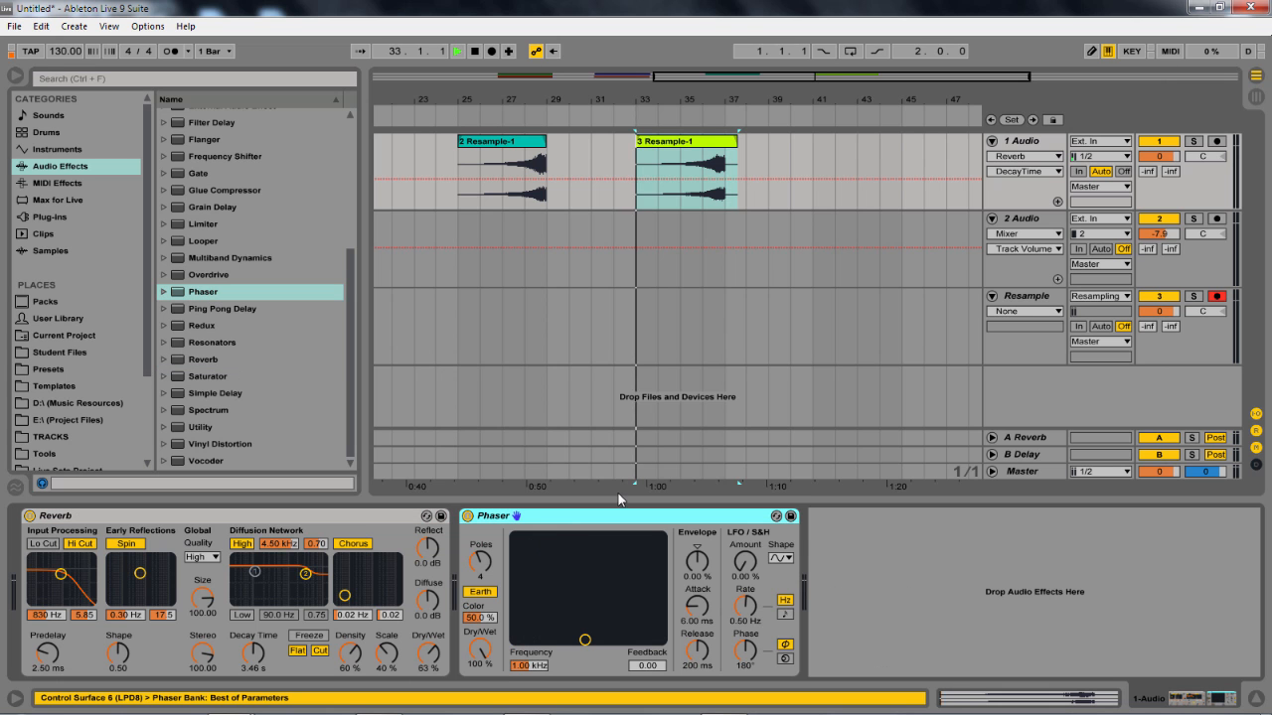
{"action": "left_click", "coordinate": [707, 205]}
{"action": "left_click", "coordinate": [708, 205]}
{"action": "key", "text": "space"}
{"action": "key", "text": "space"}
Automate the Phaser over the 3 Resample-1 clip, ramping Frequency from 183 Hz to 2.65 kHz and Feedback from 0 to 0.88
{"action": "left_click_drag", "start_coordinate": [542, 669], "coordinate": [542, 701]}
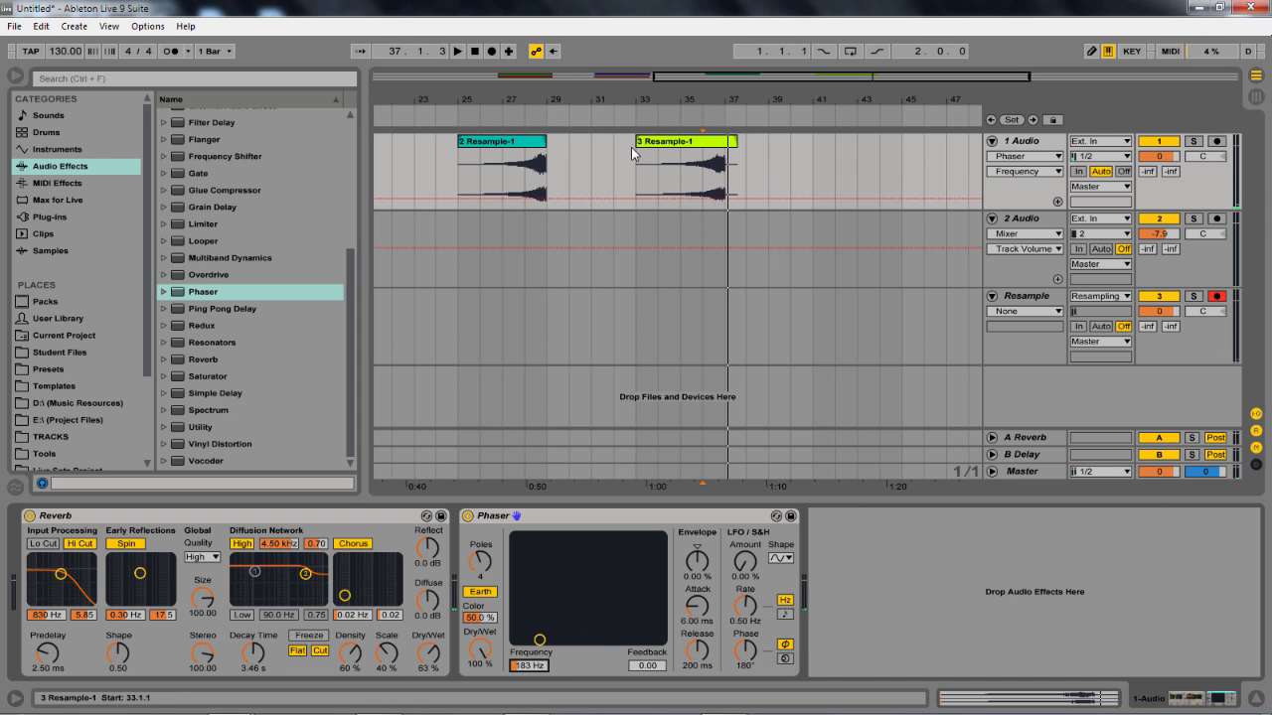
{"action": "left_click", "coordinate": [664, 200]}
{"action": "left_click_drag", "start_coordinate": [729, 200], "coordinate": [728, 170]}
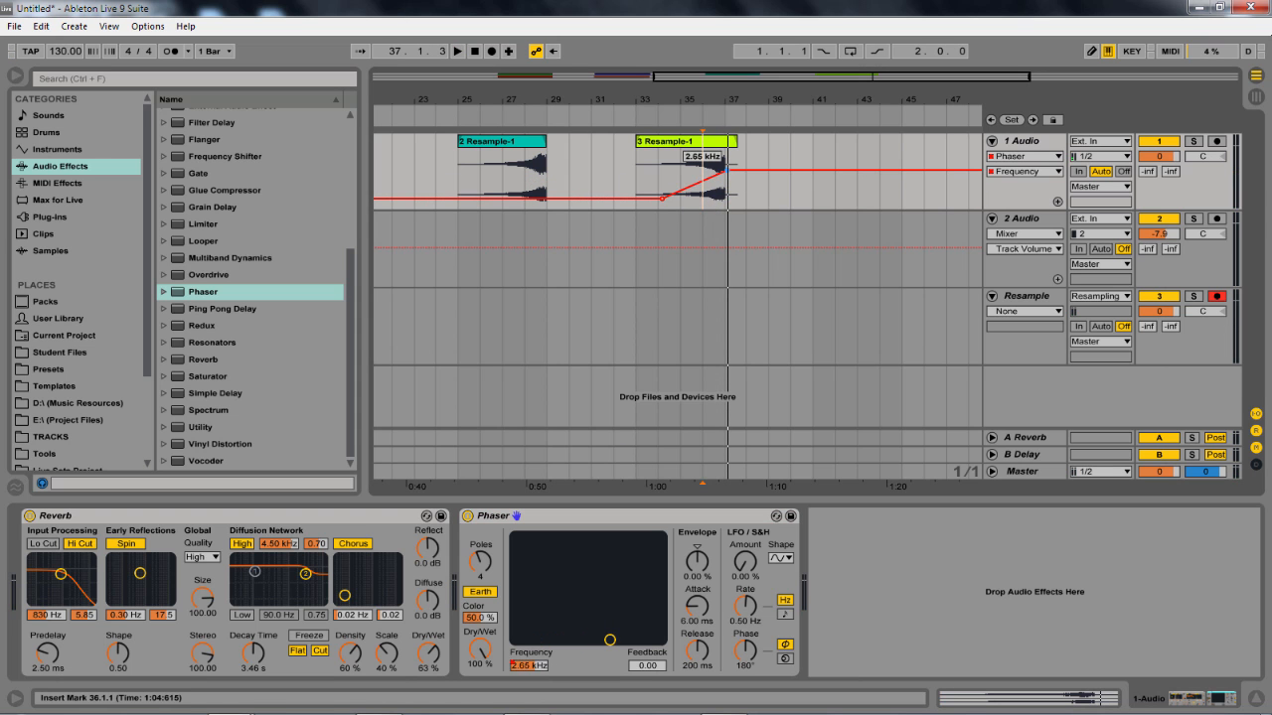
{"action": "left_click", "coordinate": [654, 666]}
{"action": "left_click", "coordinate": [658, 207]}
{"action": "left_click_drag", "start_coordinate": [730, 208], "coordinate": [732, 173]}
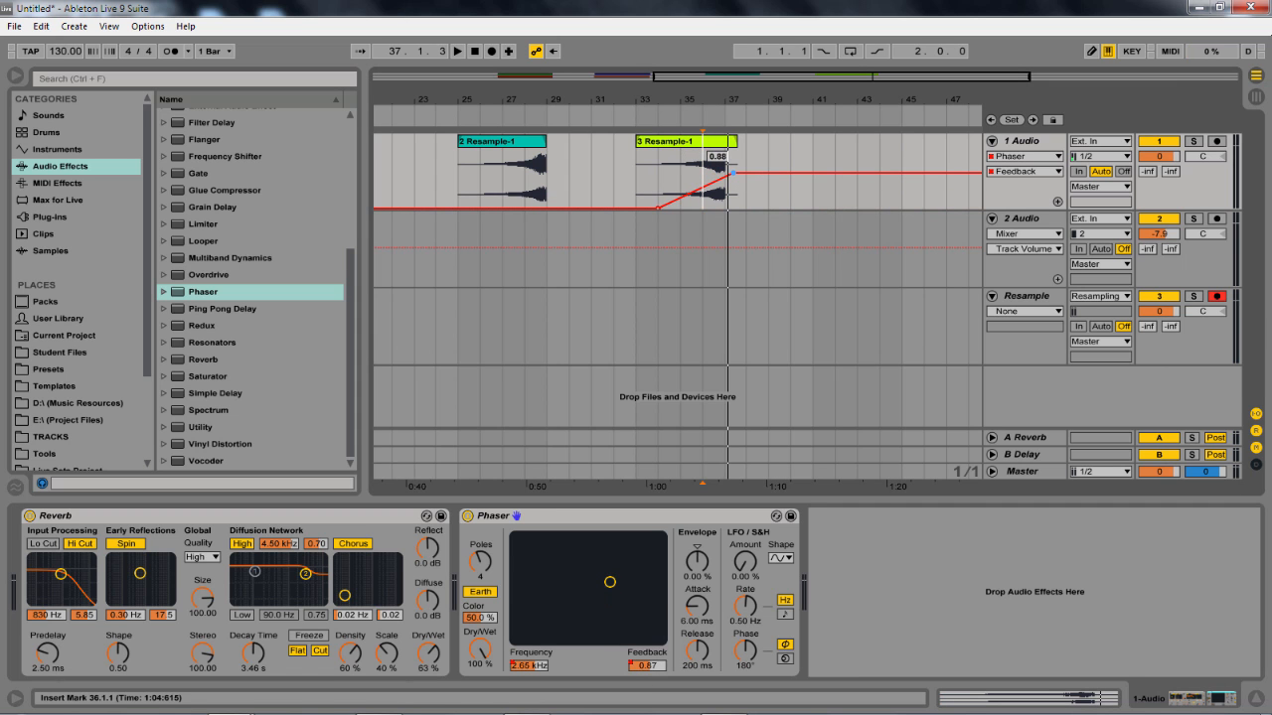
Draw a curved Phaser Dry/Wet ramp from 0 to 81.8% across the 3 Resample-1 clip and audition it from bar 35
{"action": "left_click", "coordinate": [486, 654]}
{"action": "left_click_drag", "start_coordinate": [674, 151], "coordinate": [664, 171]}
{"action": "left_click", "coordinate": [733, 159]}
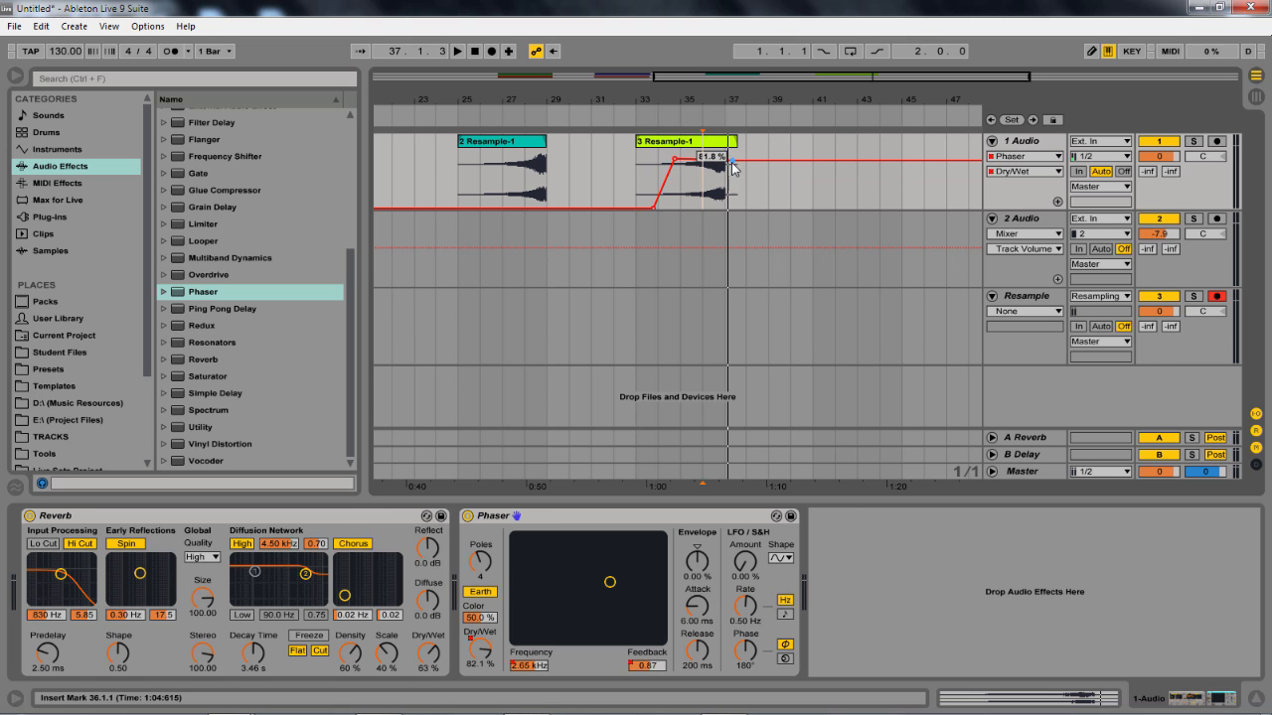
{"action": "left_click", "coordinate": [675, 161]}
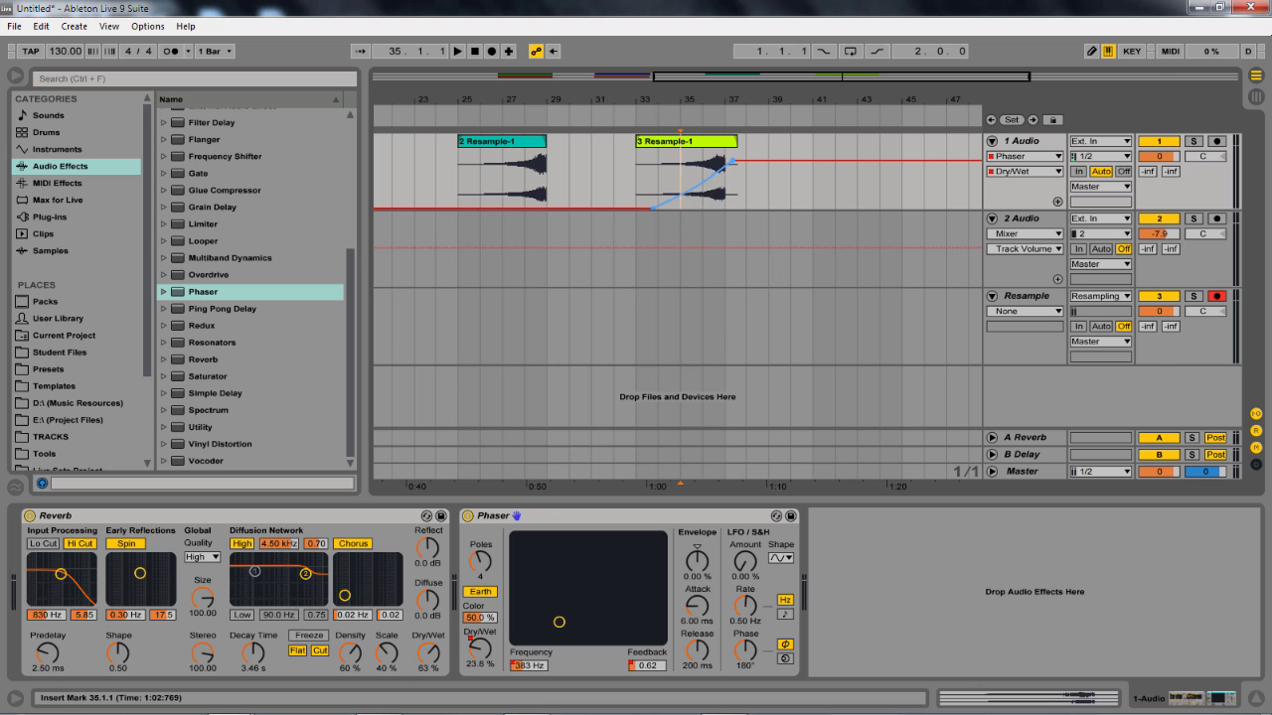
{"action": "key", "text": "space"}
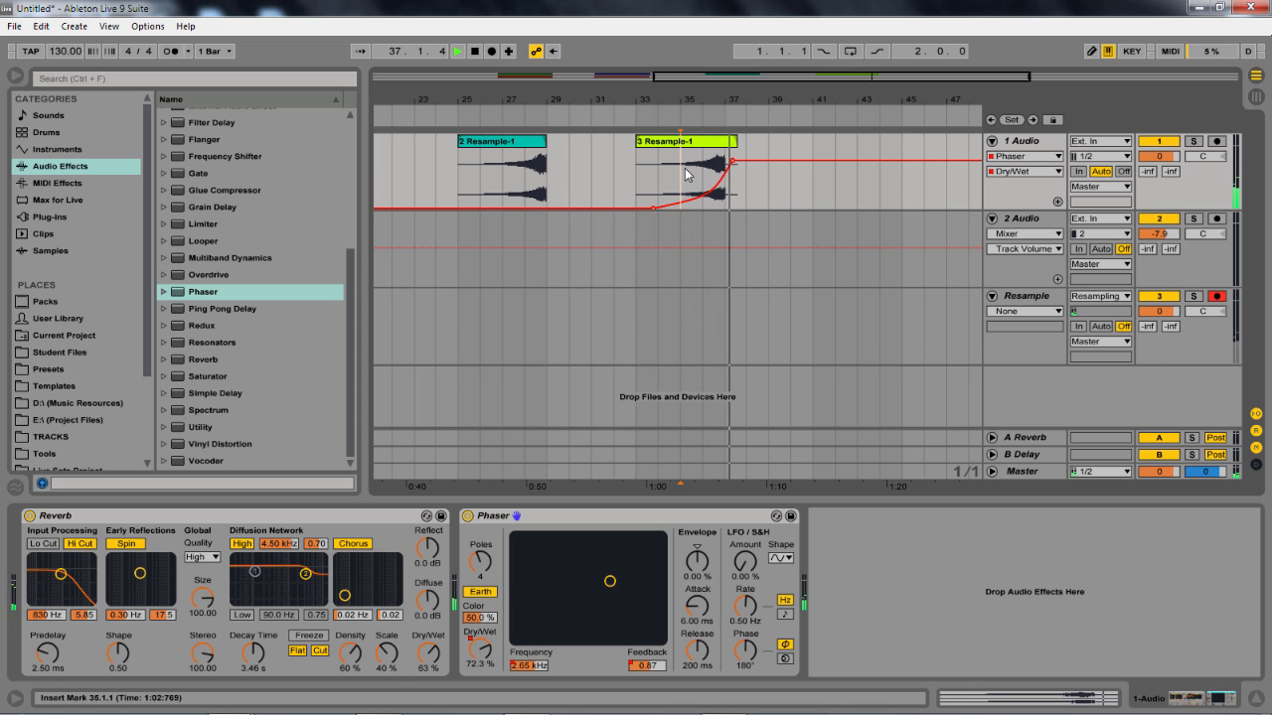
Set the Phaser's Poles to 5 and Color to 89.1% while auditioning the clip from bar 35
{"action": "left_click", "coordinate": [480, 562]}
{"action": "key", "text": "space"}
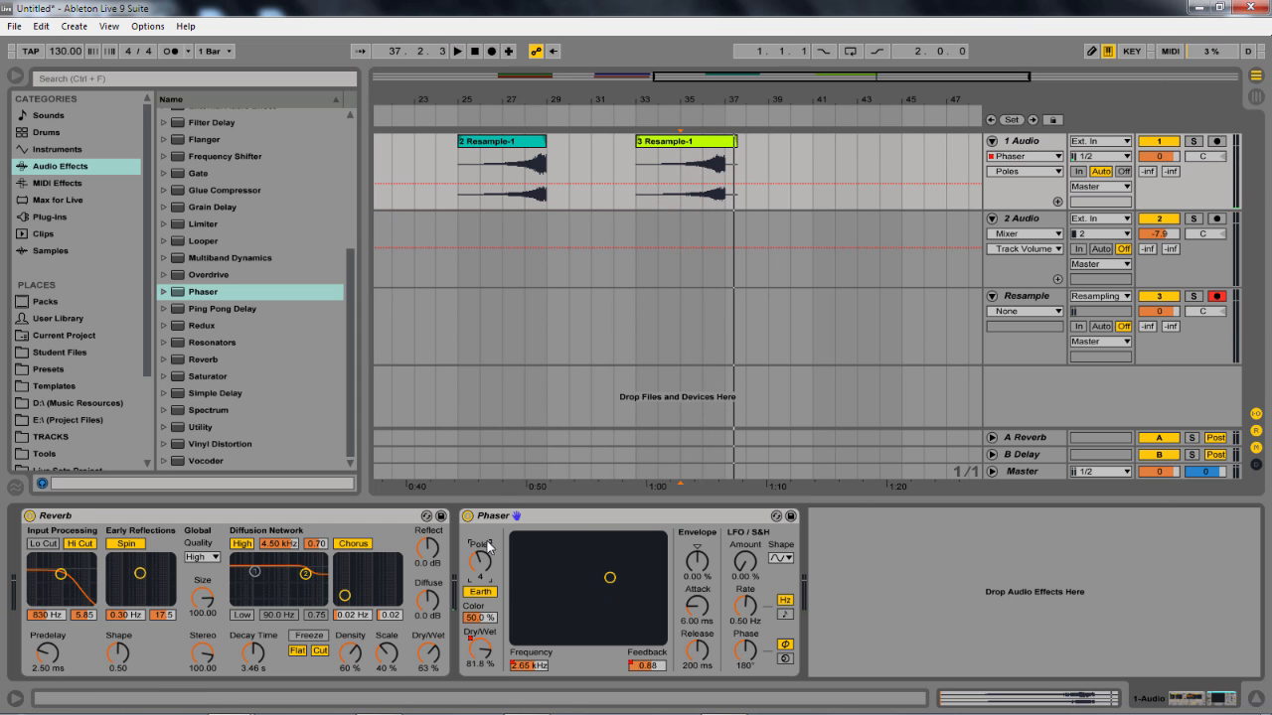
{"action": "key", "text": "space"}
{"action": "mouse_move", "coordinate": [480, 563]}
{"action": "left_mouse_down"}
{"action": "mouse_move", "coordinate": [480, 602]}
{"action": "mouse_move", "coordinate": [480, 557]}
{"action": "left_mouse_up"}
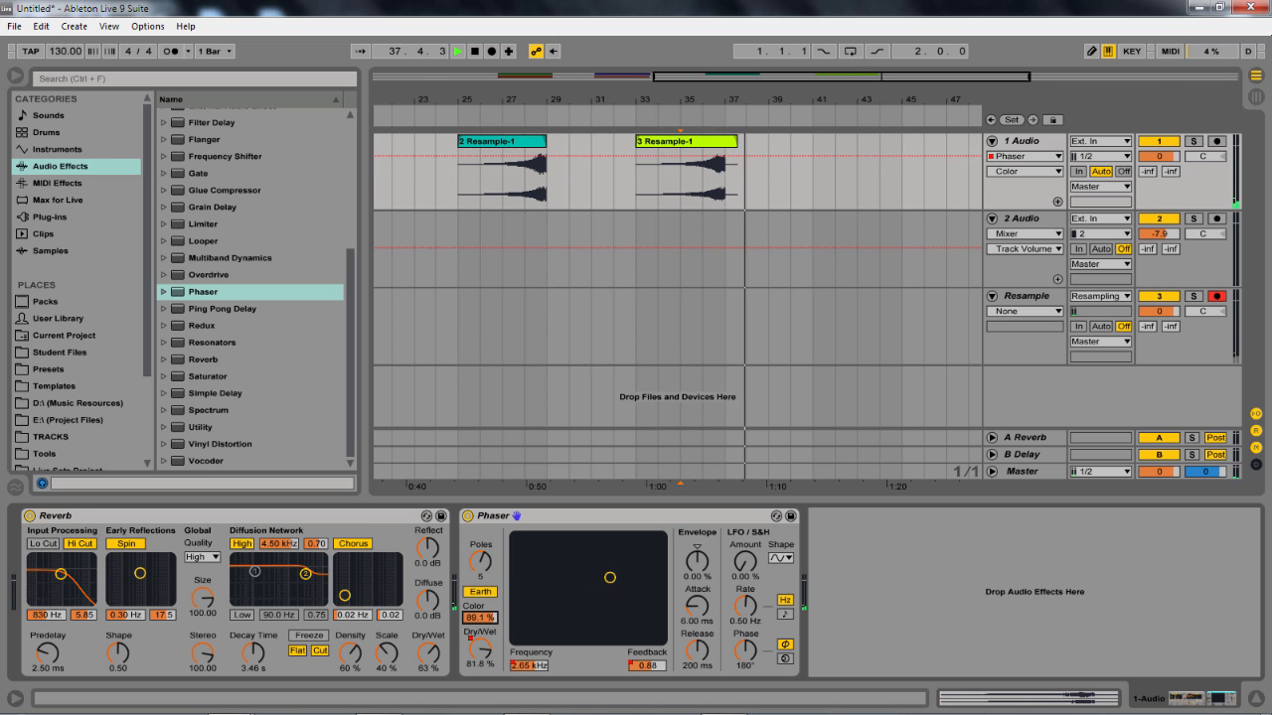
Set the Phaser's envelope Attack to 10.8 ms, Release to 222 ms and LFO Amount to 52.4%, and audition the clip
{"action": "key", "text": "space"}
{"action": "left_click_drag", "start_coordinate": [704, 600], "coordinate": [703, 594]}
{"action": "left_click_drag", "start_coordinate": [699, 651], "coordinate": [699, 645]}
{"action": "left_click_drag", "start_coordinate": [756, 566], "coordinate": [755, 514]}
{"action": "key", "text": "space"}
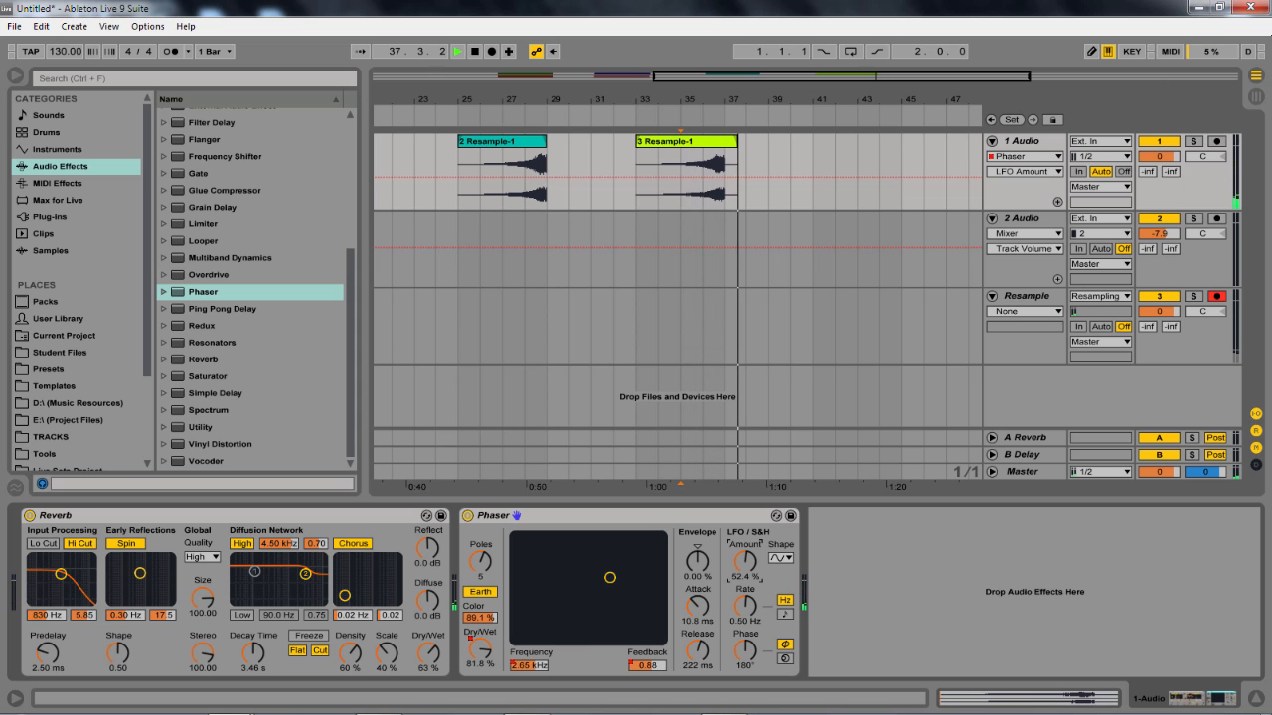
{"action": "key", "text": "space"}
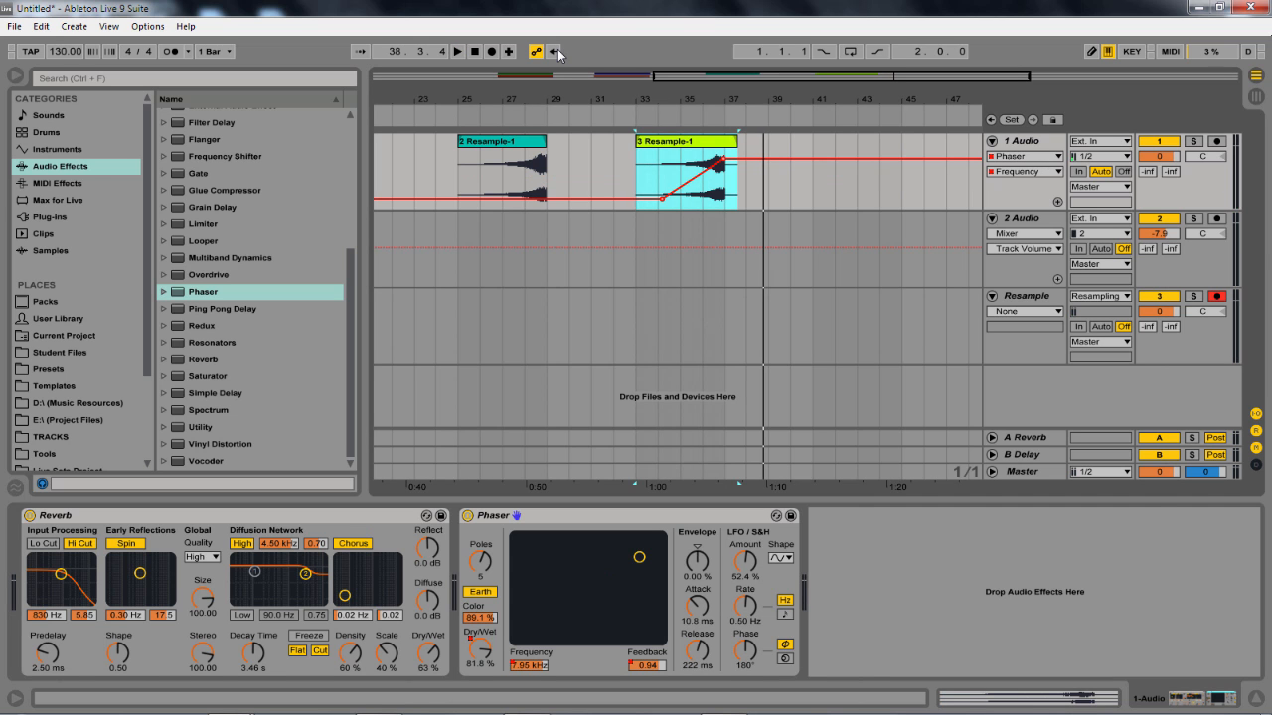
Resample the reverb- and phaser-processed clip, and play the arrangement from the original China Cymbal clip at bar 5
{"action": "left_click", "coordinate": [493, 50]}
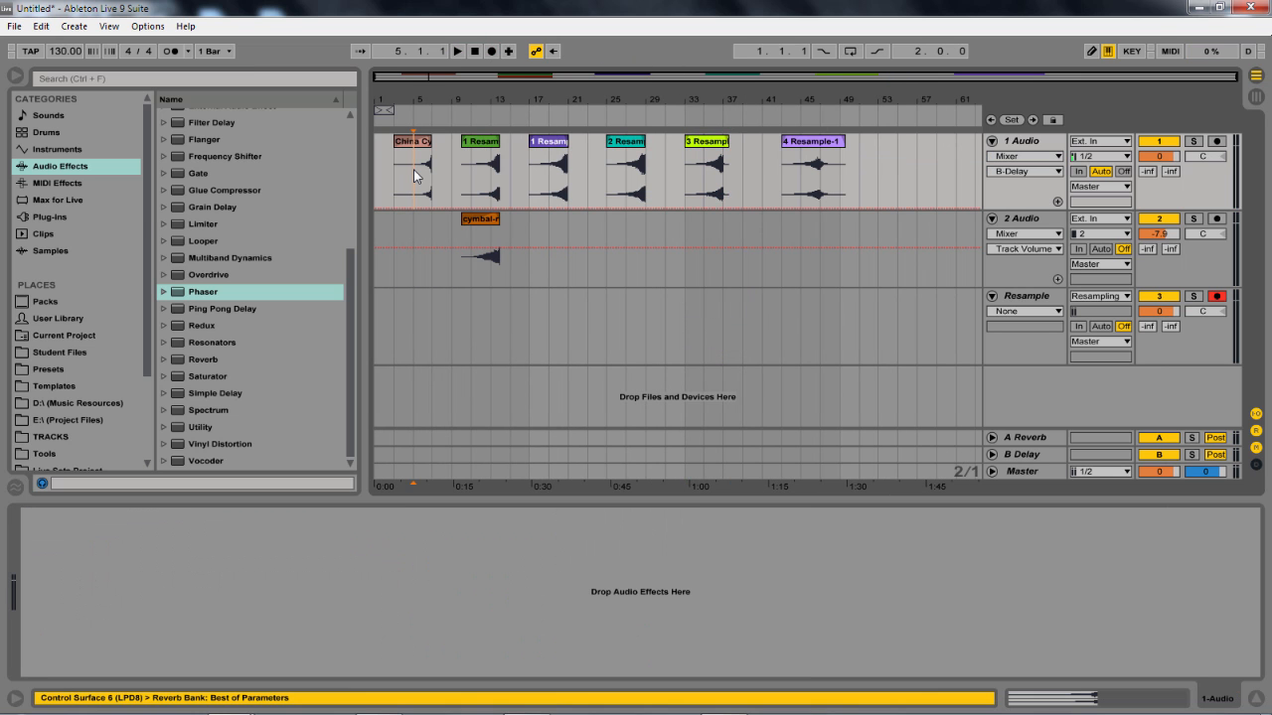
{"action": "key", "text": "space"}
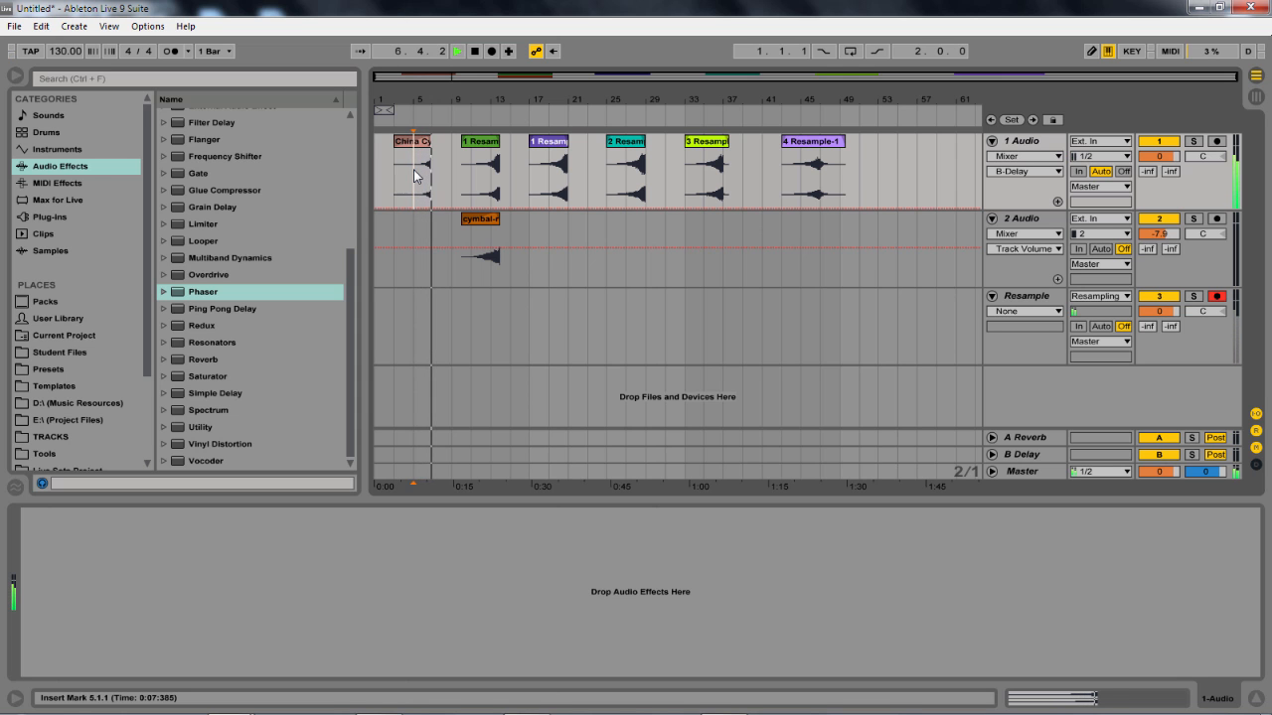
Audition the 4 Resample-1 clip from bar 45
{"action": "left_click", "coordinate": [801, 187]}
{"action": "key", "text": "space"}
{"action": "key", "text": "space"}
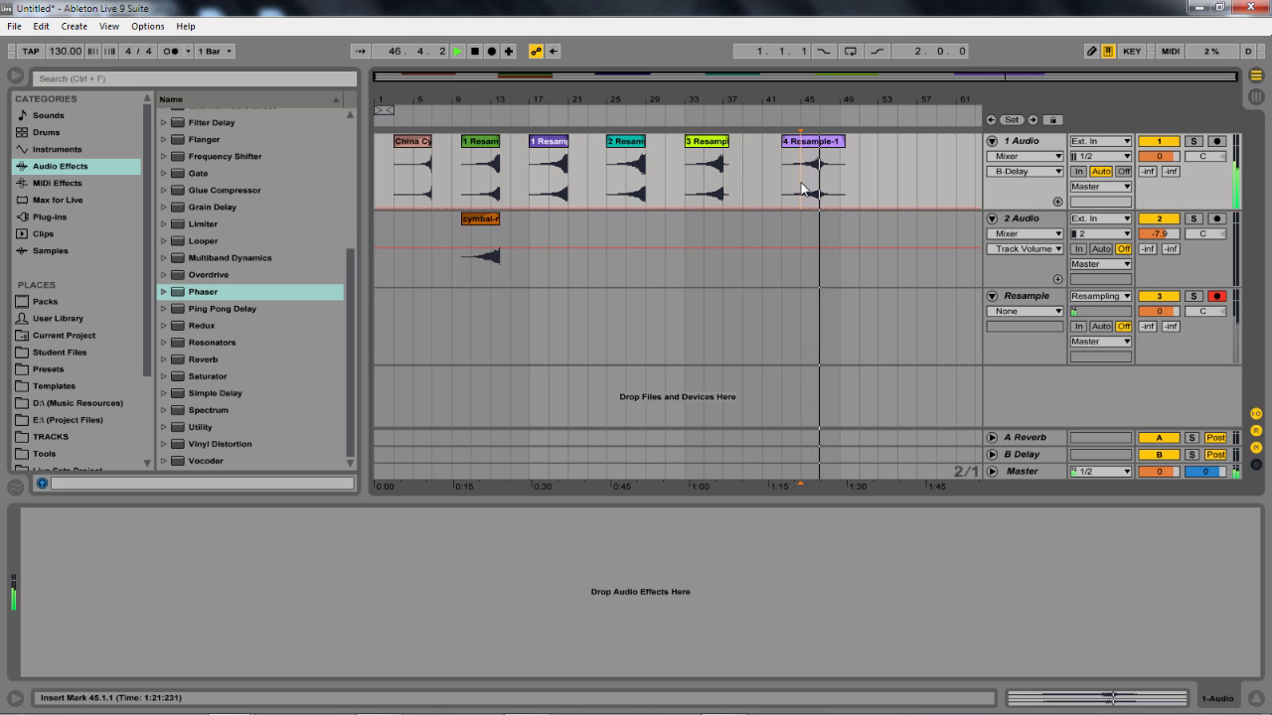
{"action": "key", "text": "space"}
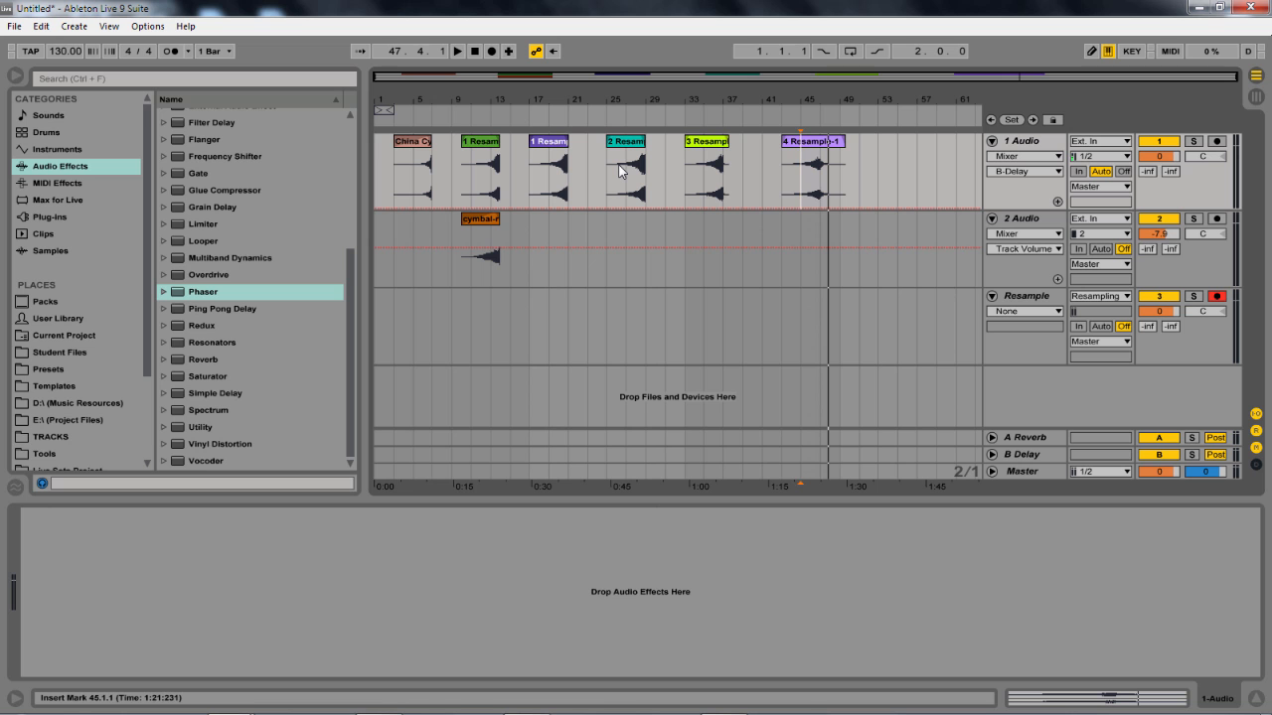
Open the Sound Effects and Objects folder of the Public domain and CC sample library on the D:\ (Music Resources) drive
{"action": "scroll", "coordinate": [130, 294], "scroll_direction": "down", "scroll_amount": 3}
{"action": "left_click", "coordinate": [113, 291]}
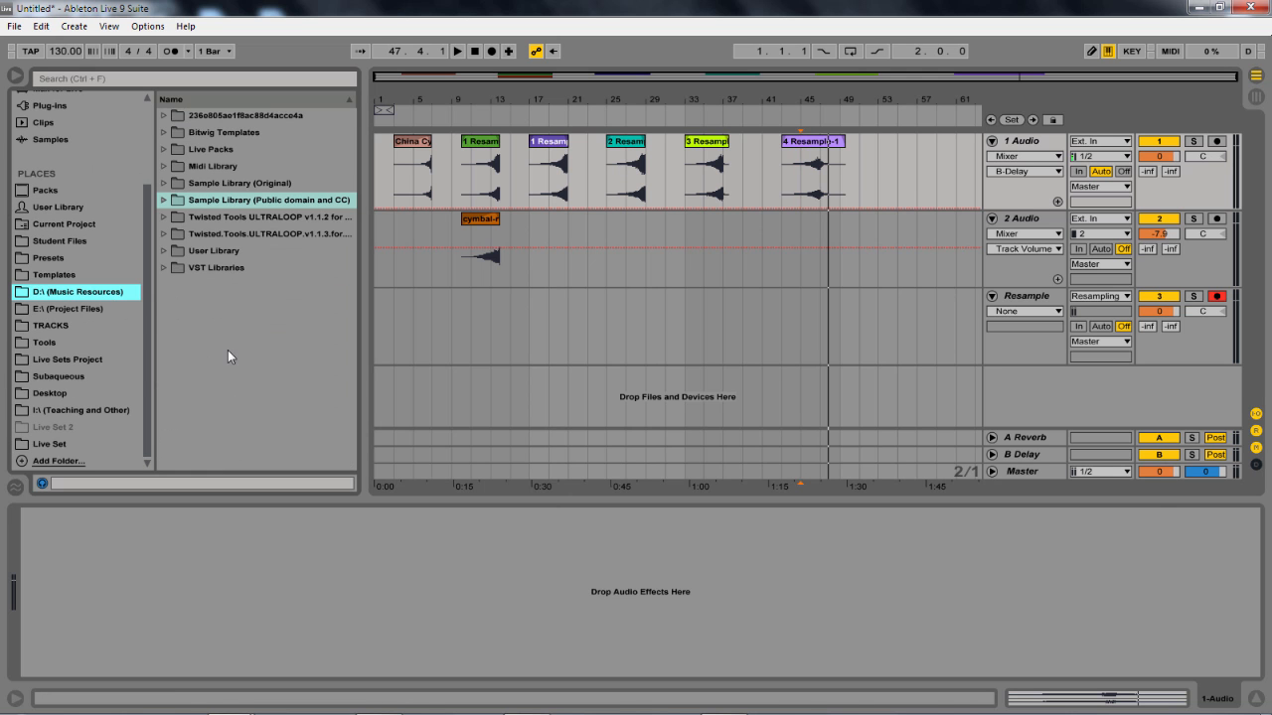
{"action": "left_click", "coordinate": [165, 202]}
{"action": "left_click", "coordinate": [201, 255]}
{"action": "scroll", "coordinate": [190, 290], "scroll_direction": "down", "scroll_amount": 1}
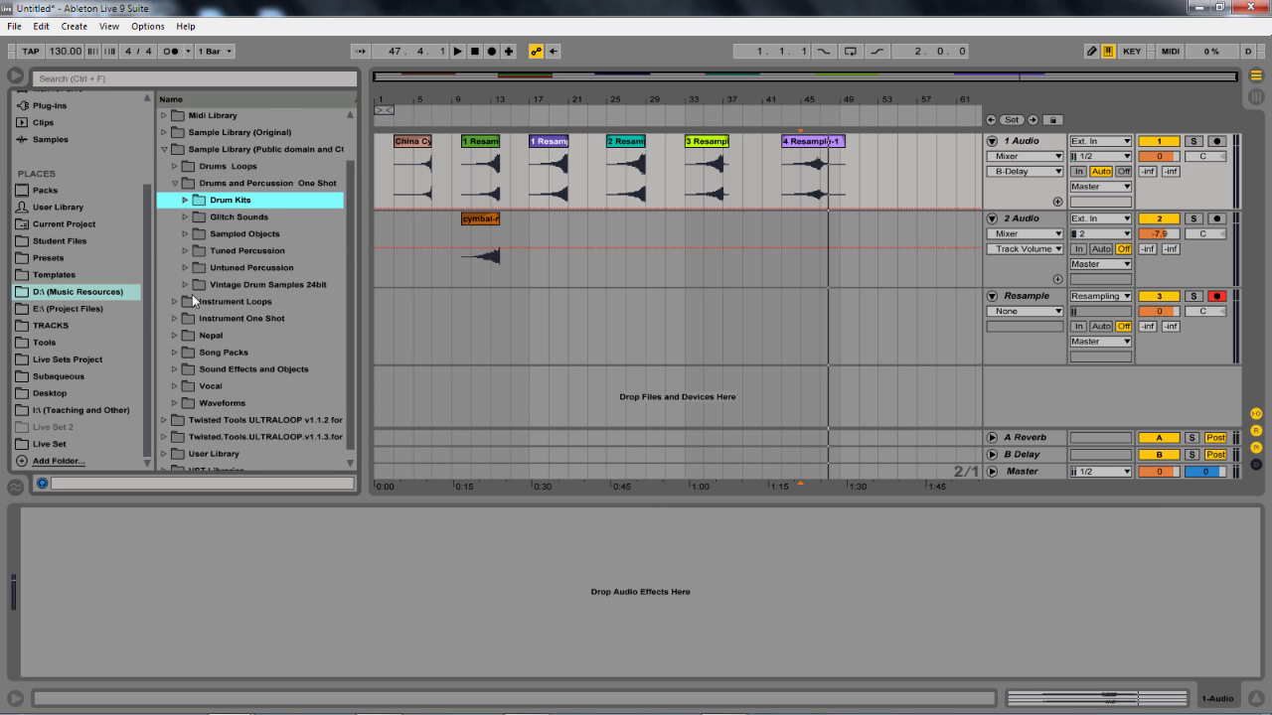
{"action": "left_click", "coordinate": [177, 369]}
{"action": "scroll", "coordinate": [173, 366], "scroll_direction": "down", "scroll_amount": 2}
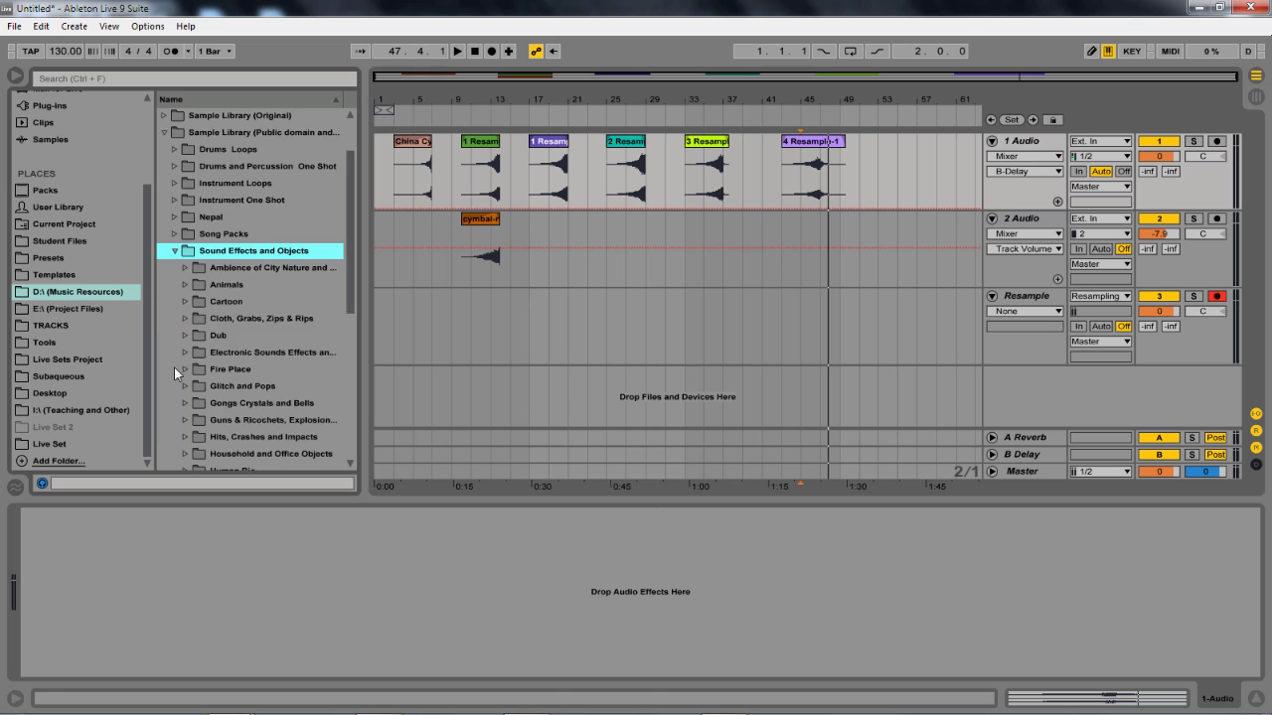
Preview samples in the Cloth, Grabs, Zips & Rips folder, and close it
{"action": "left_click", "coordinate": [185, 301]}
{"action": "left_click", "coordinate": [253, 360]}
{"action": "scroll", "coordinate": [253, 359], "scroll_direction": "down", "scroll_amount": 2}
{"action": "left_click", "coordinate": [252, 360]}
{"action": "left_click", "coordinate": [238, 252]}
{"action": "left_click", "coordinate": [186, 236]}
{"action": "scroll", "coordinate": [200, 313], "scroll_direction": "down", "scroll_amount": 1}
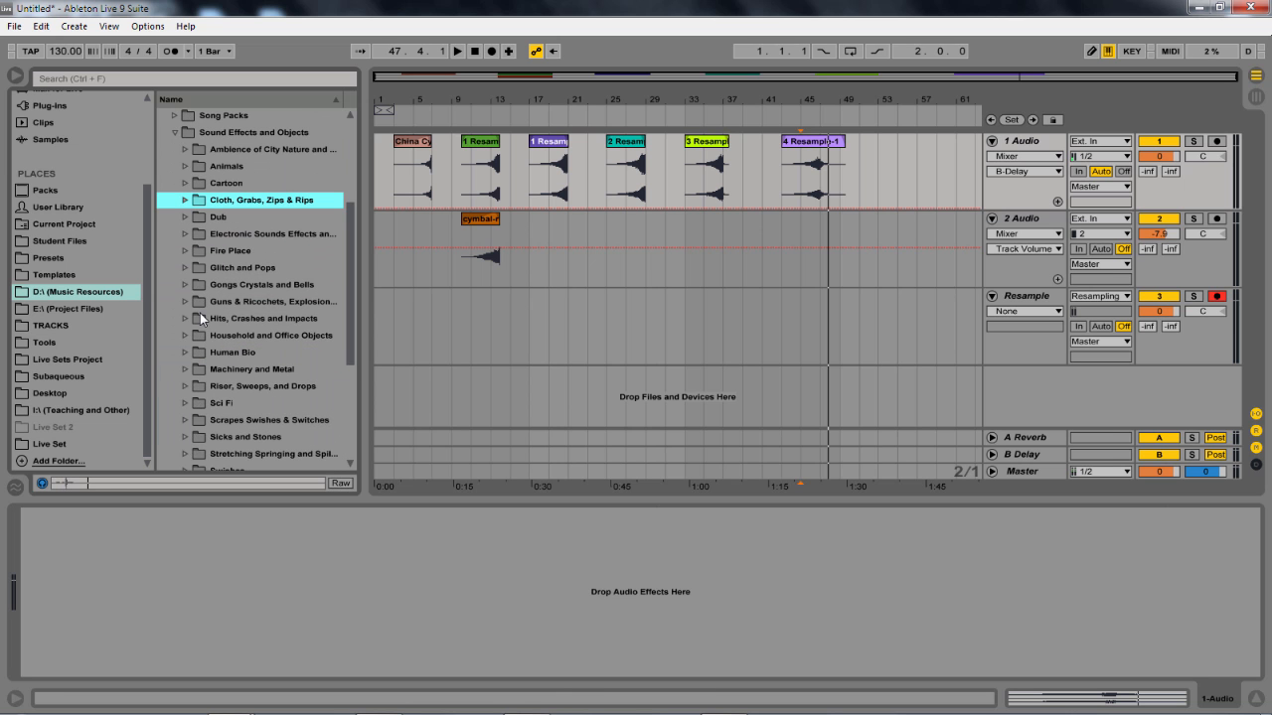
Preview crash samples in the Hits, Crashes and Impacts folder to find an impact for the riser's peak
{"action": "left_click", "coordinate": [186, 318]}
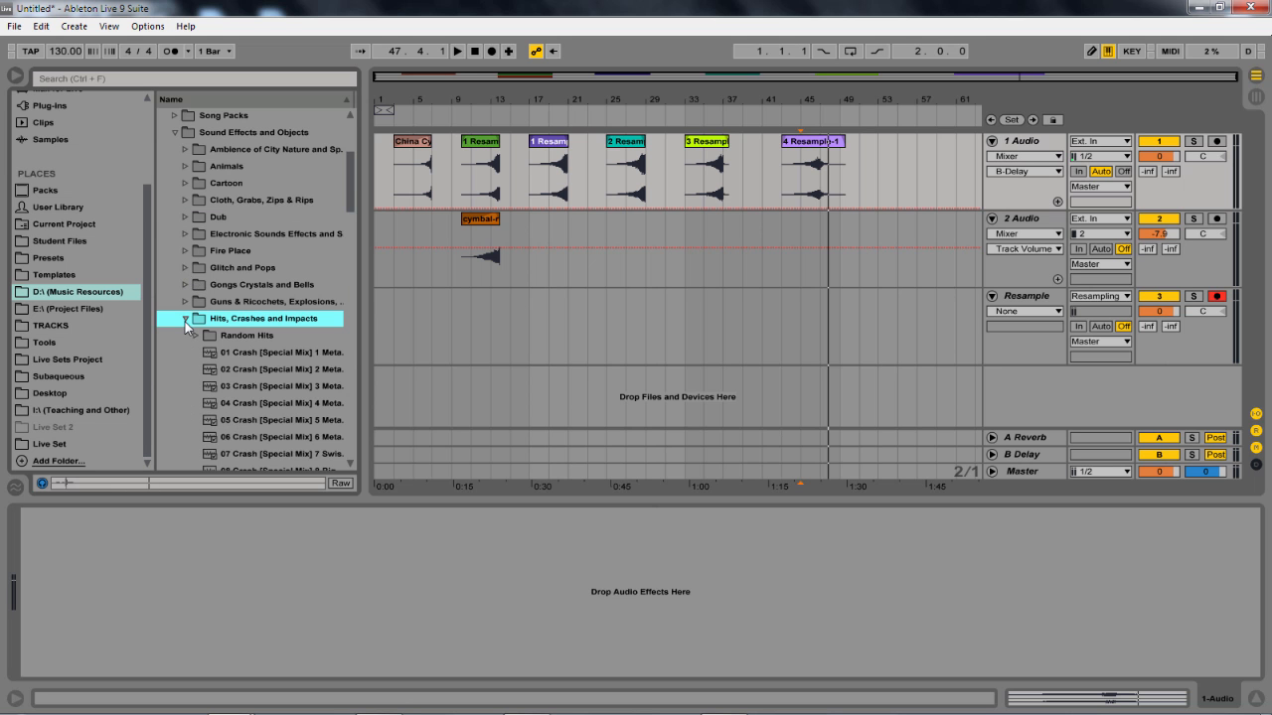
{"action": "scroll", "coordinate": [186, 324], "scroll_direction": "down", "scroll_amount": 3}
{"action": "scroll", "coordinate": [211, 320], "scroll_direction": "down", "scroll_amount": 4}
{"action": "left_click", "coordinate": [238, 303]}
{"action": "scroll", "coordinate": [244, 307], "scroll_direction": "down", "scroll_amount": 4}
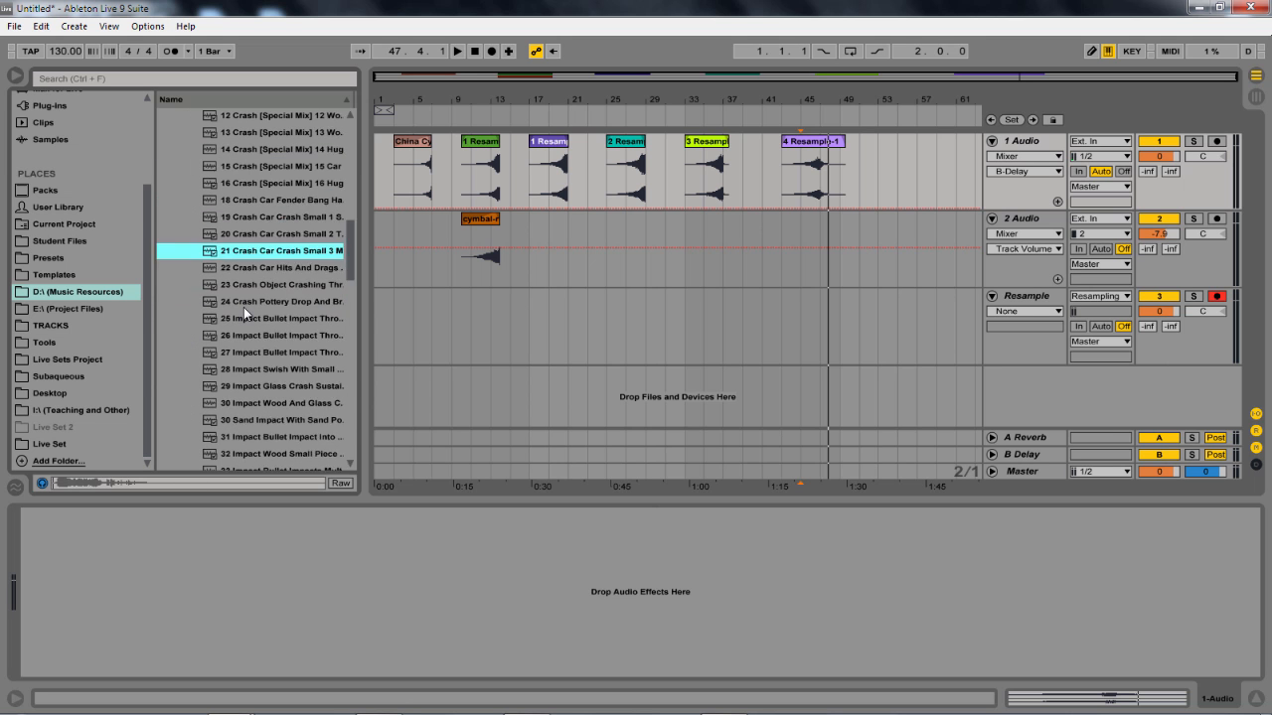
{"action": "key", "text": "Down"}
{"action": "key", "text": "Down"}
{"action": "key", "text": "Down"}
{"action": "key", "text": "Down"}
Place the 21 Crash Car Crash Small 3 sample on the 2 Audio track, starting at bar 47
{"action": "left_click_drag", "start_coordinate": [281, 219], "coordinate": [793, 239]}
{"action": "left_click_drag", "start_coordinate": [860, 92], "coordinate": [824, 120]}
{"action": "left_click_drag", "start_coordinate": [730, 218], "coordinate": [775, 228]}
{"action": "double_click", "coordinate": [777, 228]}
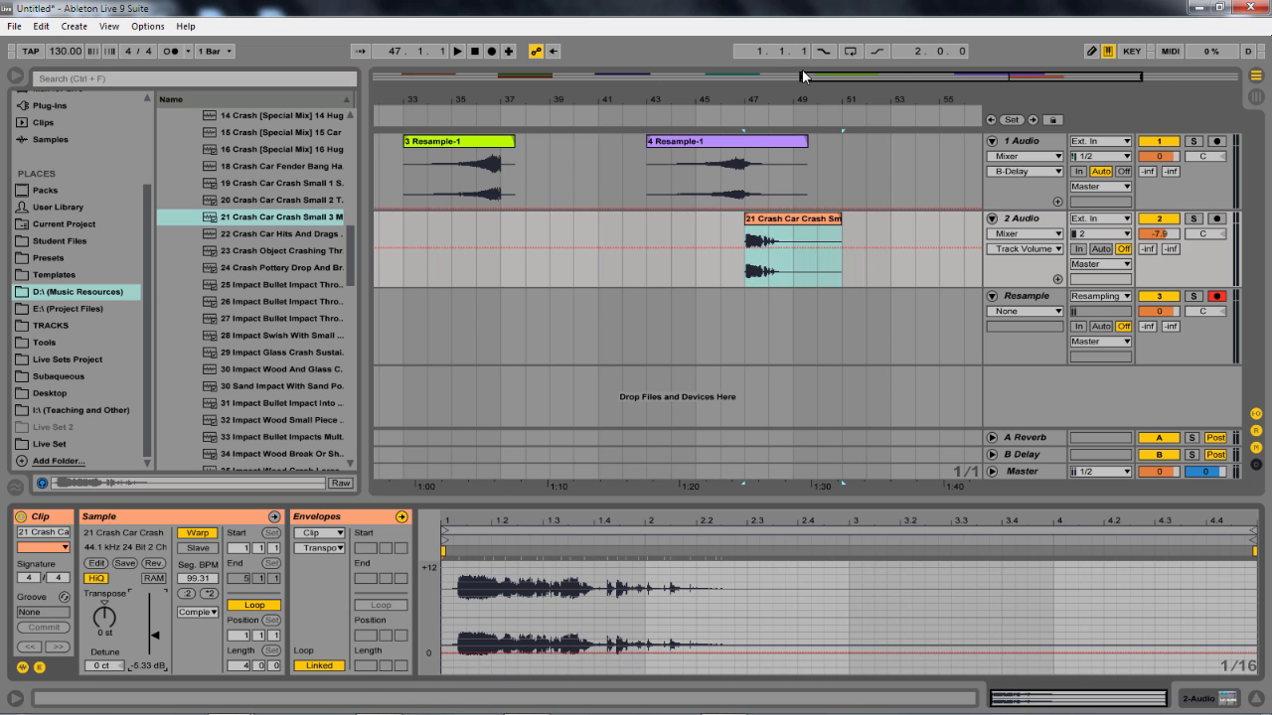
Audition the 4 Resample-1 riser together with the car crash impact from 46.2.1
{"action": "left_click_drag", "start_coordinate": [785, 96], "coordinate": [689, 224]}
{"action": "left_click", "coordinate": [653, 194]}
{"action": "key", "text": "space"}
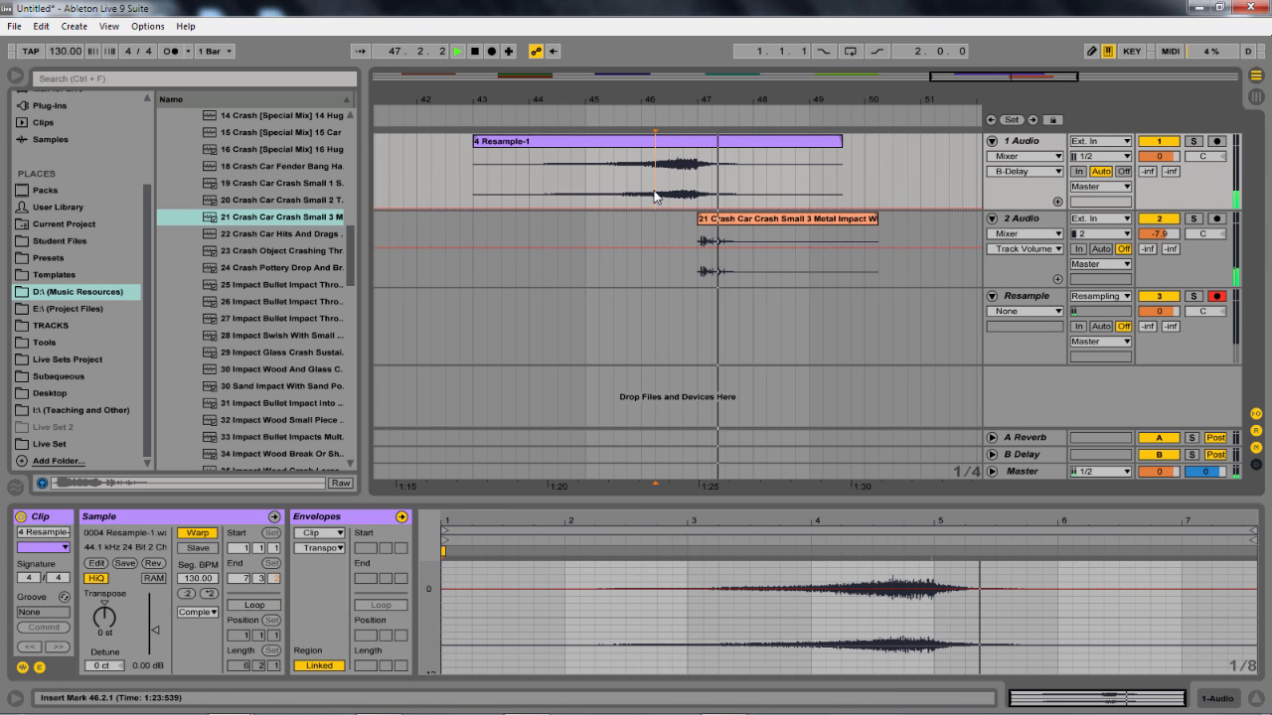
{"action": "key", "text": "space"}
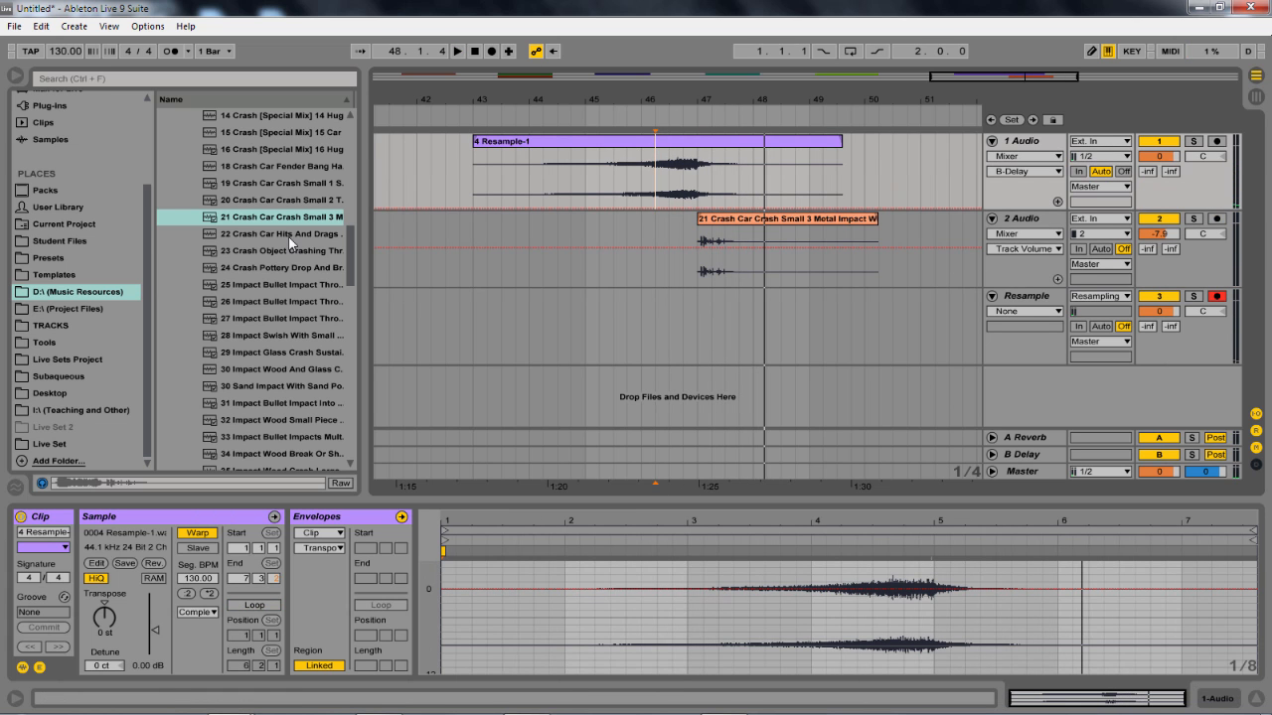
Add a reversed 24 Crash Pottery Drop And Break clip before the car crash on 2 Audio, and play from 46.1.1
{"action": "left_click", "coordinate": [288, 235]}
{"action": "left_click", "coordinate": [274, 269]}
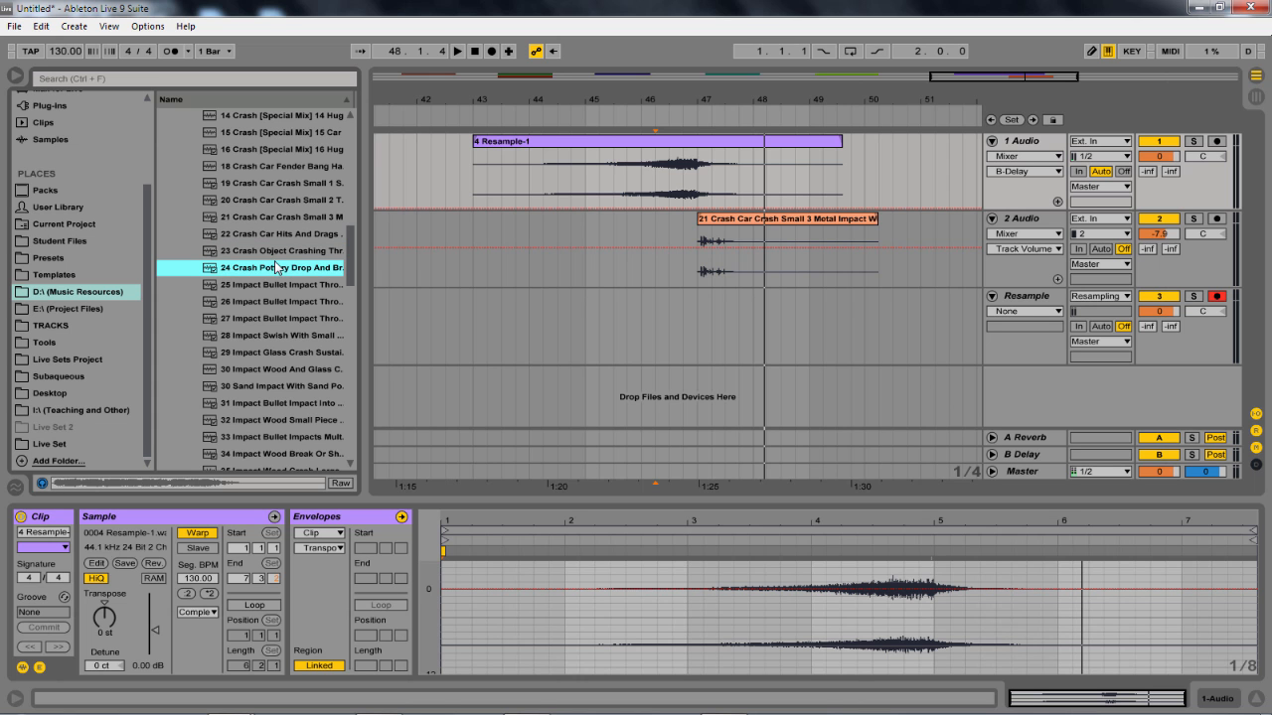
{"action": "left_click_drag", "start_coordinate": [275, 274], "coordinate": [454, 257]}
{"action": "mouse_move", "coordinate": [682, 220]}
{"action": "left_mouse_down"}
{"action": "mouse_move", "coordinate": [671, 219]}
{"action": "mouse_move", "coordinate": [685, 223]}
{"action": "left_mouse_up"}
{"action": "key", "text": "space"}
{"action": "left_click", "coordinate": [644, 270]}
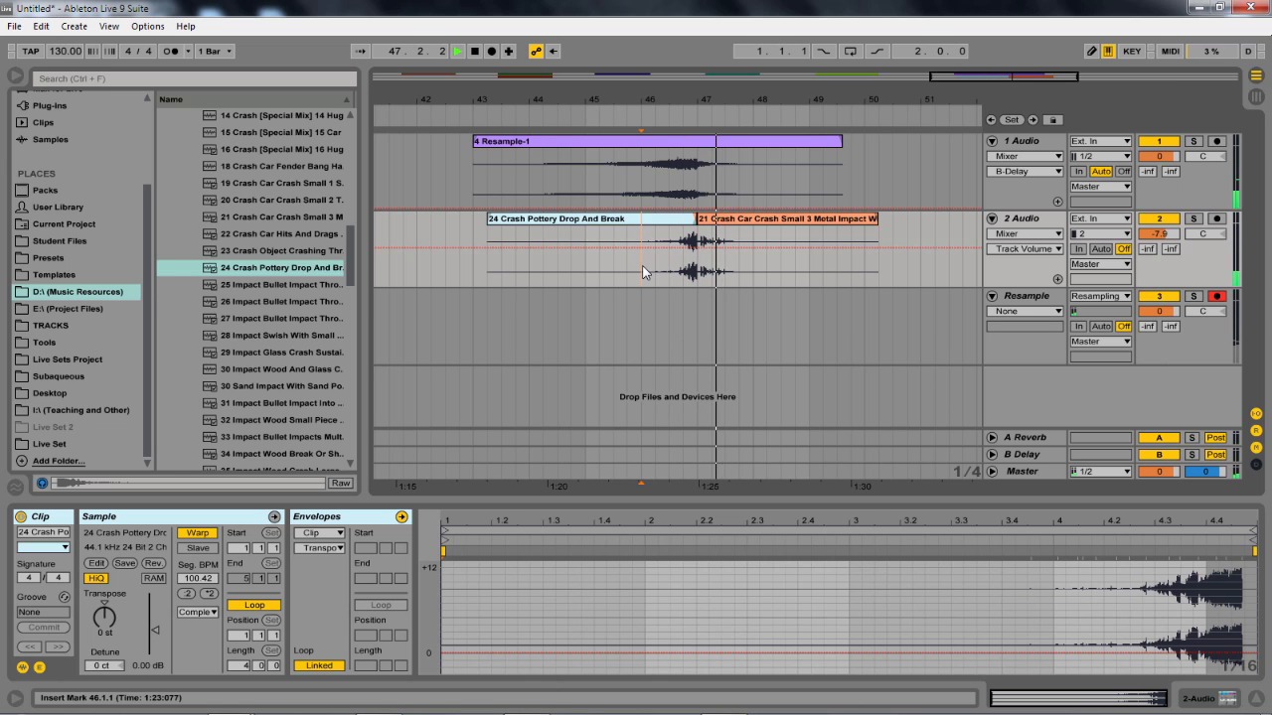
Align the car crash clip's start with the end of the reversed pottery clip, adjust its level, and audition the transition
{"action": "left_click_drag", "start_coordinate": [731, 103], "coordinate": [725, 159]}
{"action": "left_click", "coordinate": [662, 220]}
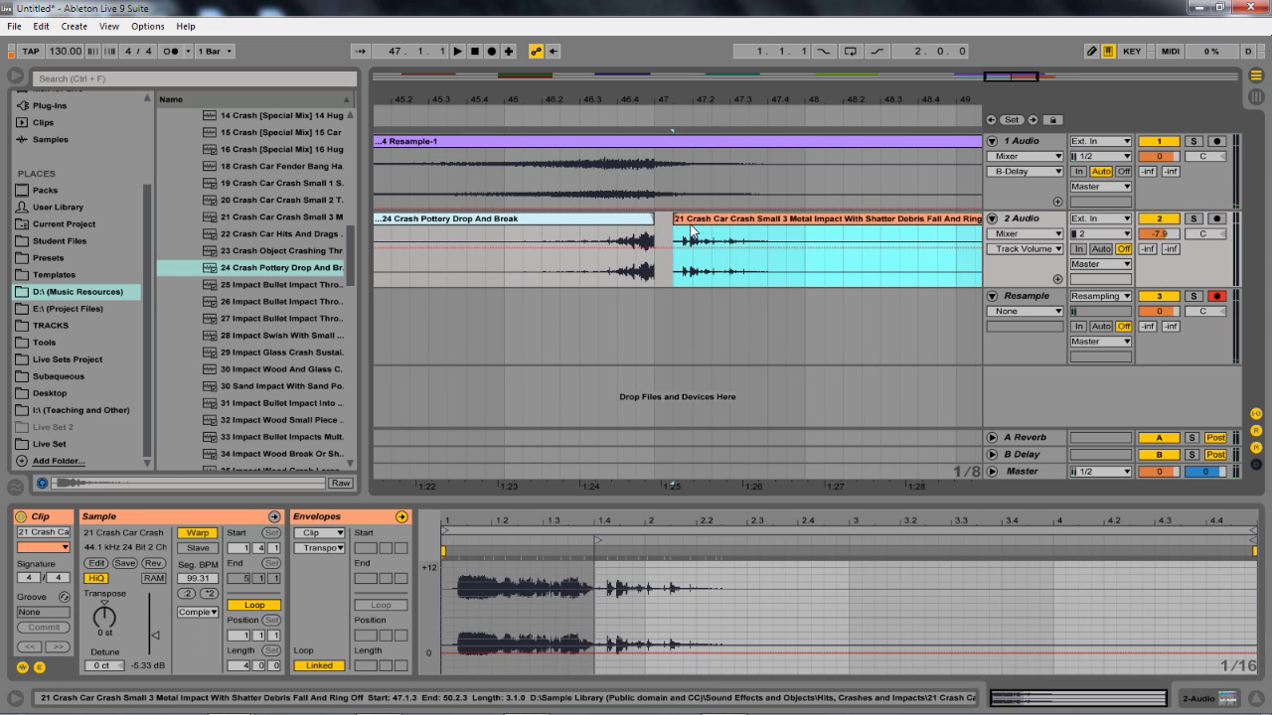
{"action": "key", "text": "space"}
{"action": "left_click_drag", "start_coordinate": [171, 617], "coordinate": [171, 586]}
{"action": "left_click", "coordinate": [535, 266]}
{"action": "key", "text": "space"}
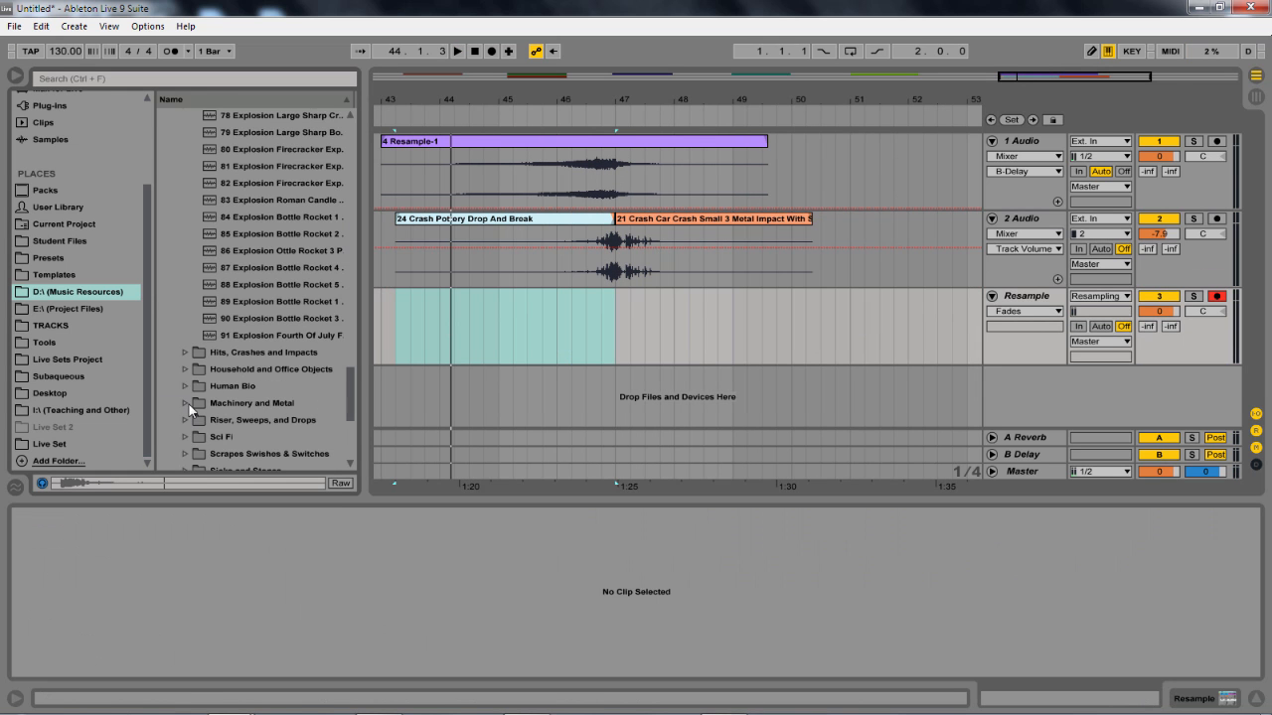
Place 56 Metallic Junk Falls With Various Ring Outs from the Machinery and Metal folder on the Resample track at about 46.3.3
{"action": "left_click", "coordinate": [189, 405]}
{"action": "left_click", "coordinate": [294, 394]}
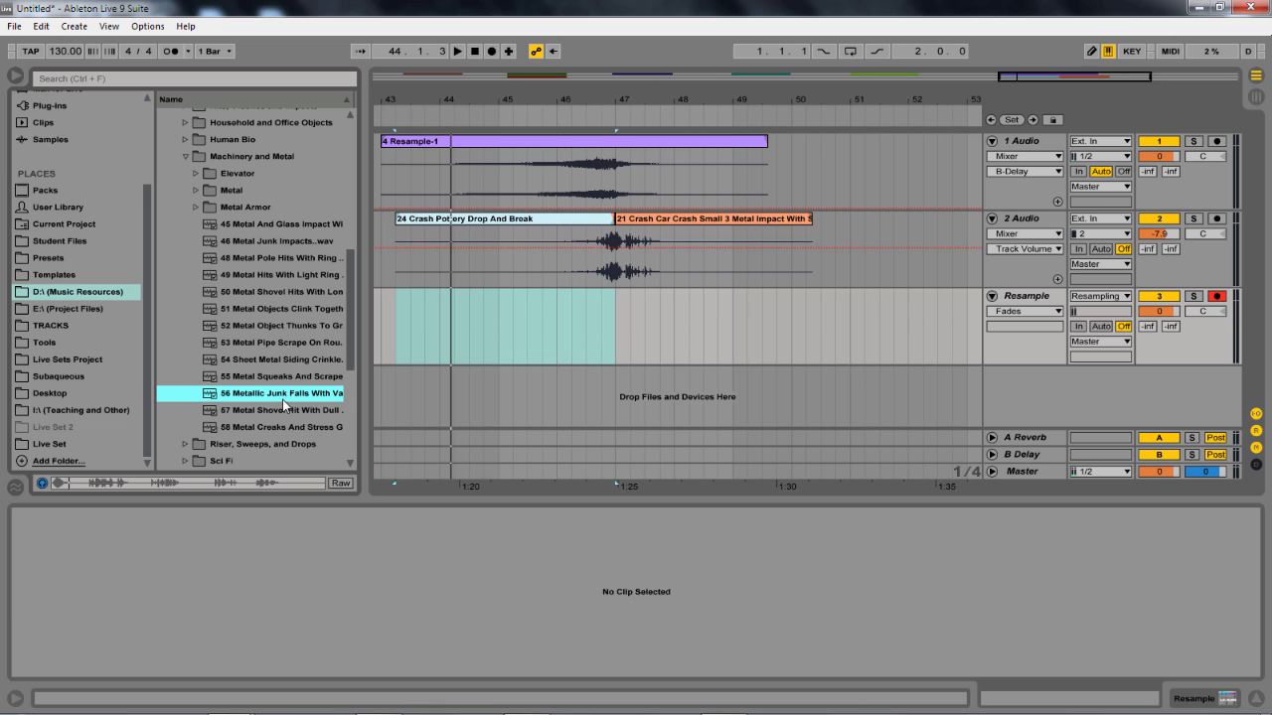
{"action": "left_click_drag", "start_coordinate": [269, 392], "coordinate": [595, 327]}
Cut the Metallic Junk clip at 48.3.1, delete the remainder, and set the first hit's gain to -4.73 dB
{"action": "left_click", "coordinate": [702, 338]}
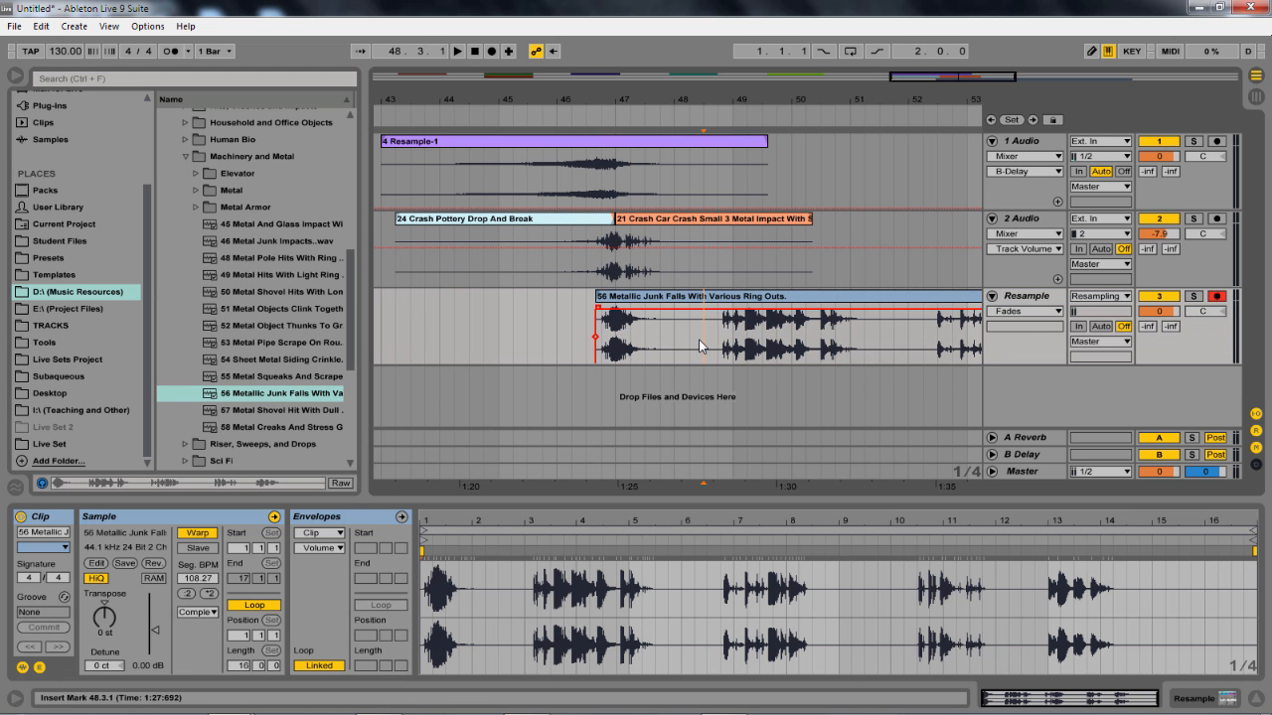
{"action": "left_click", "coordinate": [762, 300]}
{"action": "key", "text": "Delete"}
{"action": "left_click", "coordinate": [649, 297]}
{"action": "left_click_drag", "start_coordinate": [157, 631], "coordinate": [157, 646]}
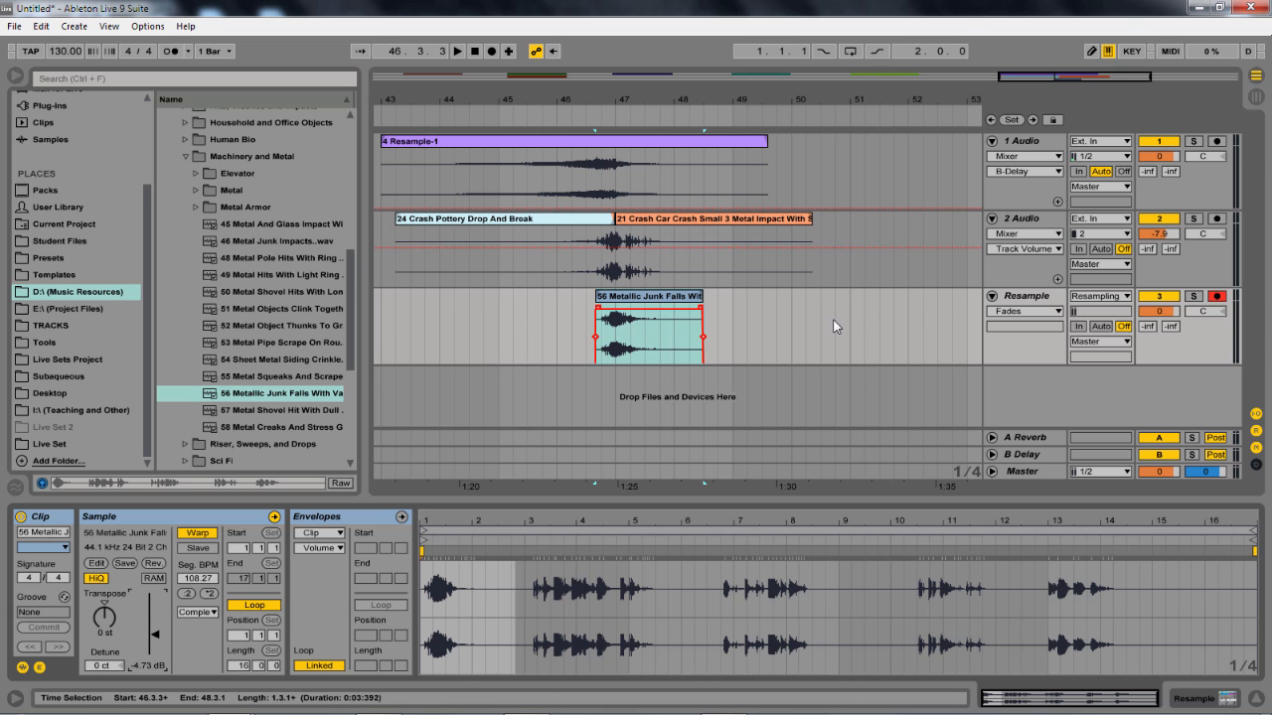
Move the Metallic Junk clip onto a new audio track placed above the Resample track, and audition it with the other layers
{"action": "right_click", "coordinate": [1038, 298]}
{"action": "left_click", "coordinate": [1113, 426]}
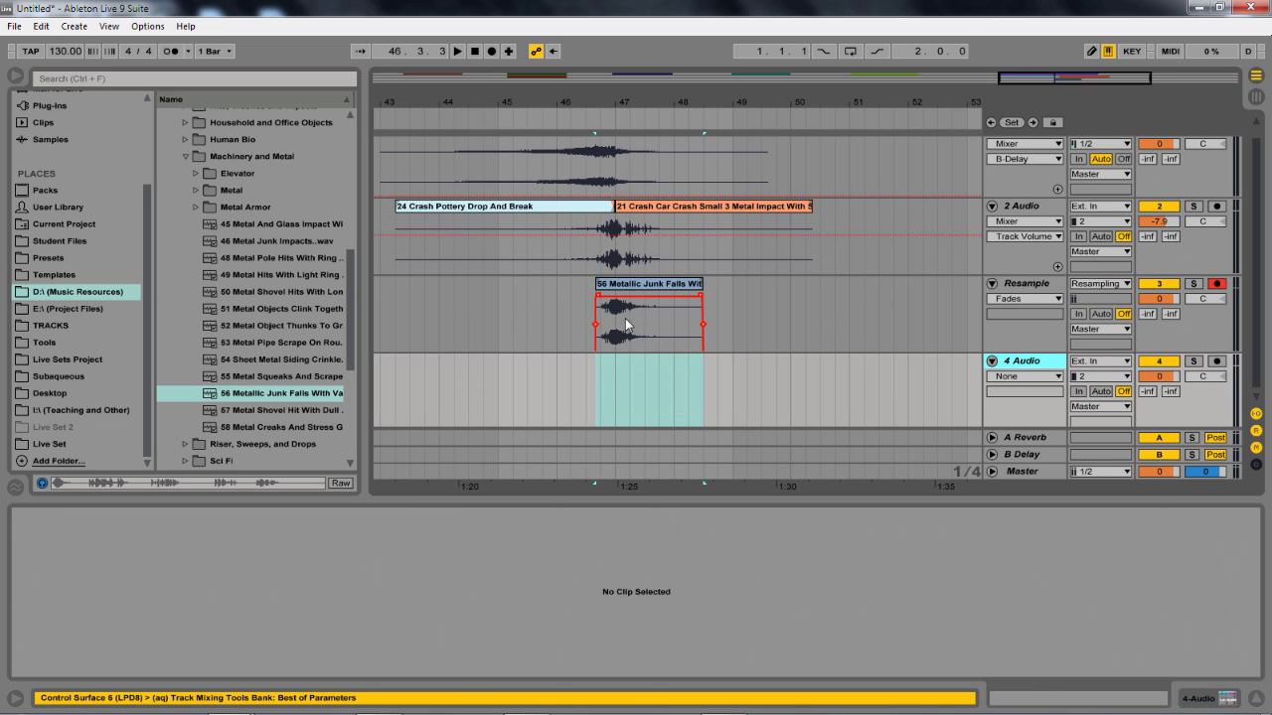
{"action": "left_click_drag", "start_coordinate": [636, 284], "coordinate": [641, 365]}
{"action": "left_click_drag", "start_coordinate": [1032, 365], "coordinate": [1036, 297]}
{"action": "key", "text": "space"}
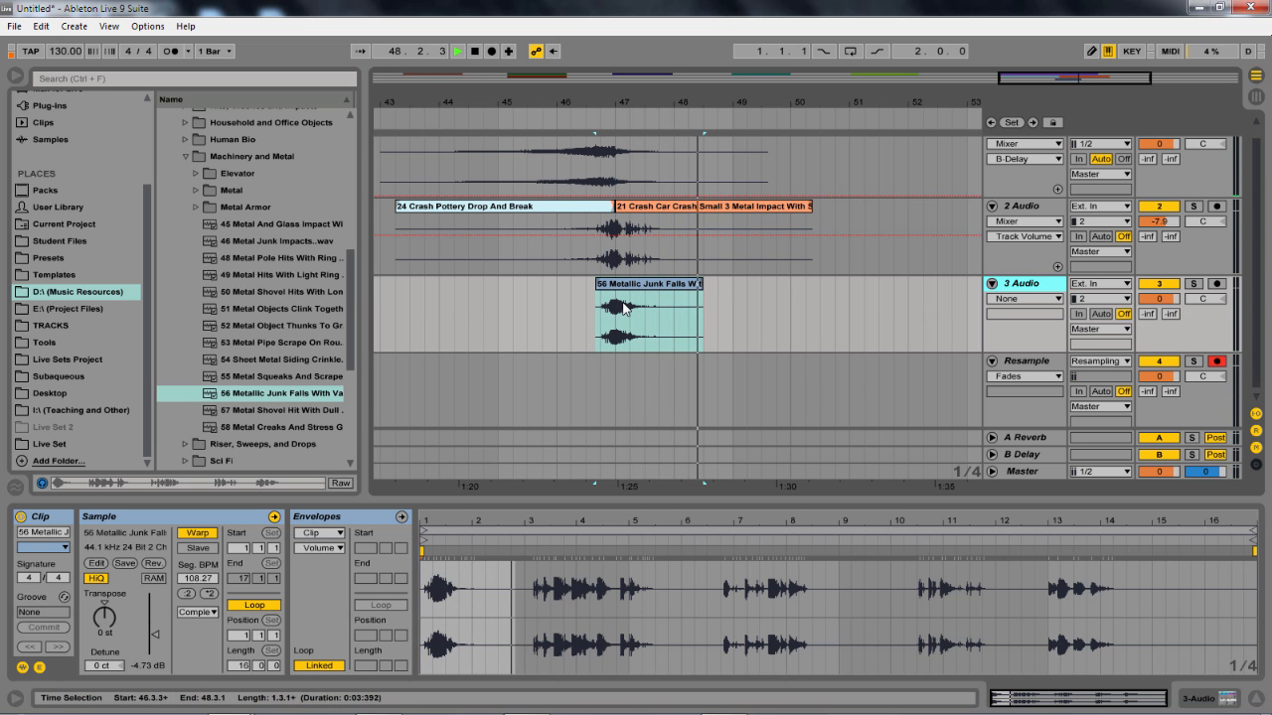
{"action": "key", "text": "space"}
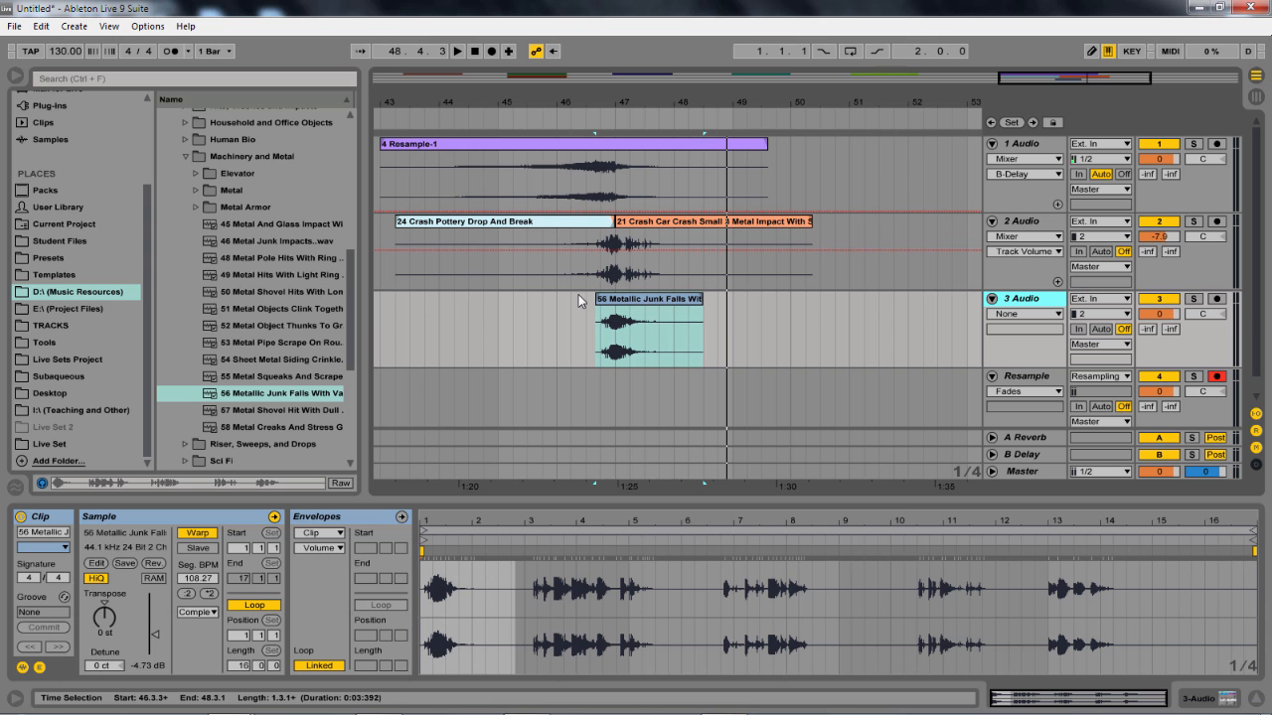